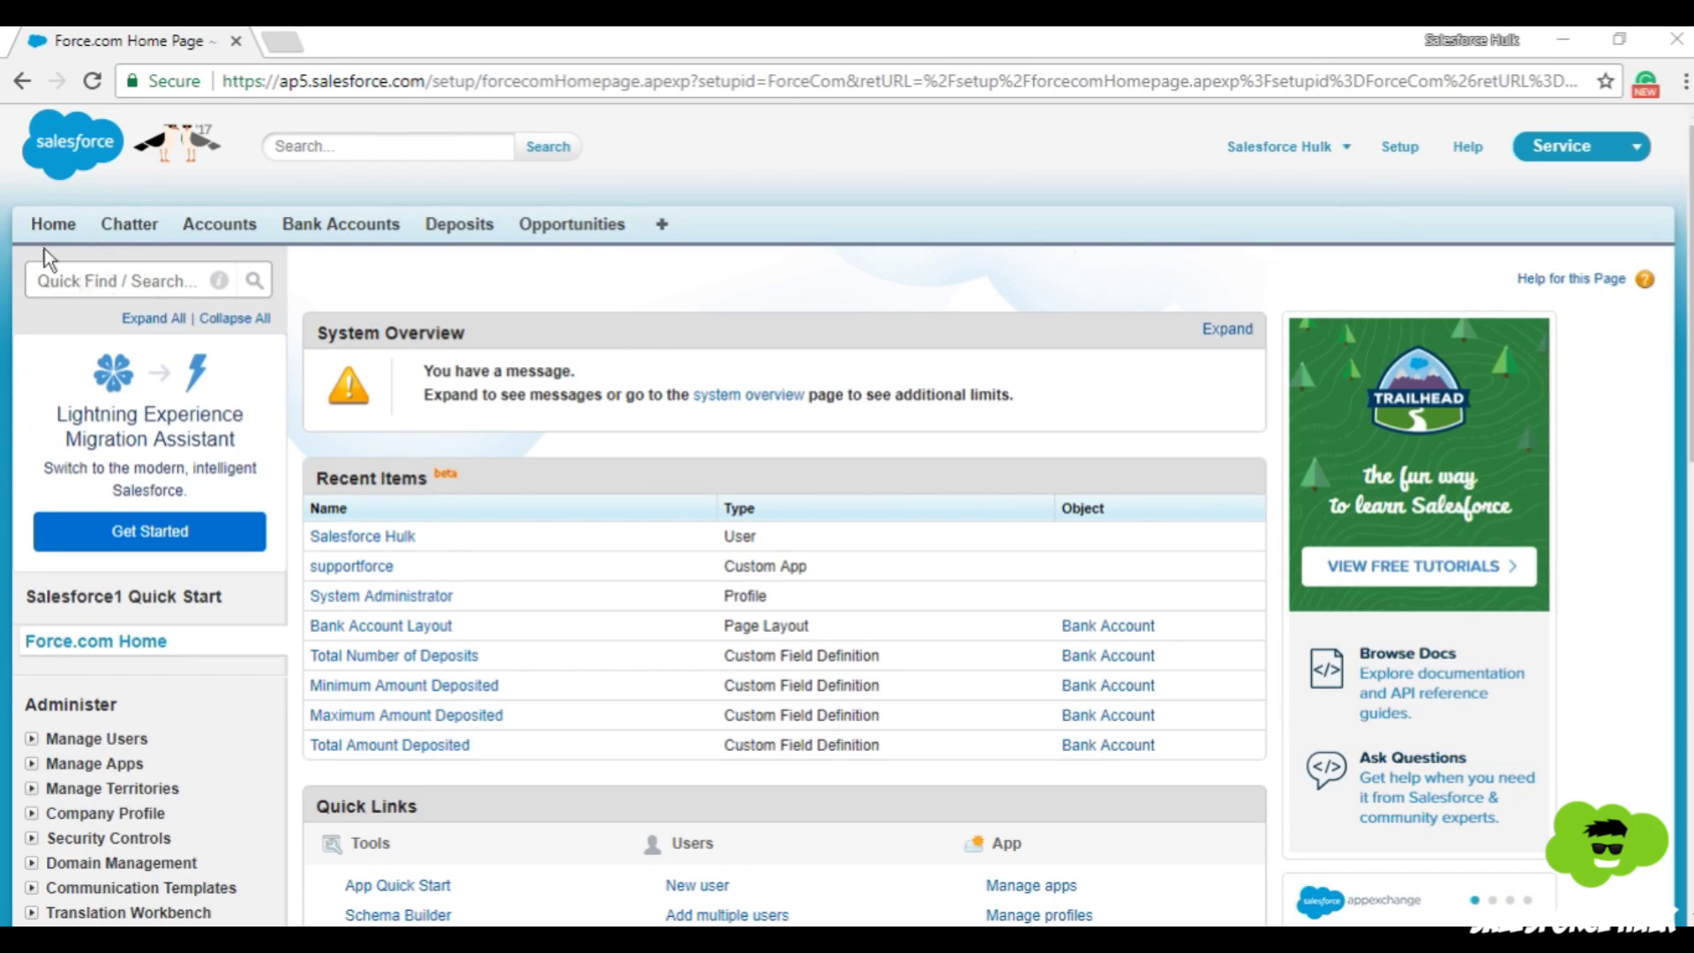
Find the Opportunity object's Fields setup page by searching for "Oppor" and open it in a new tab
{"action": "left_click", "coordinate": [114, 283]}
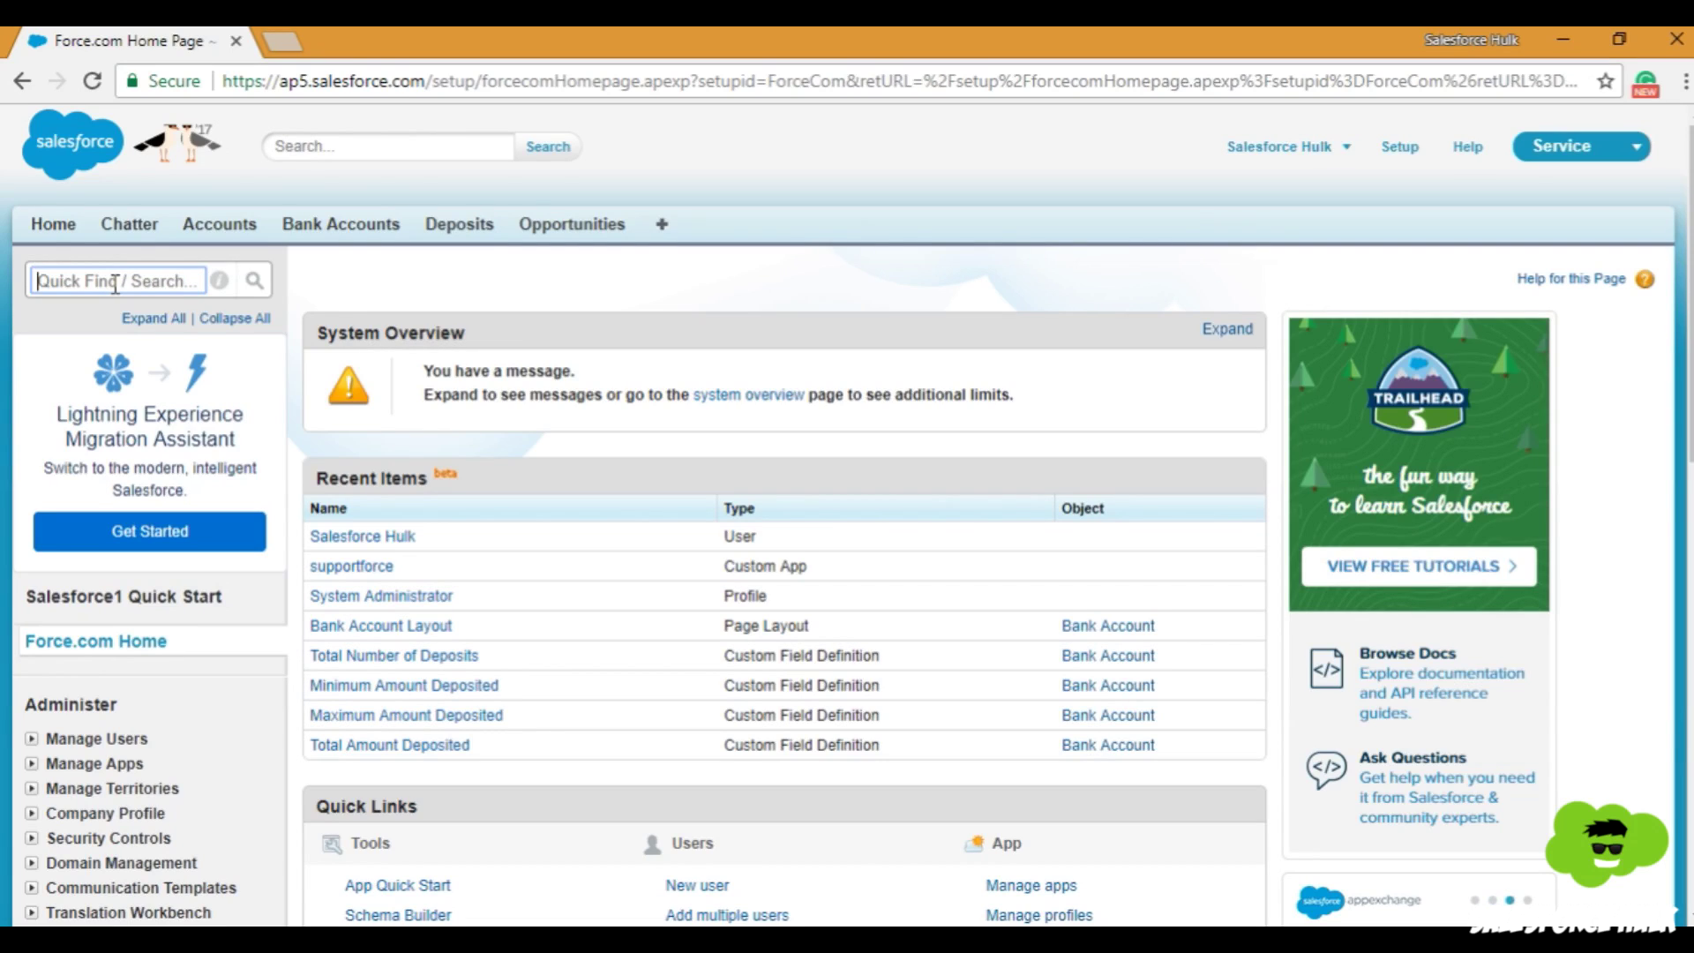
{"action": "type", "text": "Oppor"}
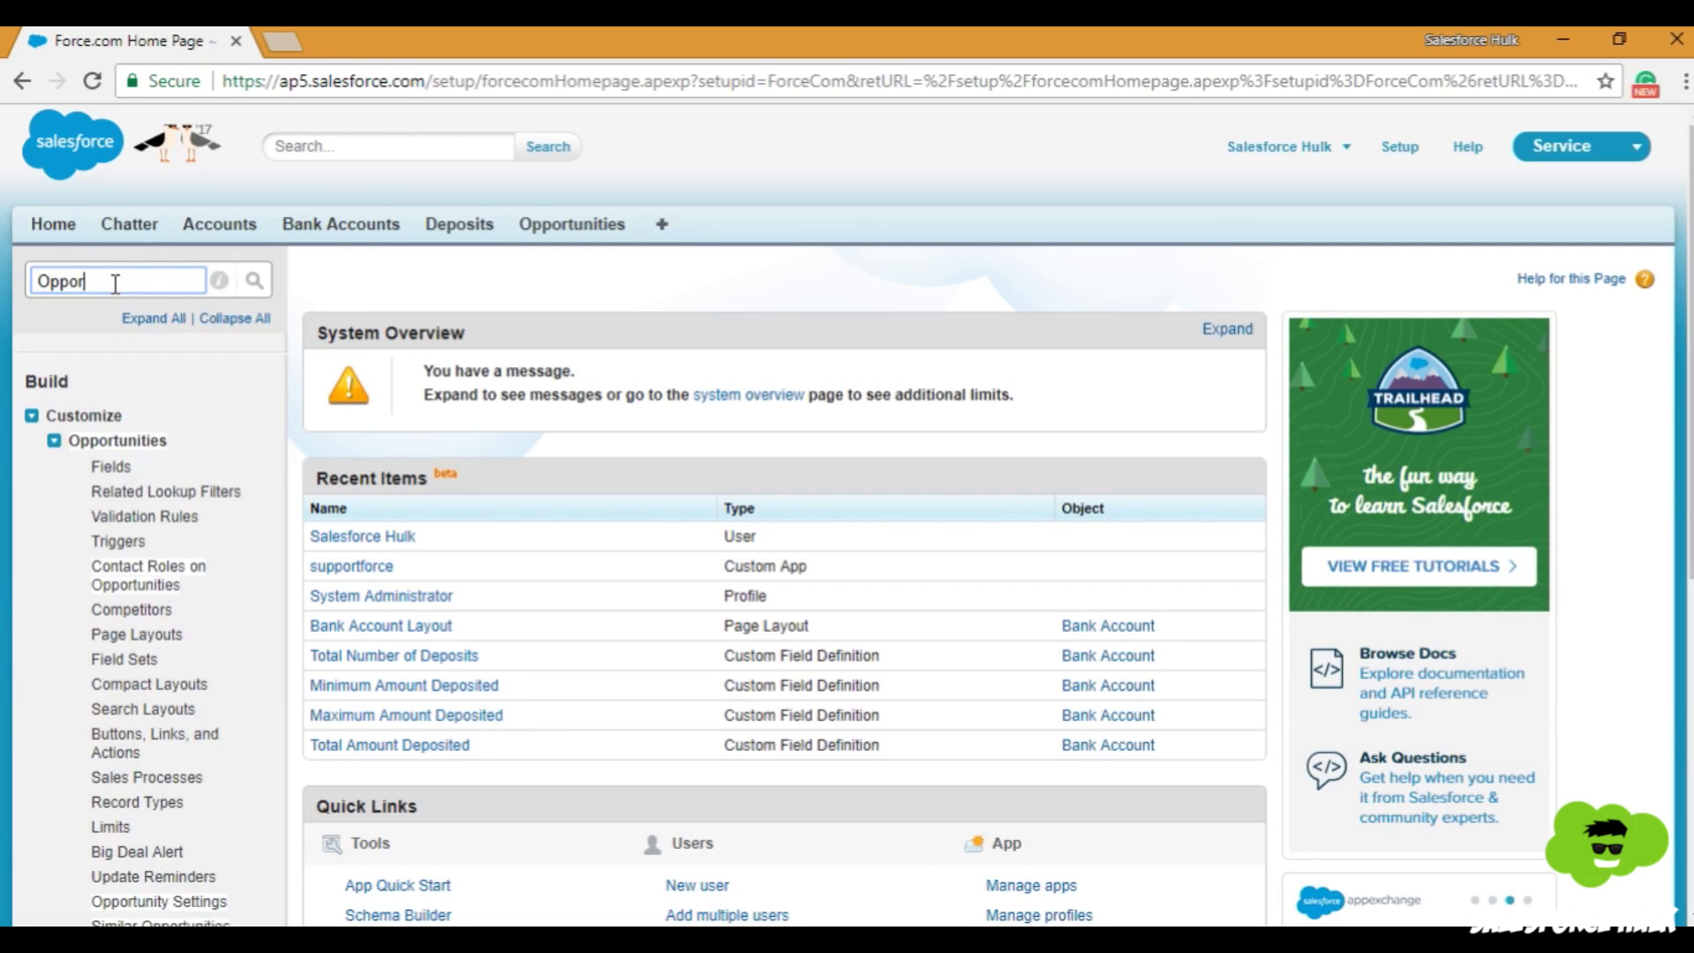
{"action": "left_click", "coordinate": [111, 466], "text": "ctrl"}
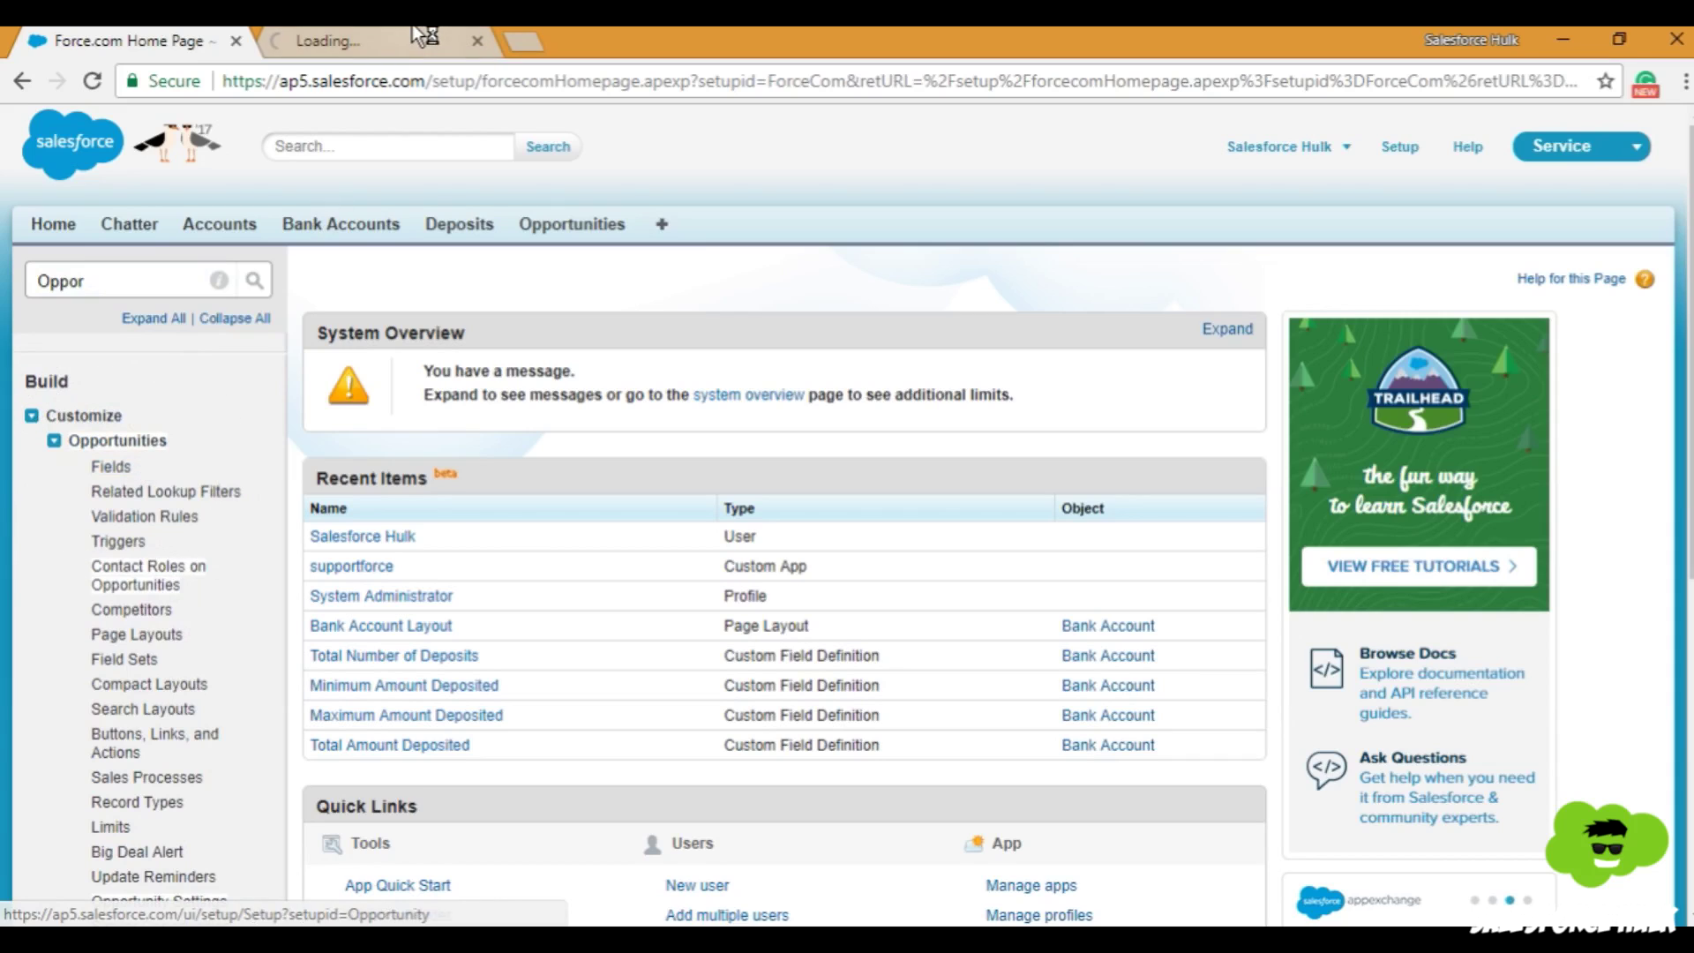
{"action": "left_click", "coordinate": [388, 41]}
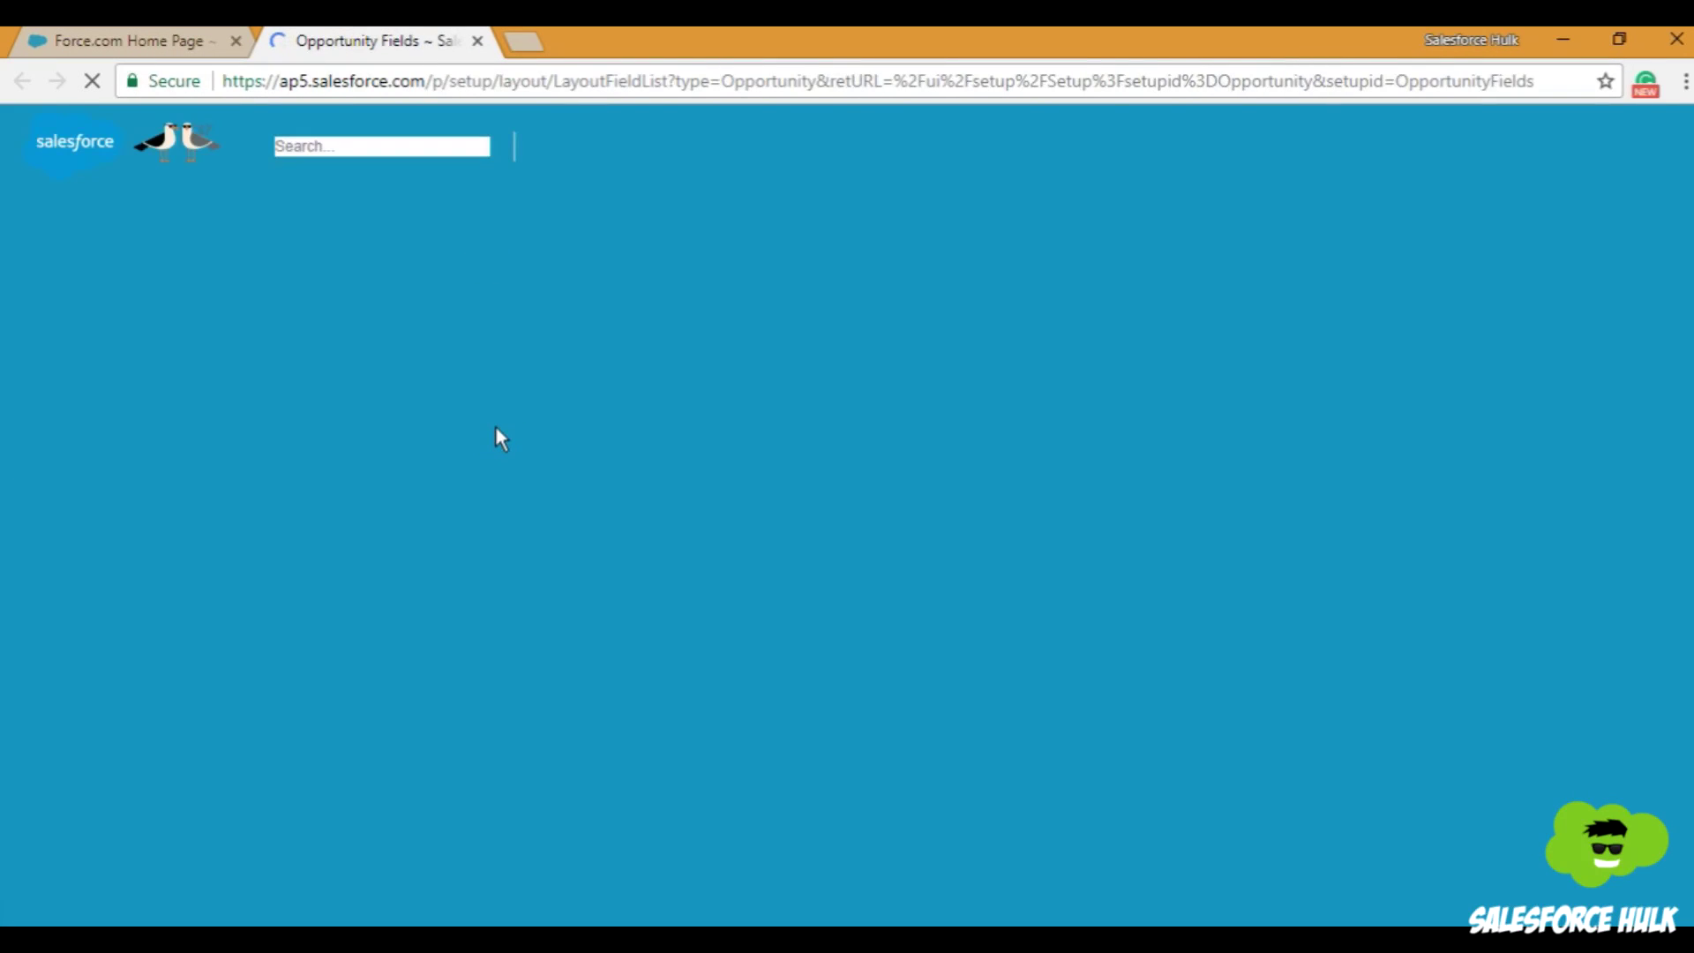
{"action": "scroll", "coordinate": [534, 530], "scroll_direction": "down", "scroll_amount": 3}
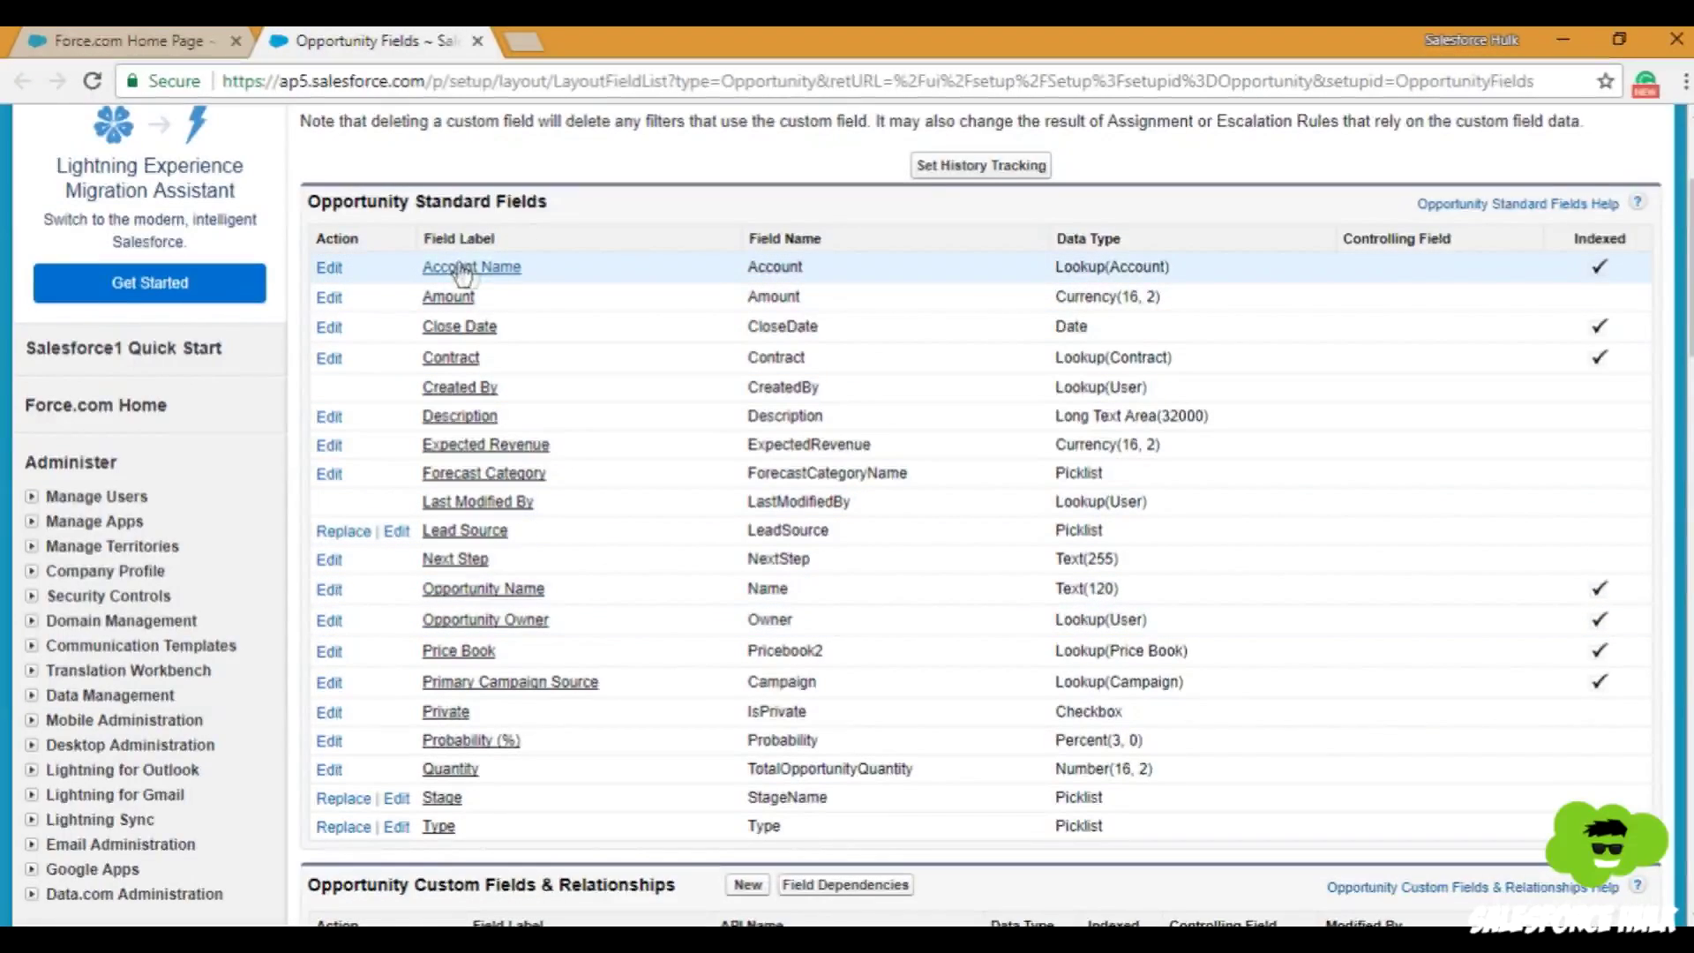
Open the standard Account Name field of Opportunity for editing and expand its lookup filter settings
{"action": "left_click", "coordinate": [328, 269]}
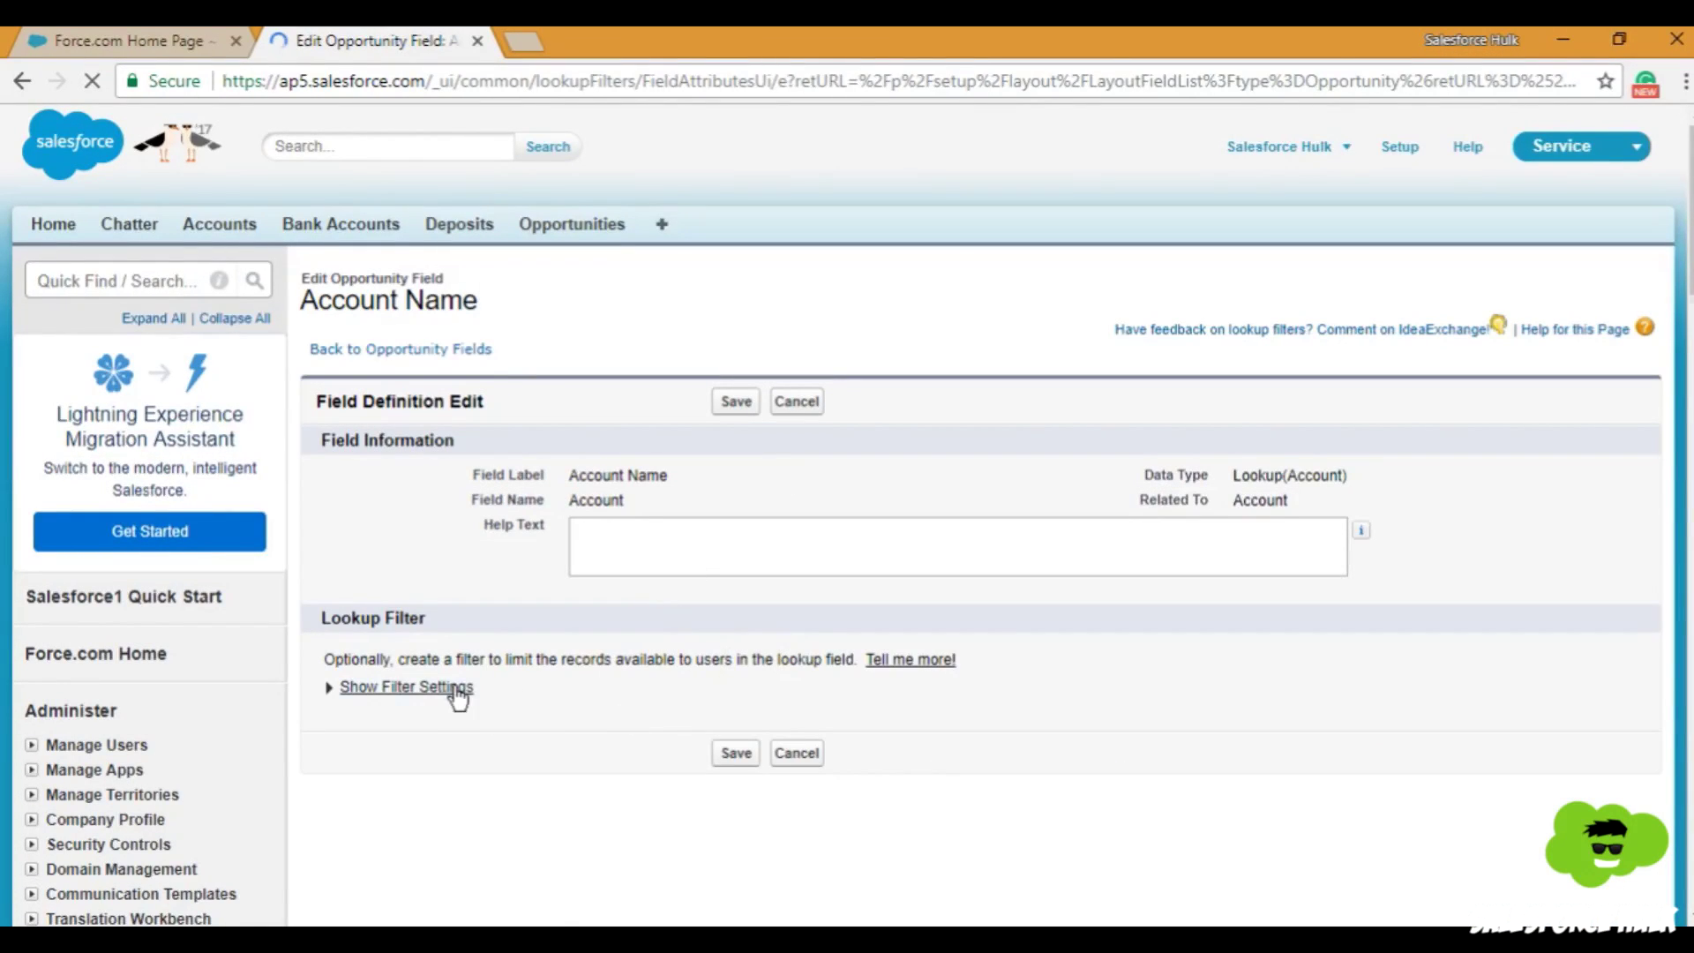
{"action": "left_click", "coordinate": [391, 691]}
{"action": "scroll", "coordinate": [647, 692], "scroll_direction": "down", "scroll_amount": 3}
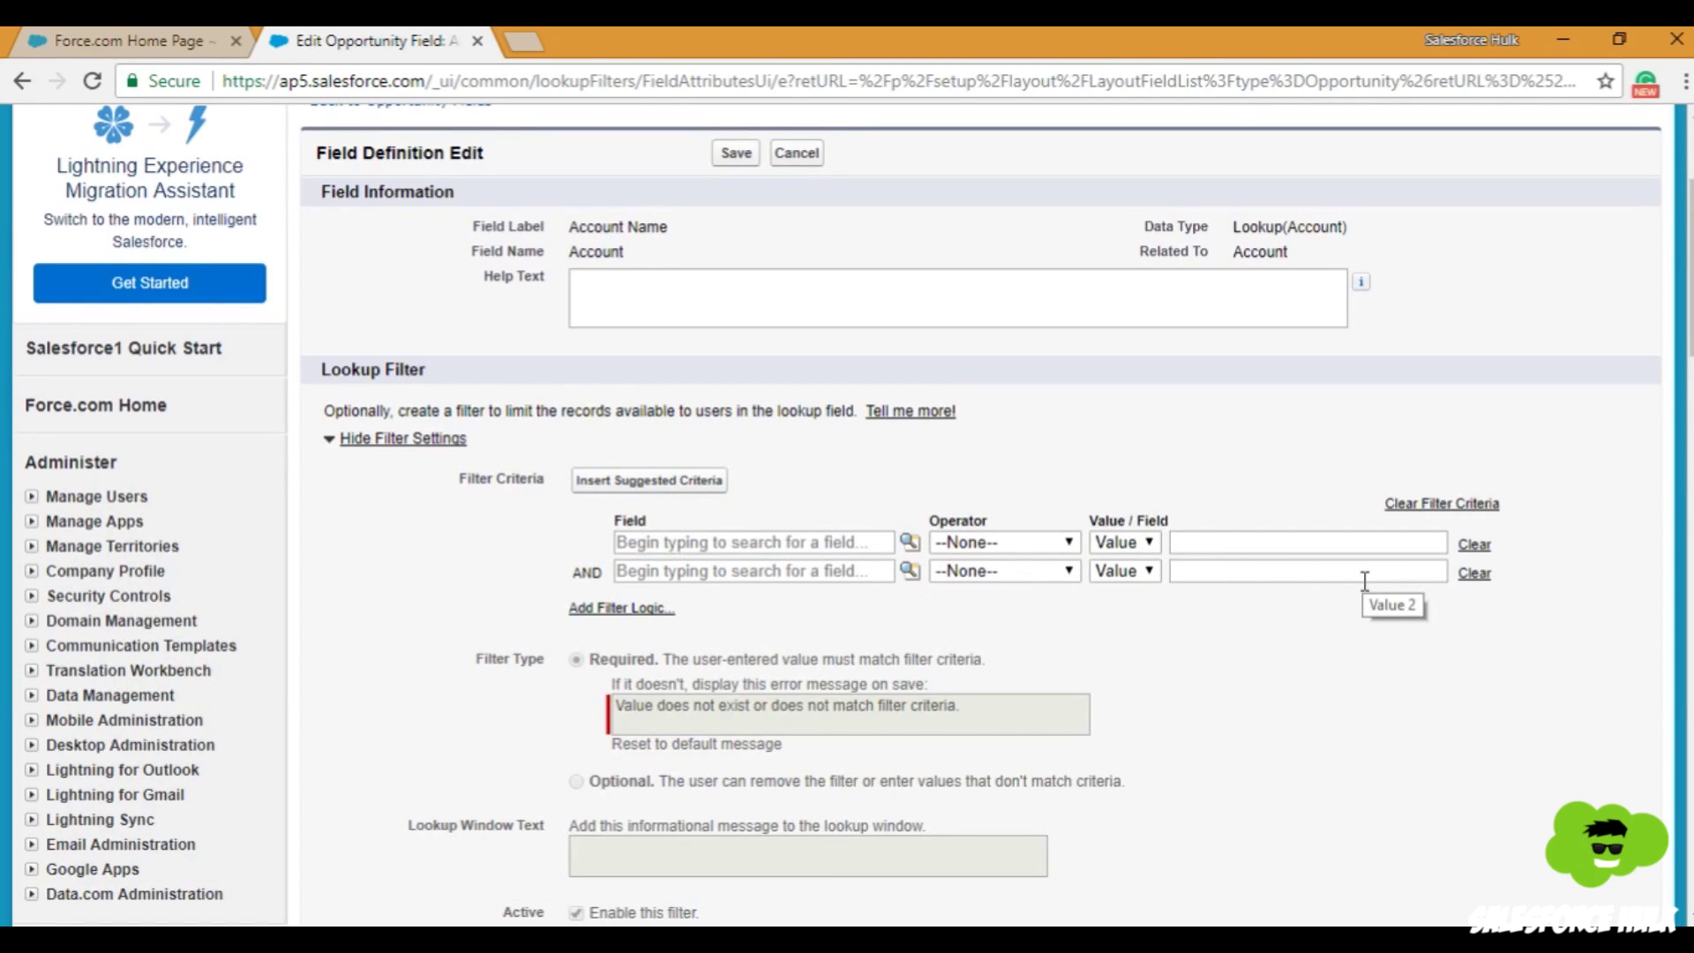
{"action": "left_click", "coordinate": [759, 544]}
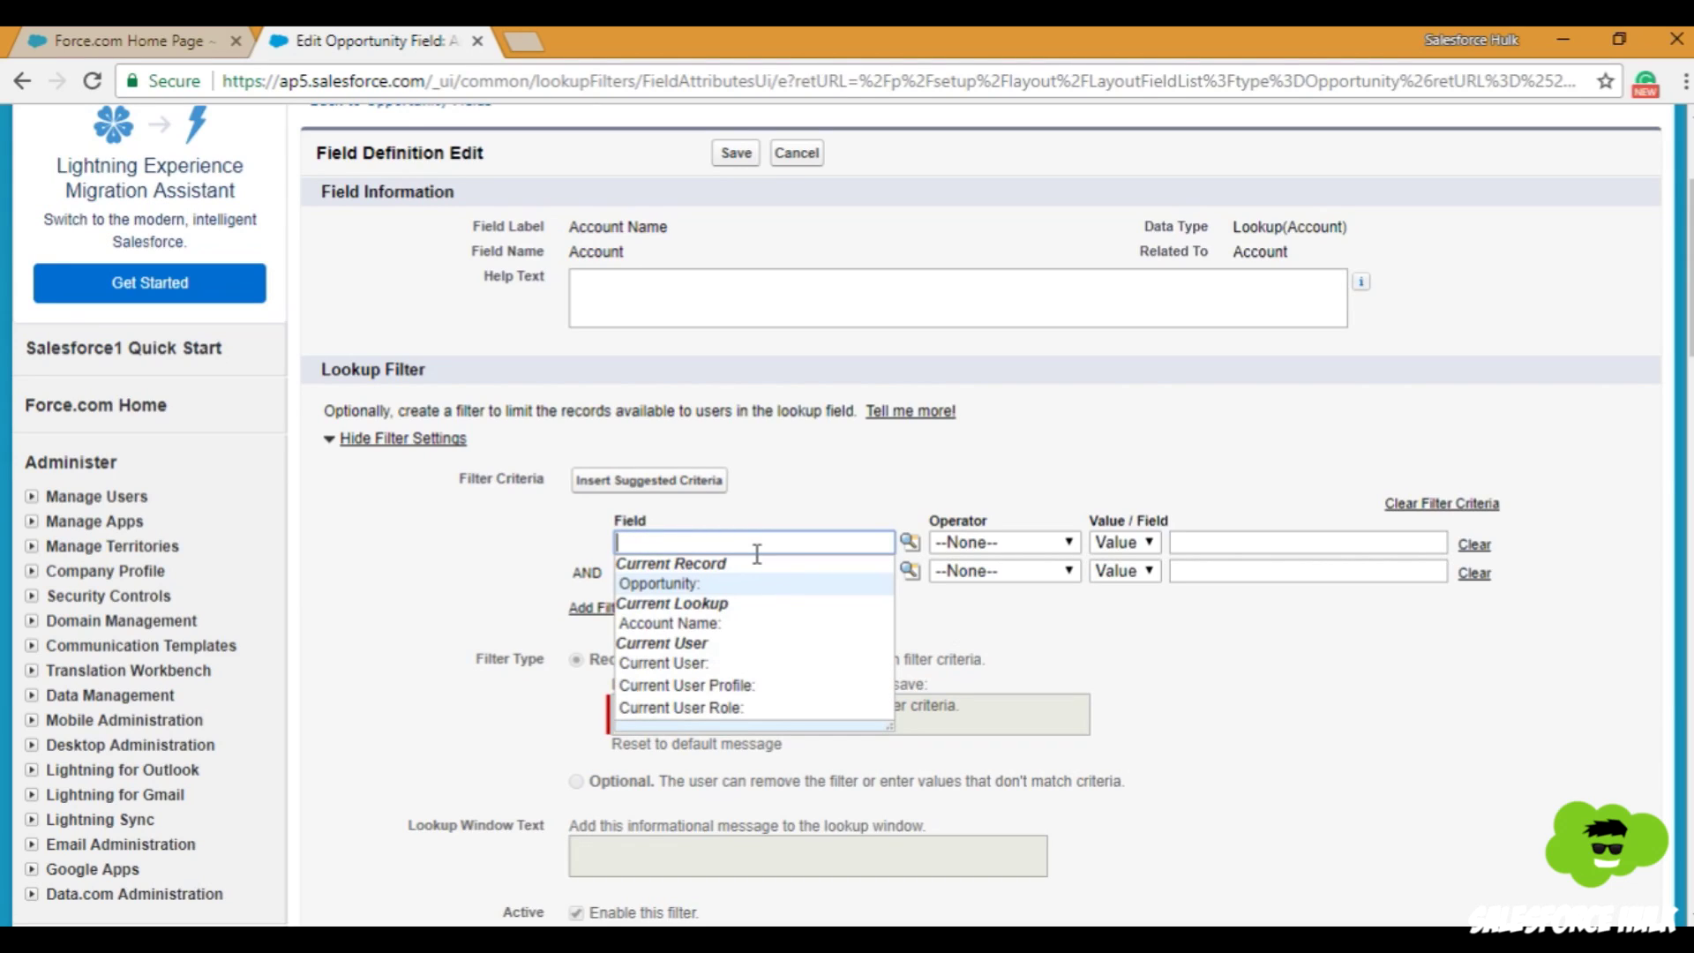
{"action": "type", "text": "Acc"}
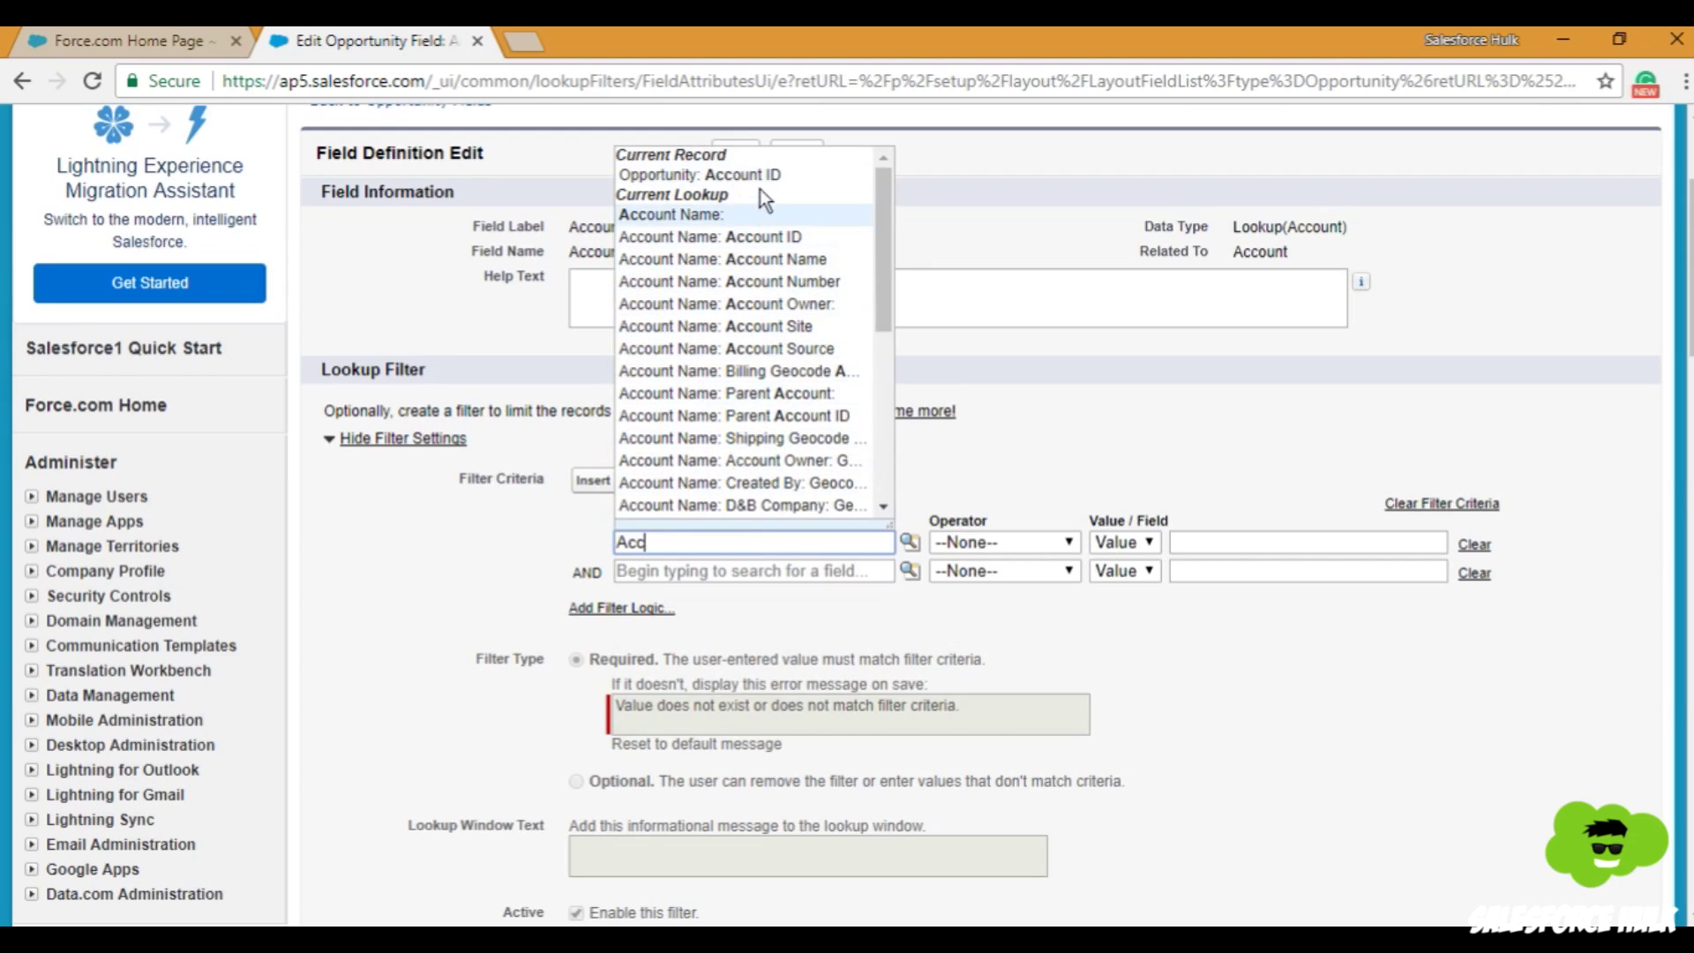
{"action": "scroll", "coordinate": [792, 345], "scroll_direction": "down", "scroll_amount": 5}
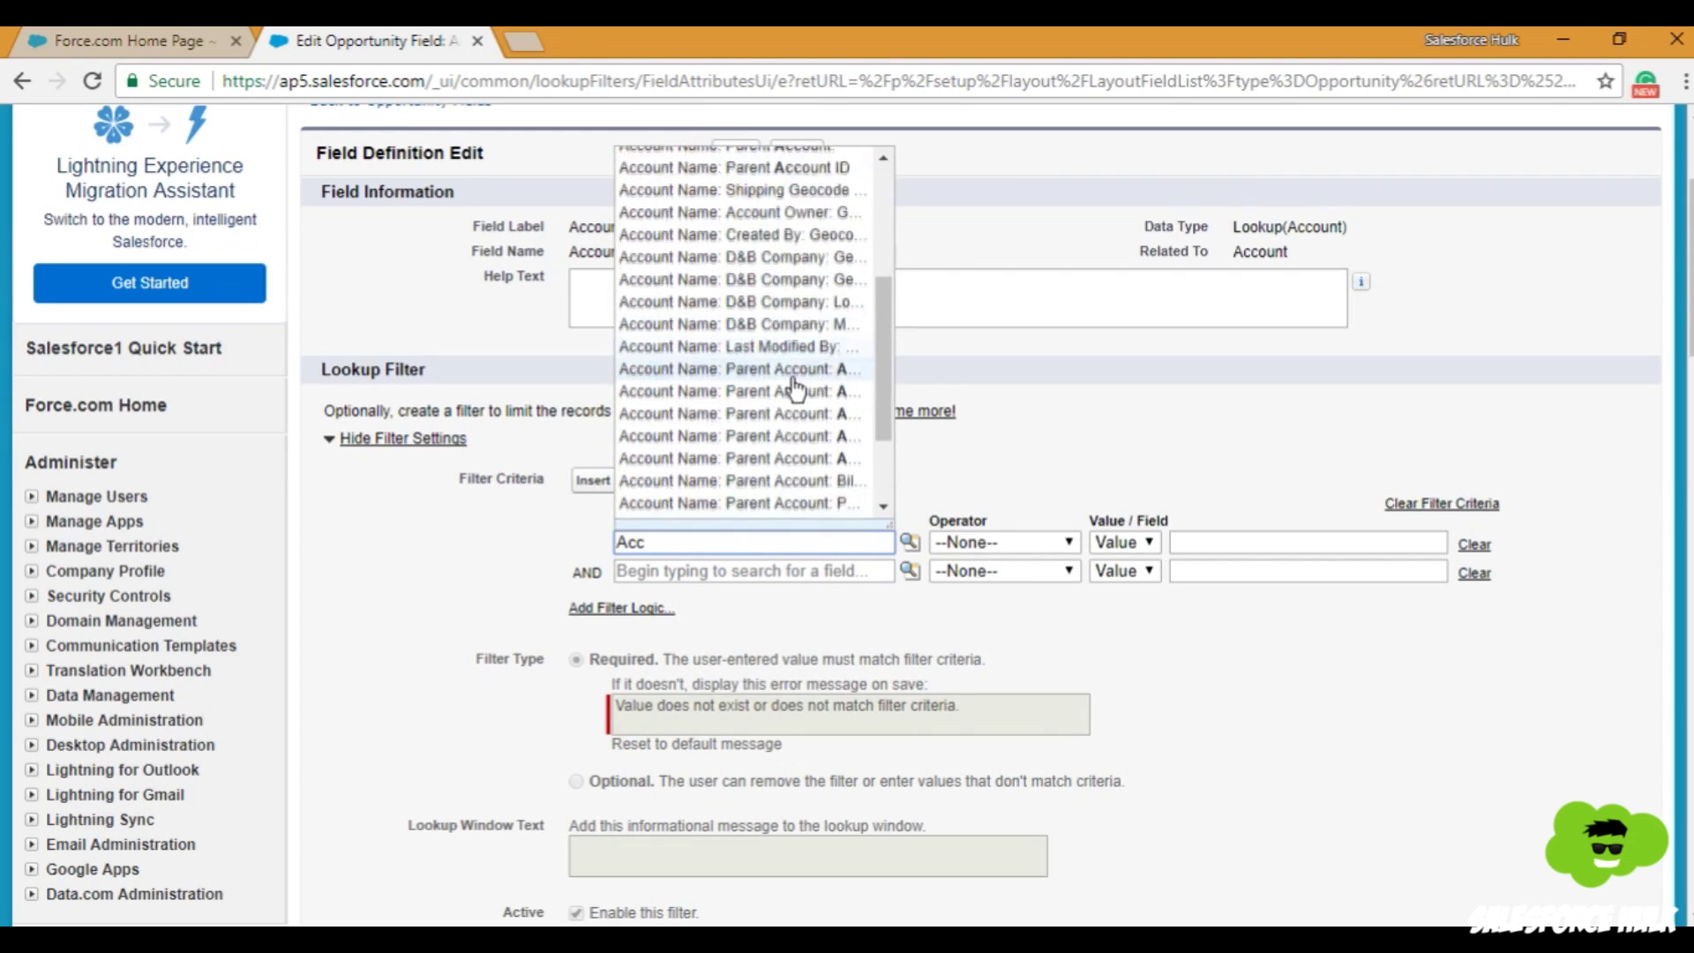
{"action": "scroll", "coordinate": [796, 427], "scroll_direction": "up", "scroll_amount": 5}
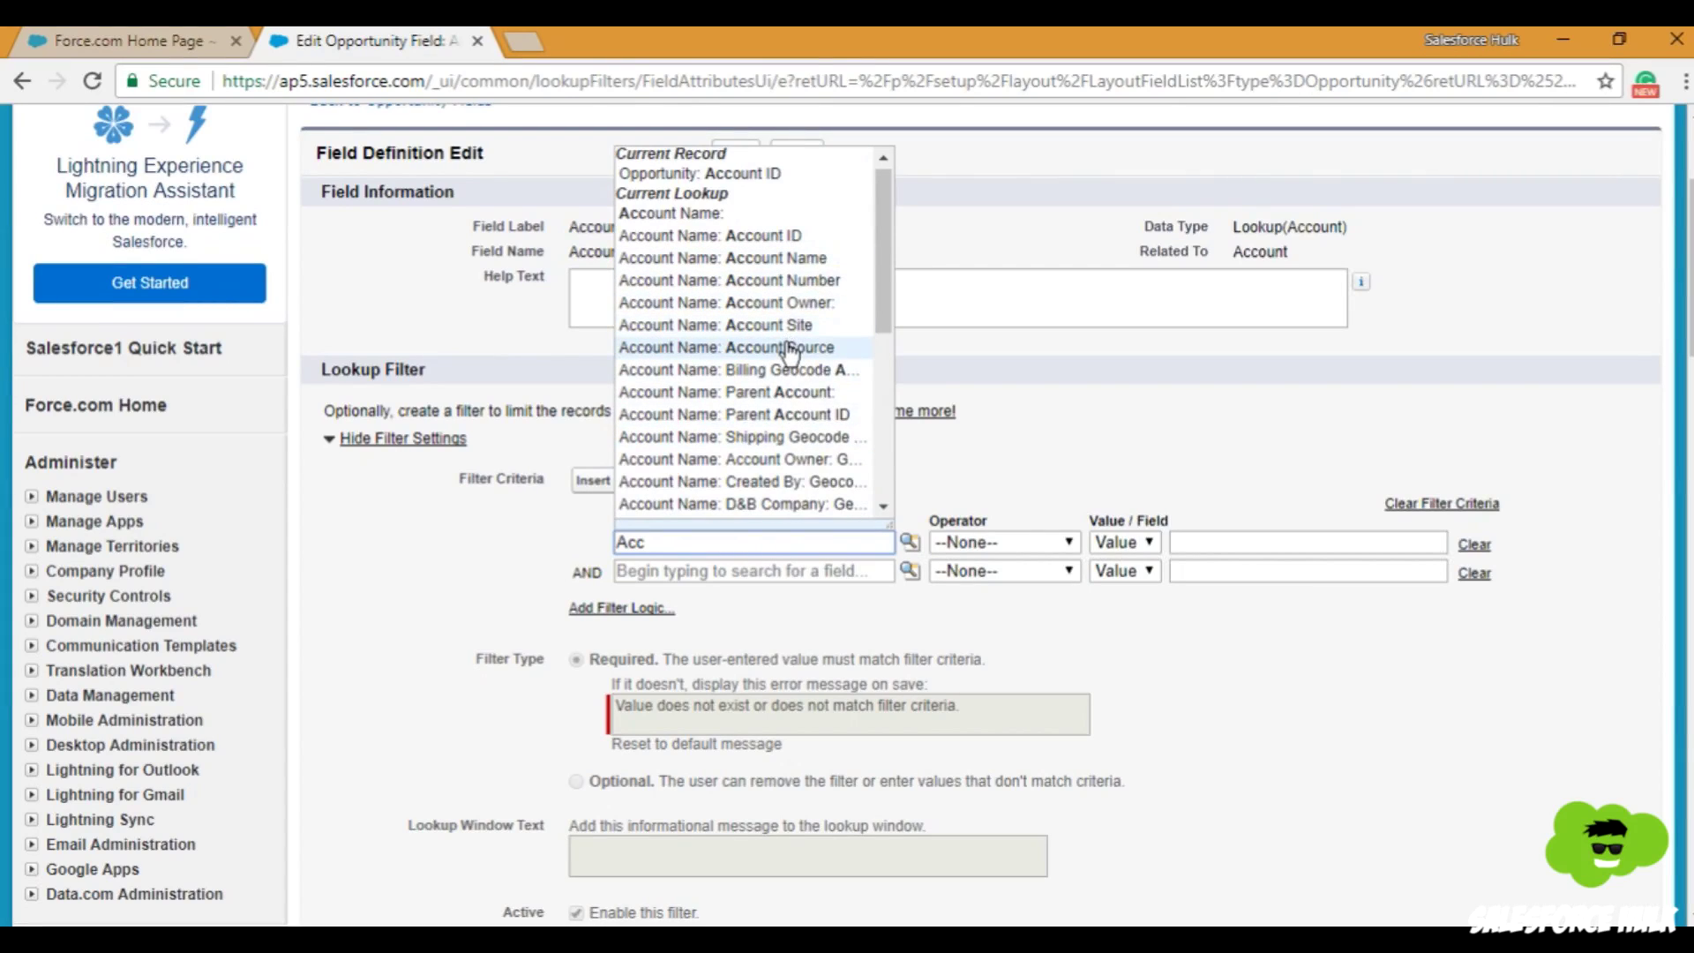
{"action": "left_click", "coordinate": [960, 490]}
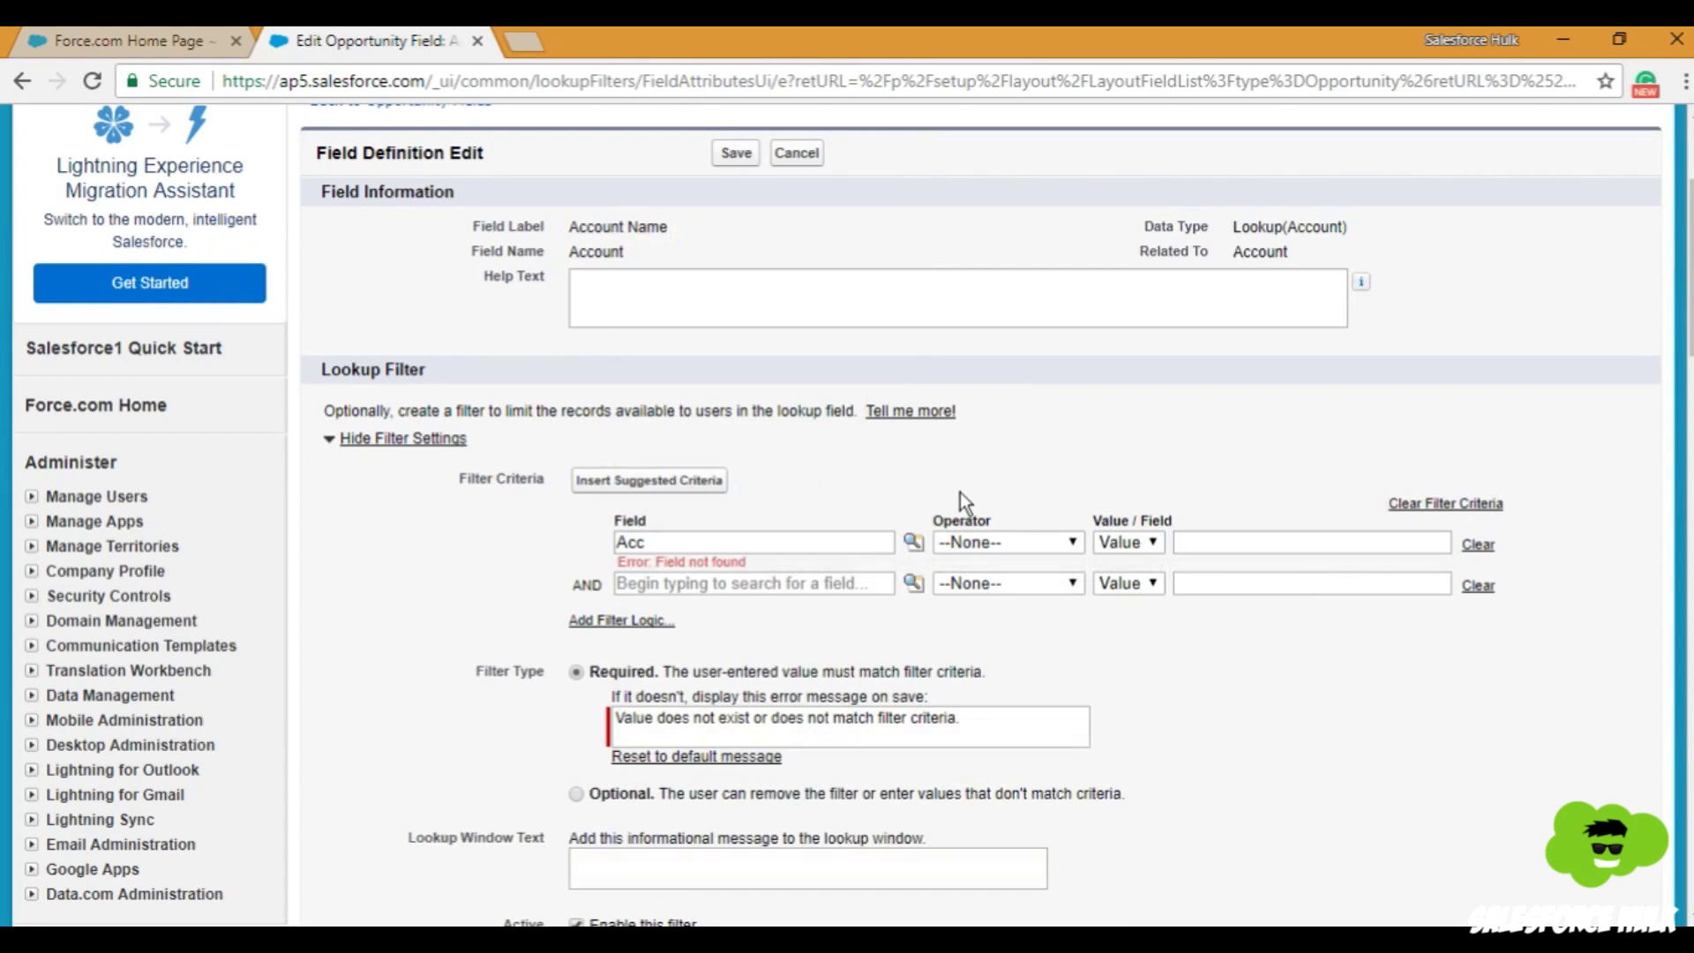
{"action": "left_click", "coordinate": [830, 539]}
{"action": "key", "text": "BackSpace"}
{"action": "key", "text": "BackSpace"}
{"action": "key", "text": "BackSpace"}
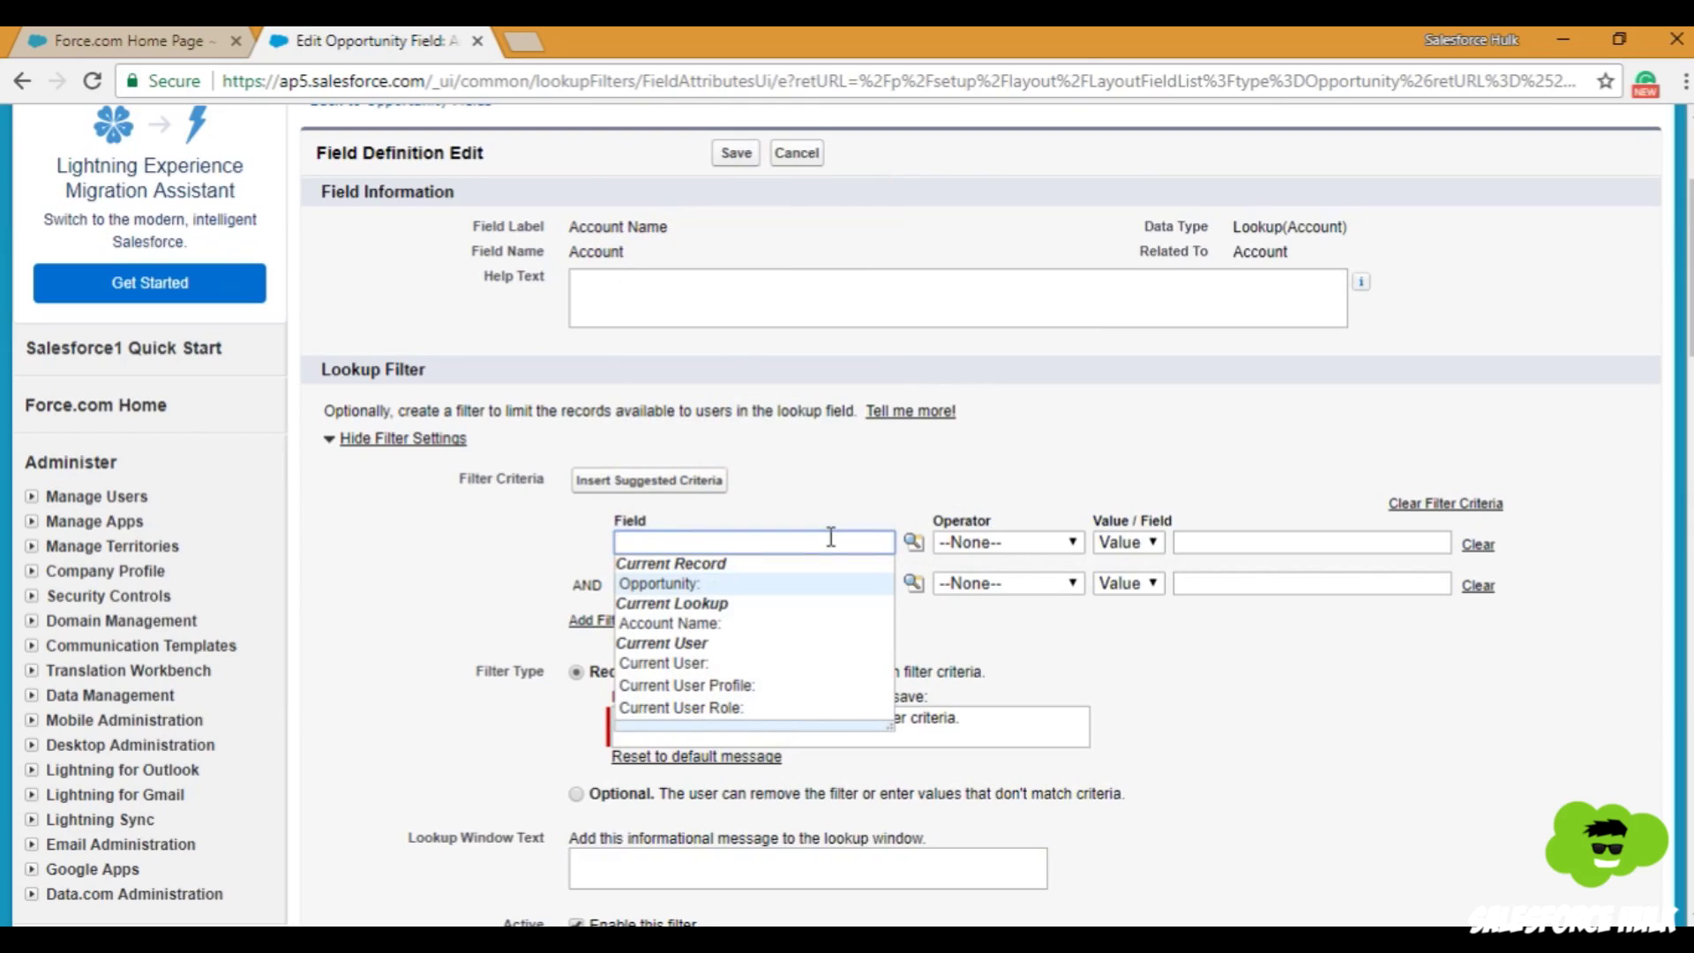
Set the first lookup filter criterion to Account Name: Active equals Yes, picking the value from the picklist lookup
{"action": "left_click", "coordinate": [765, 631]}
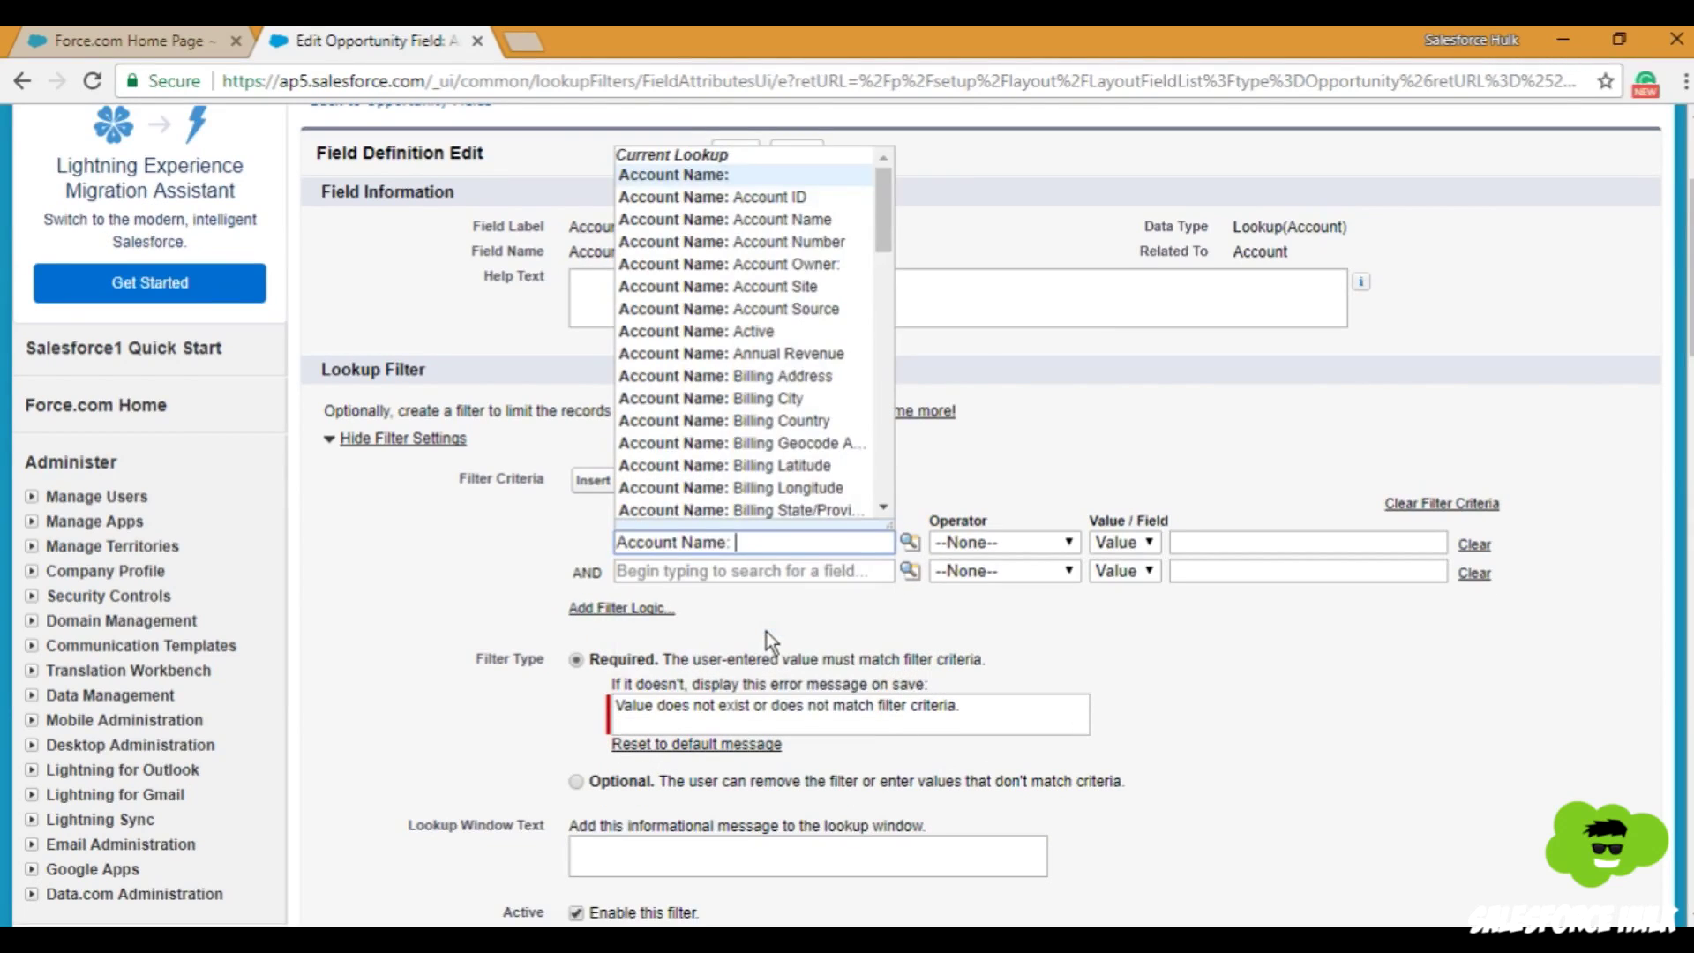
{"action": "left_click", "coordinate": [808, 331]}
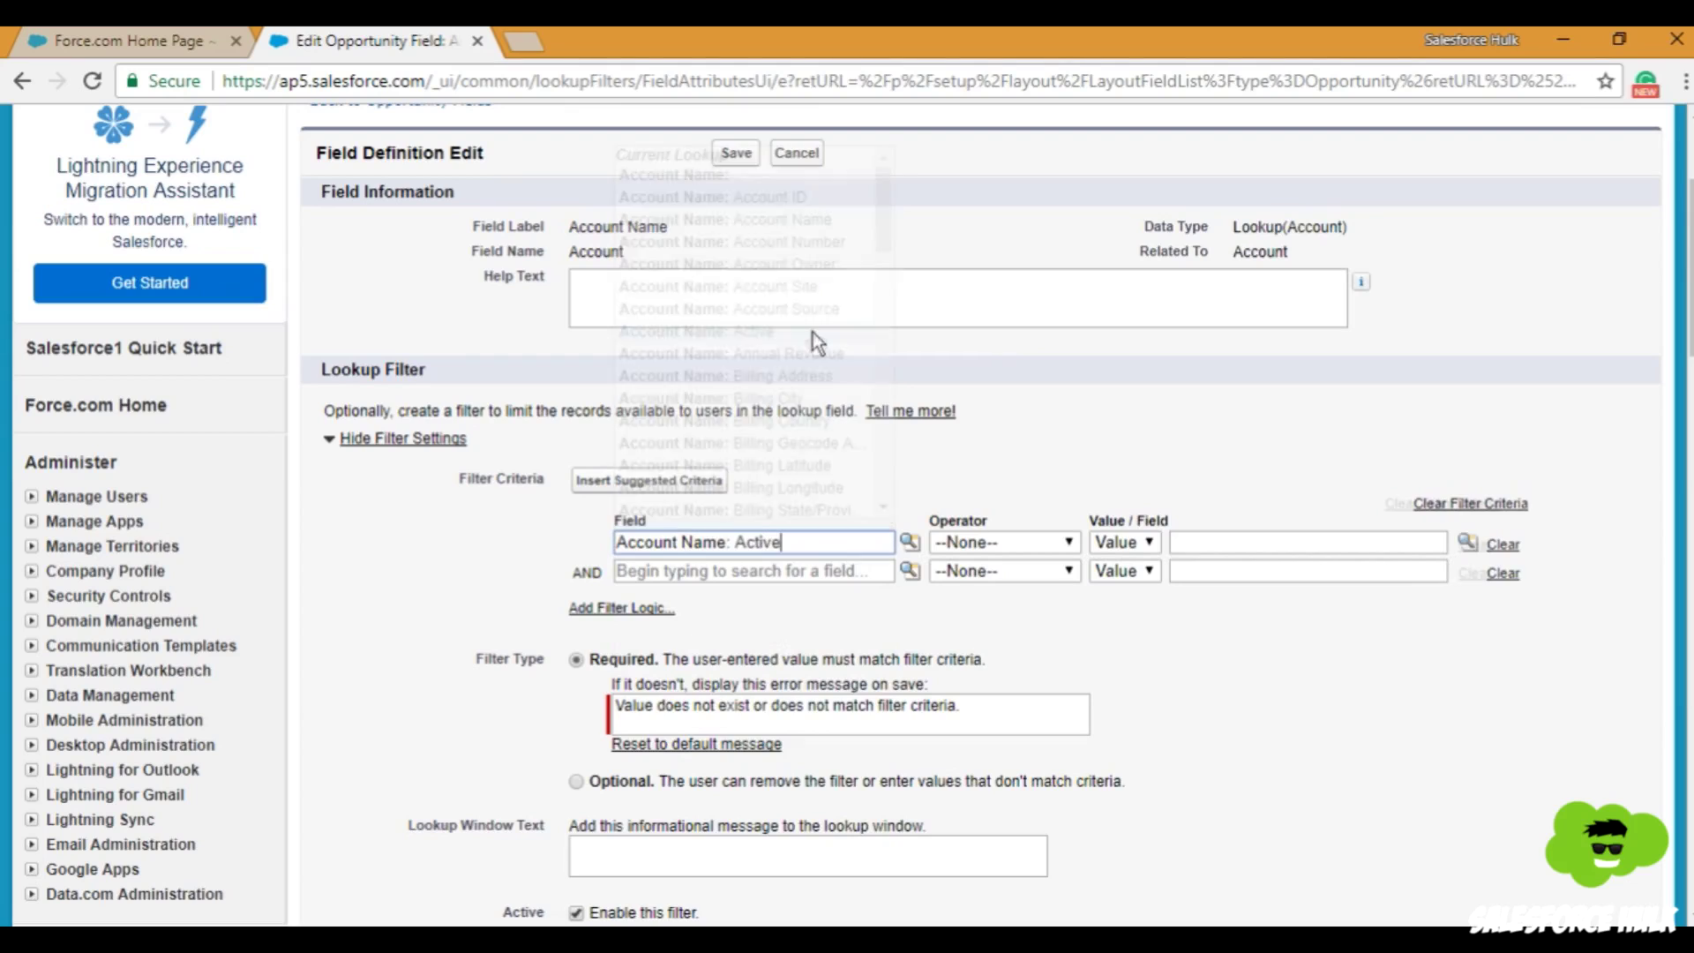
{"action": "left_click", "coordinate": [1030, 543]}
{"action": "left_click", "coordinate": [1029, 581]}
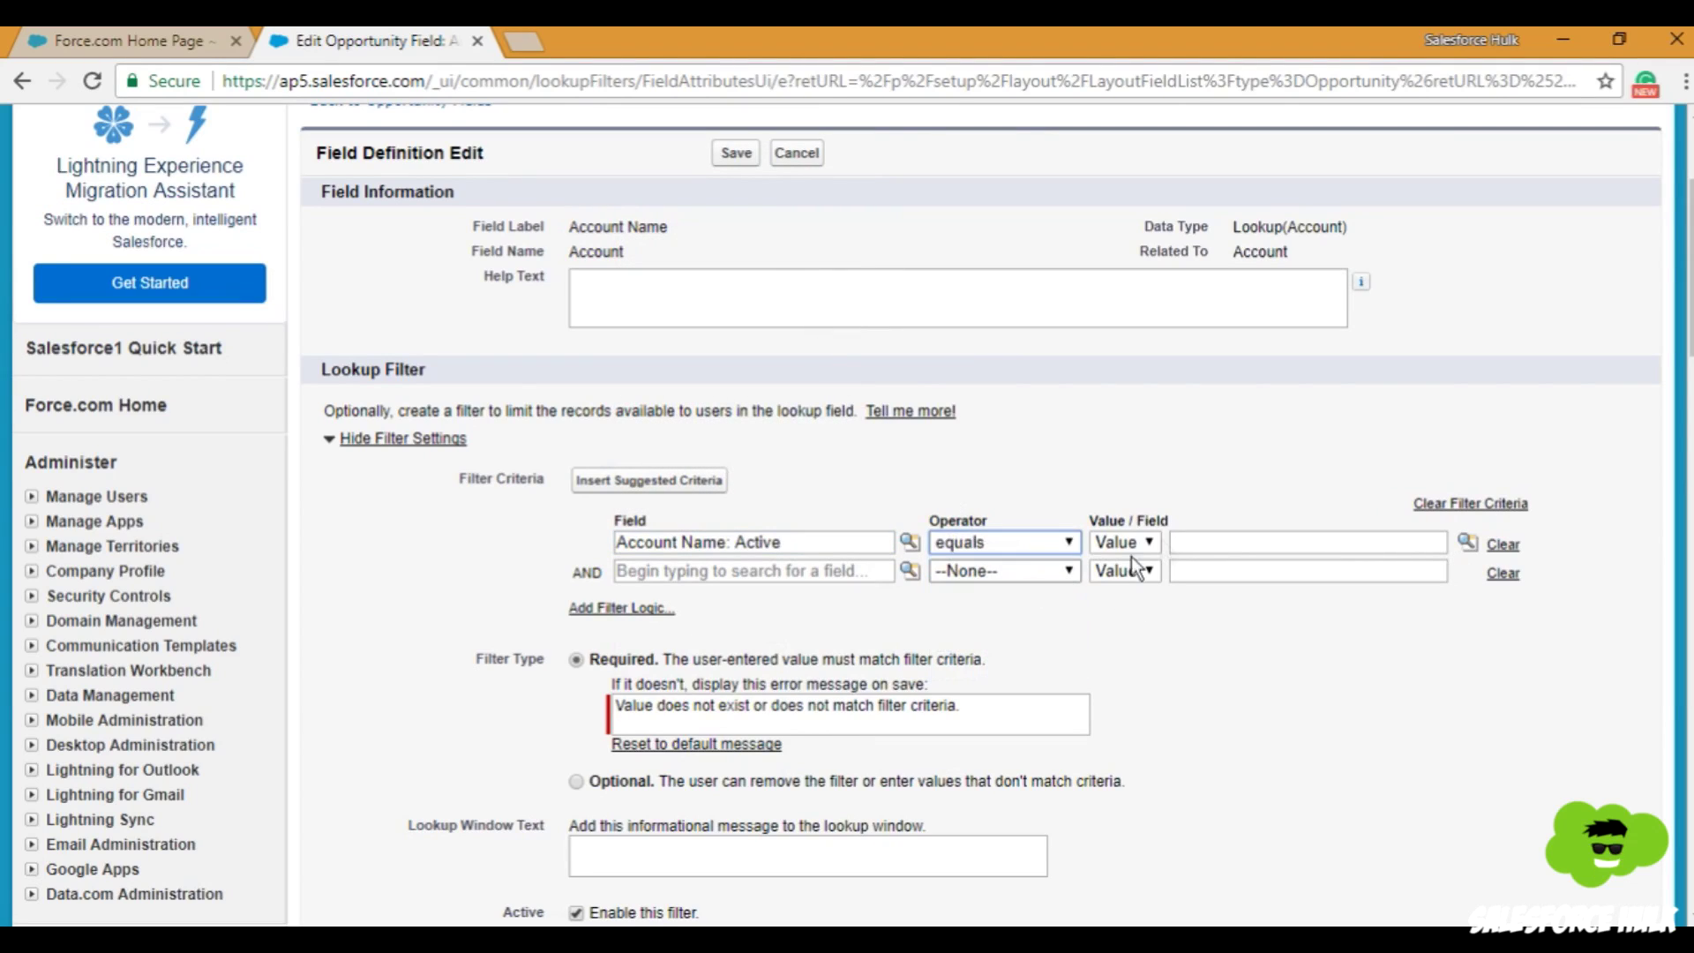
{"action": "left_click", "coordinate": [1467, 542]}
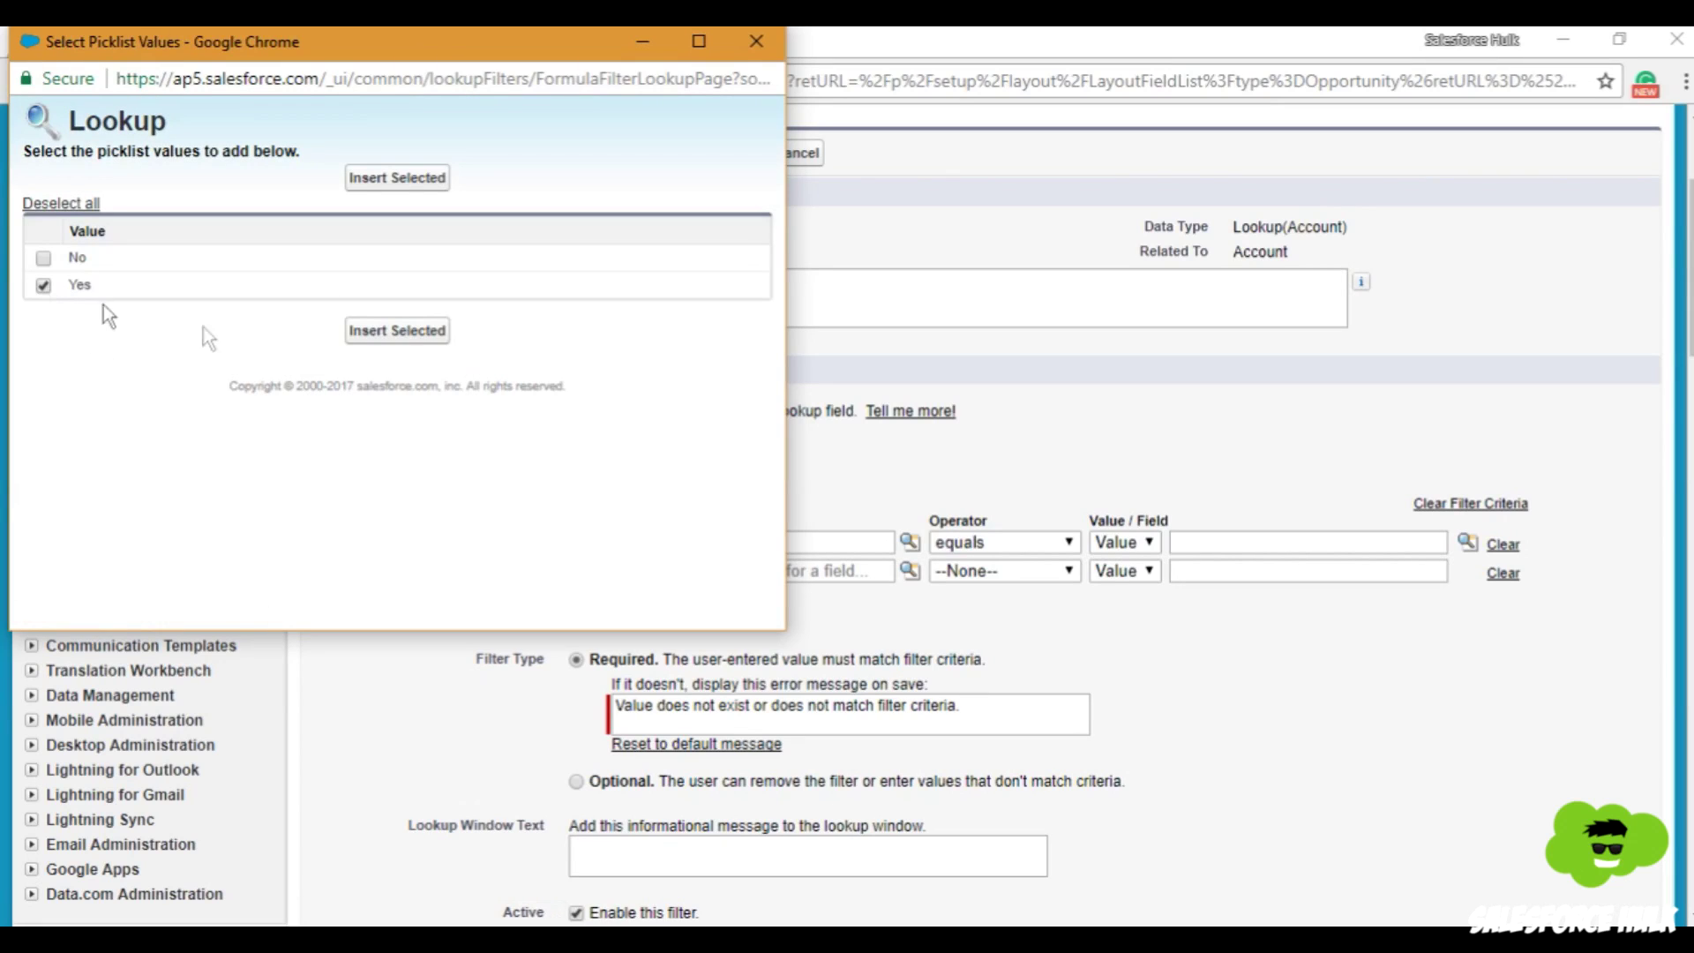
{"action": "left_click", "coordinate": [414, 333]}
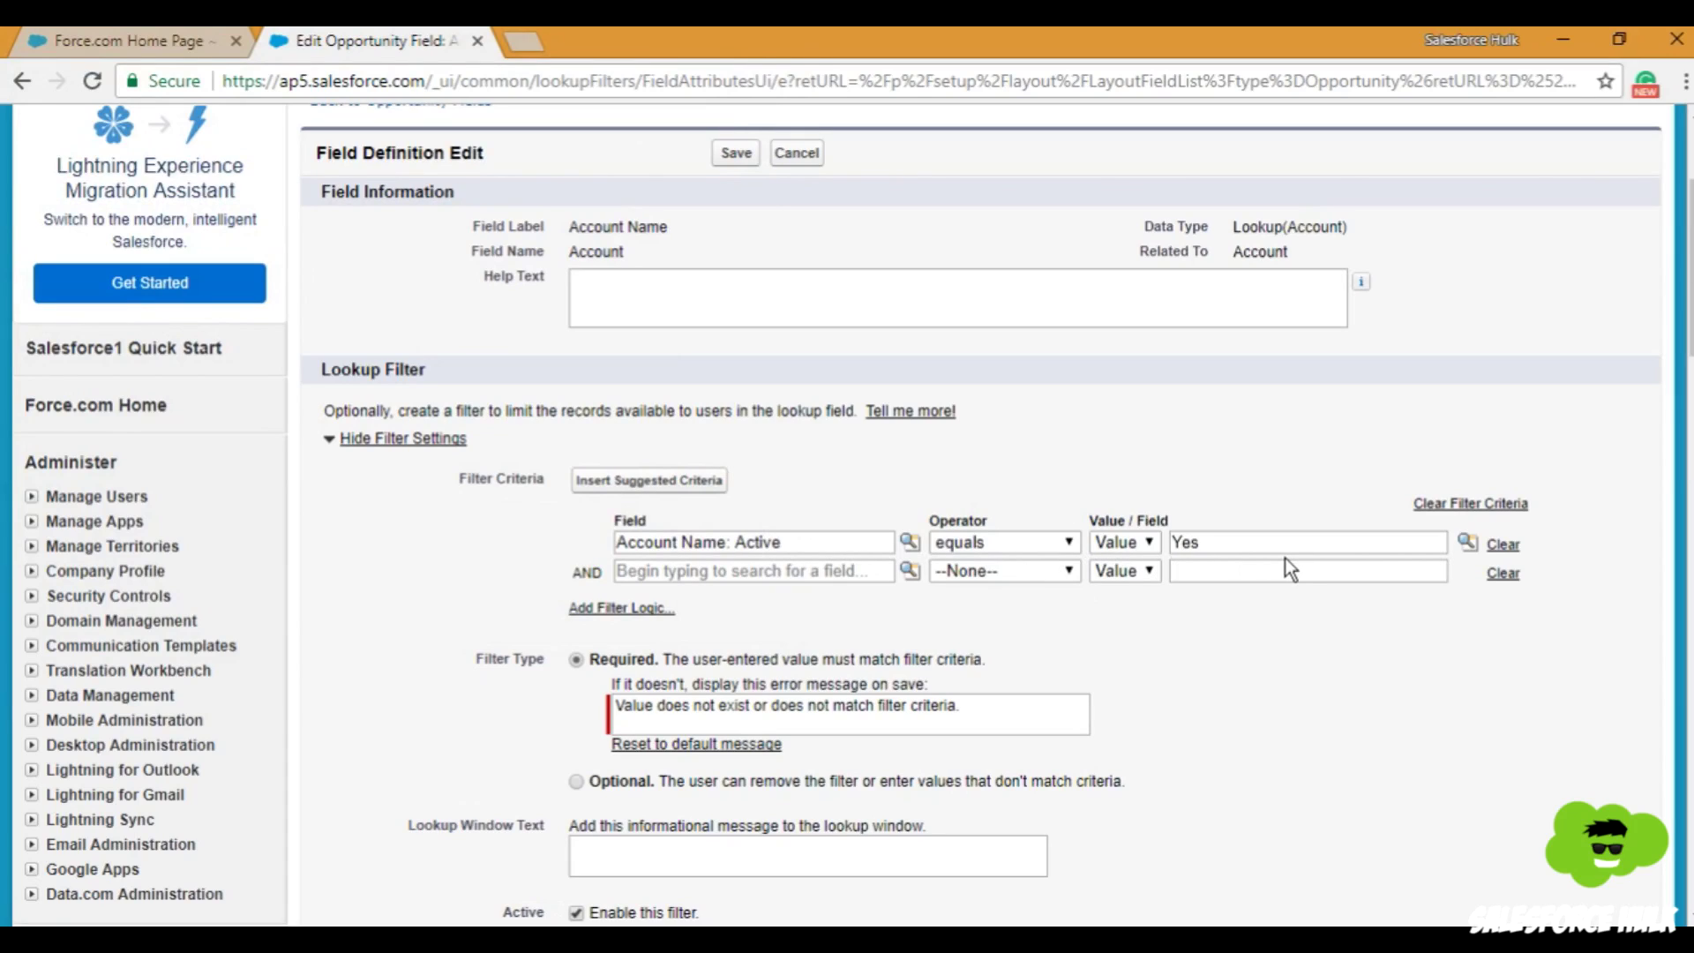
Try the filter logic "1 OR 2" on the lookup filter criteria and clear it again
{"action": "left_click", "coordinate": [737, 578]}
{"action": "left_click", "coordinate": [799, 691]}
{"action": "left_click", "coordinate": [628, 608]}
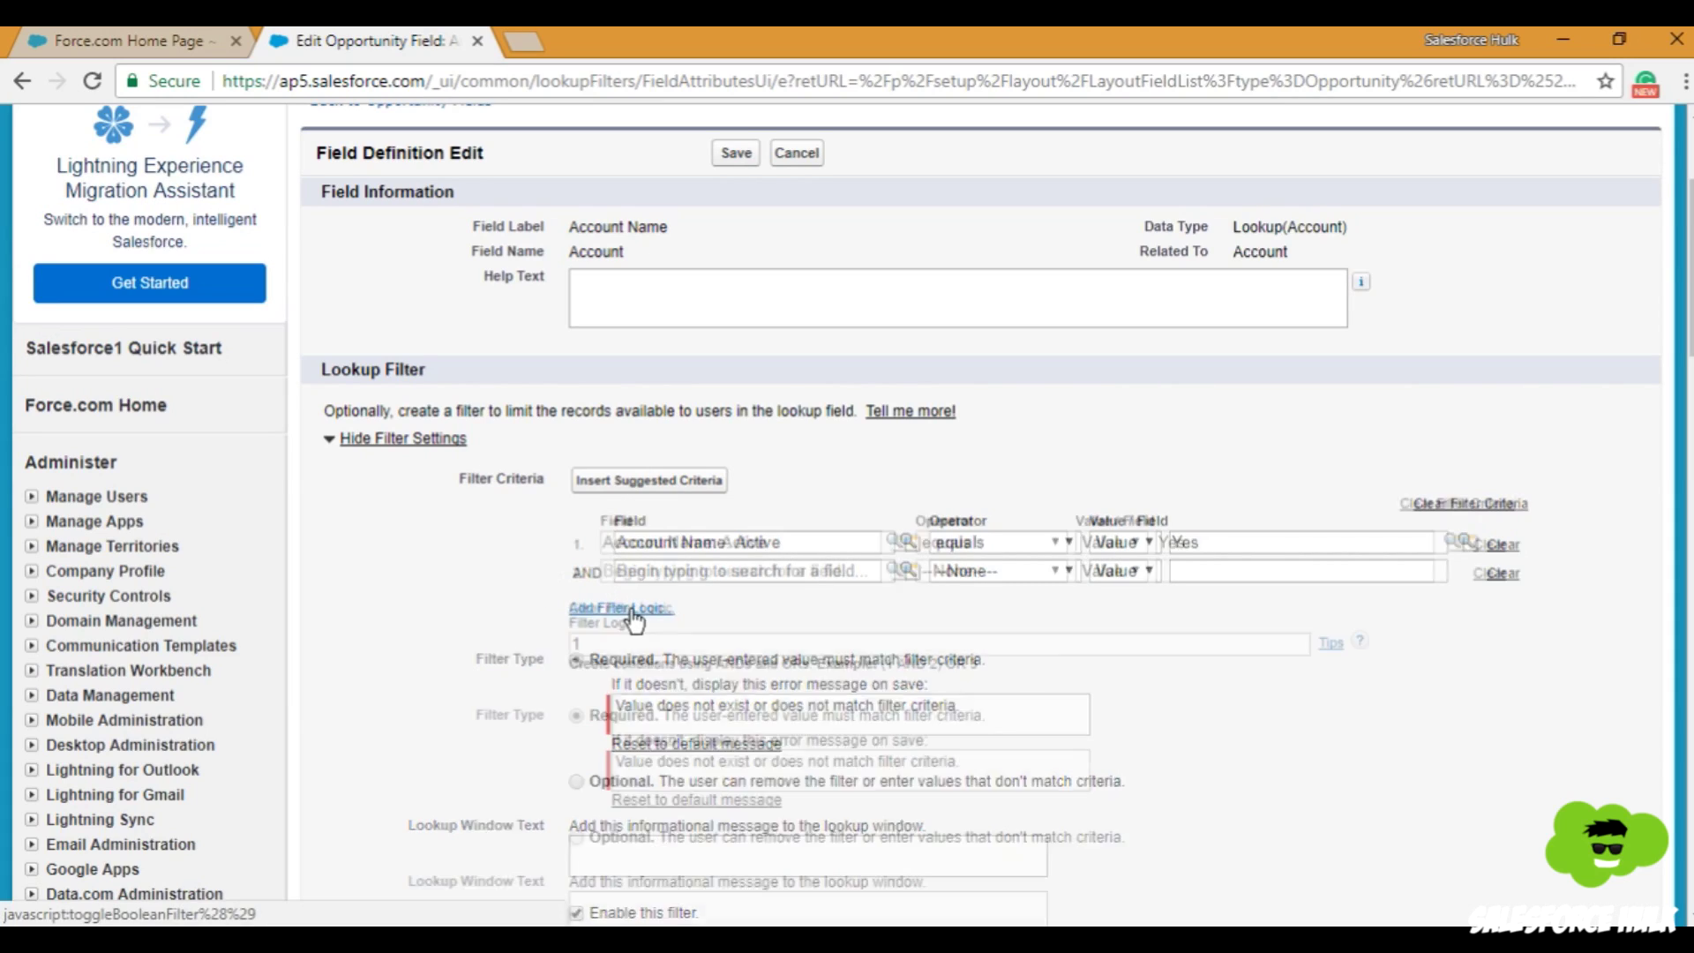
{"action": "left_click", "coordinate": [680, 645]}
{"action": "type", "text": "OR 2"}
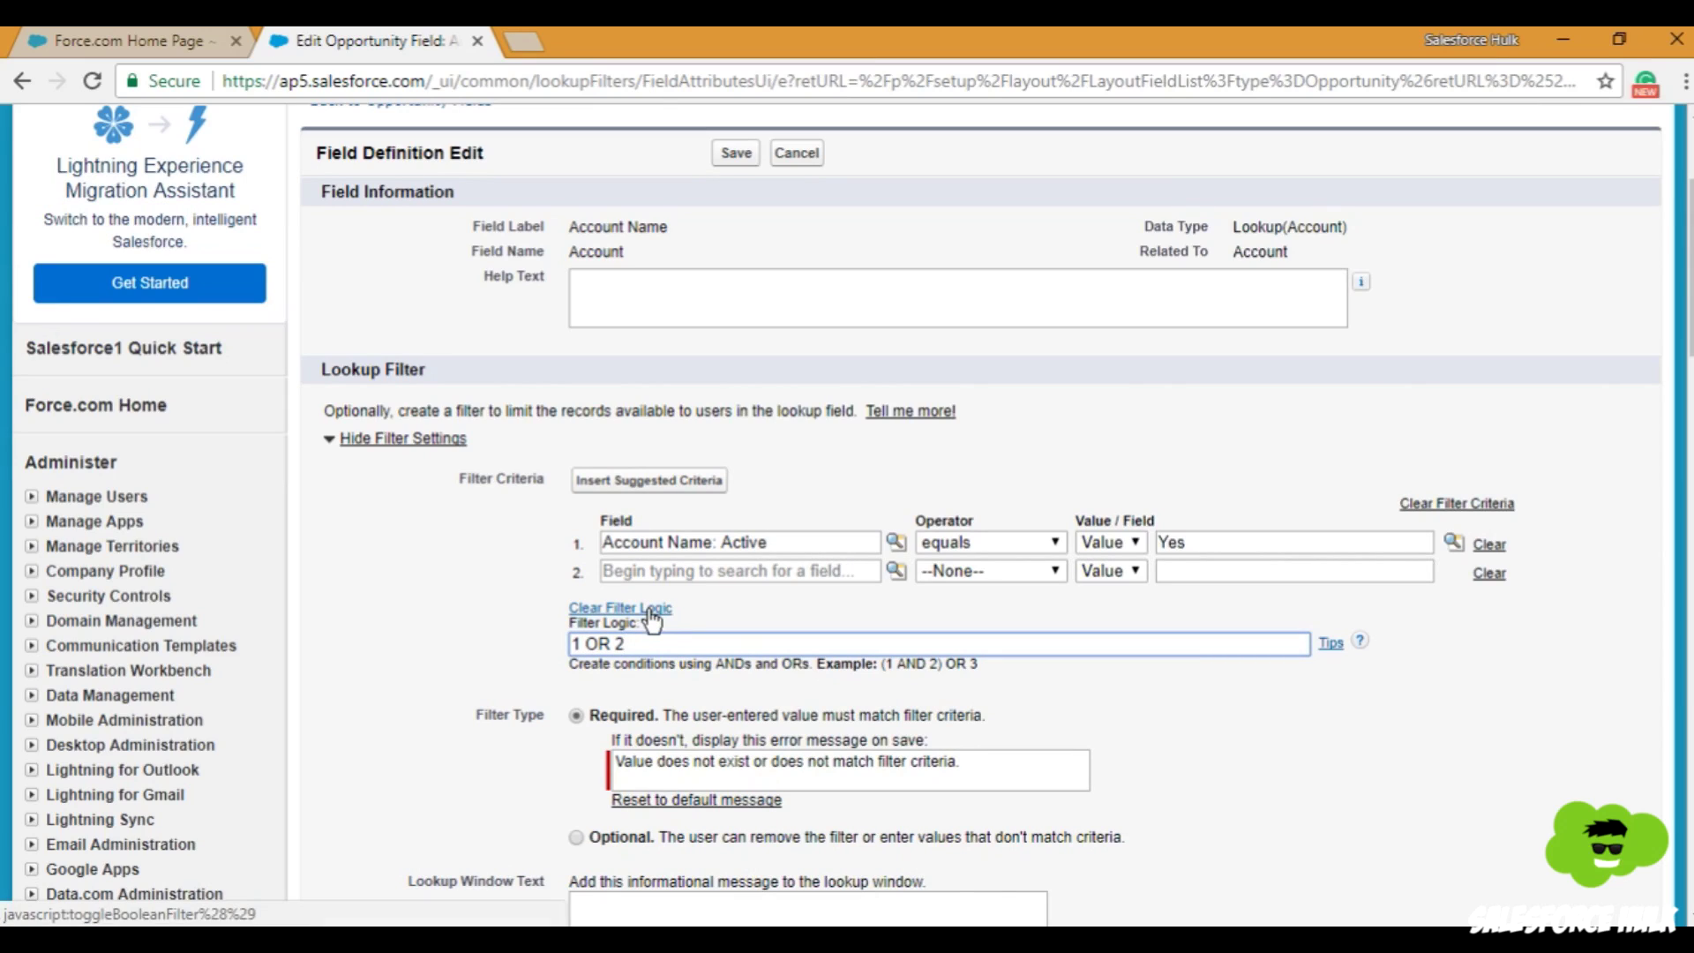
{"action": "left_click", "coordinate": [620, 608]}
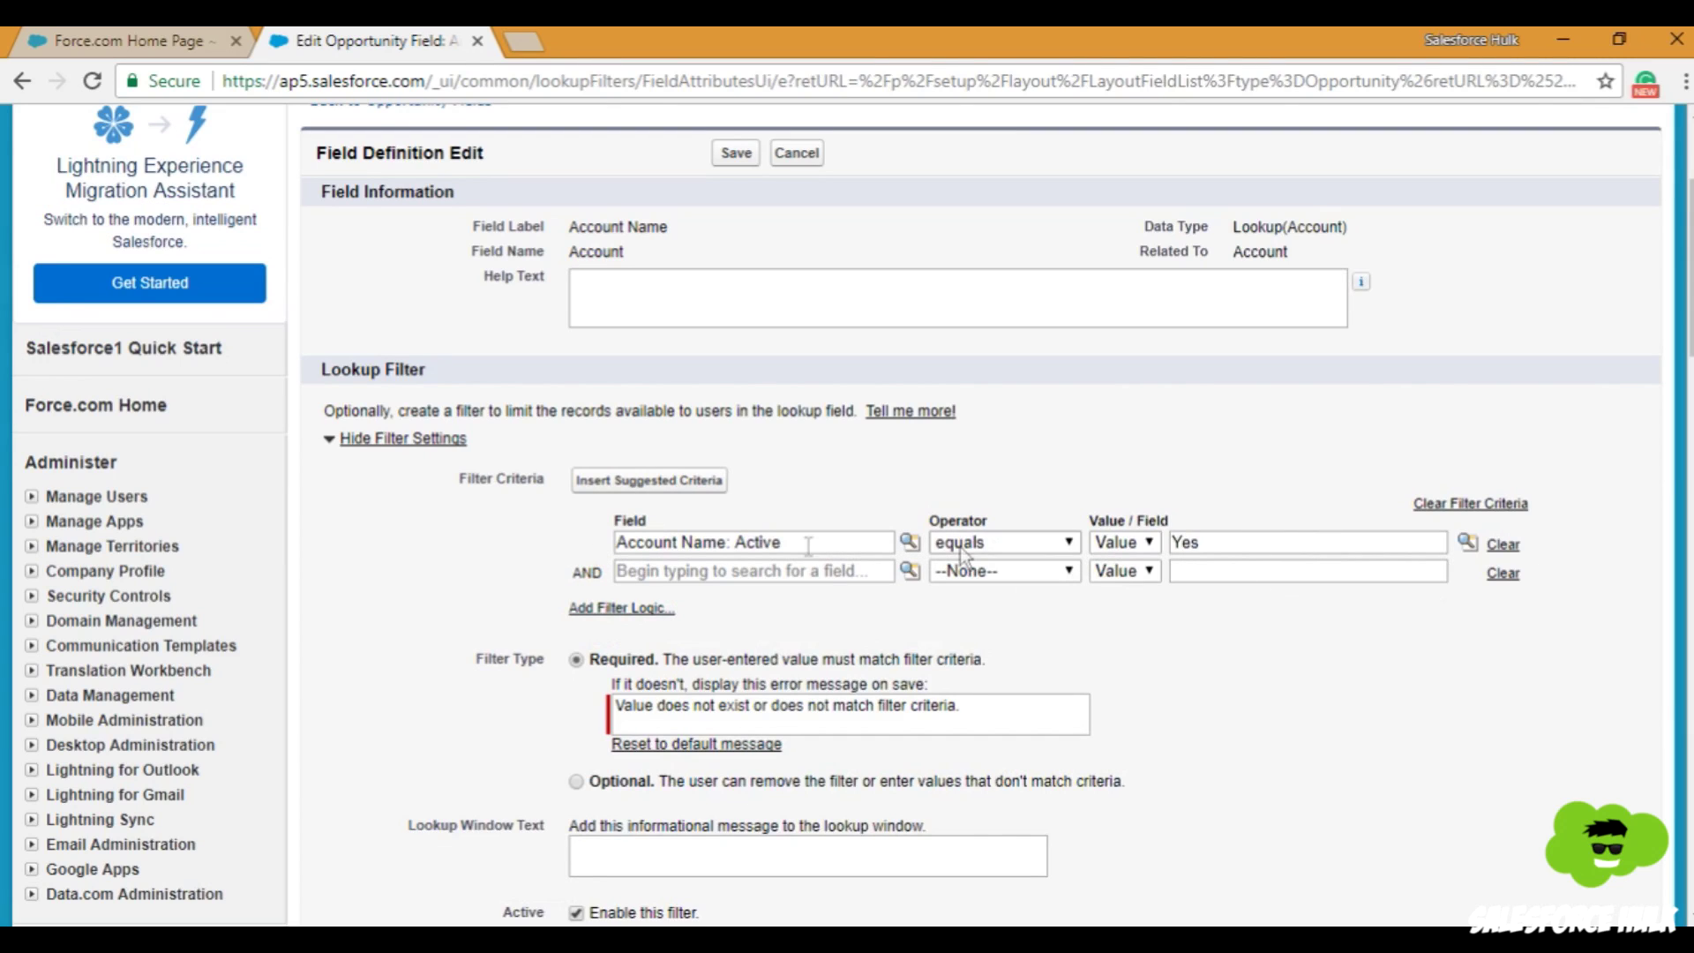
Set the filter's error message to "No active accounts available and an opportunity can be created on an active account only." and save the field
{"action": "scroll", "coordinate": [971, 582], "scroll_direction": "down", "scroll_amount": 2}
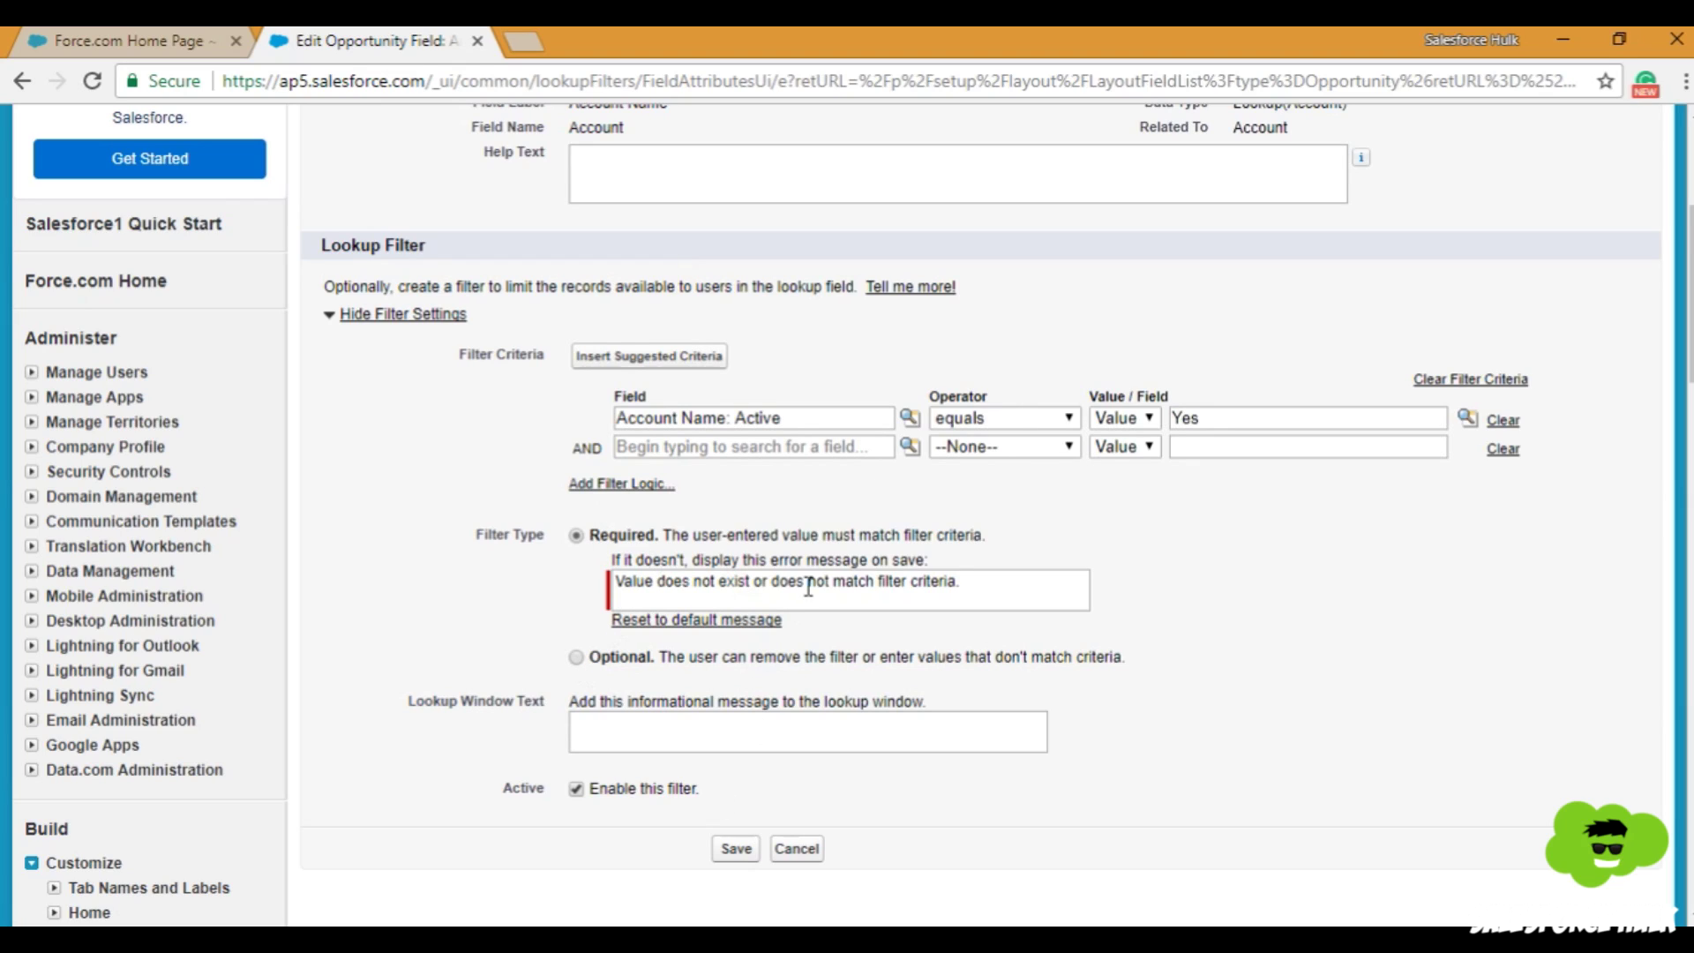
{"action": "triple_click", "coordinate": [990, 575]}
{"action": "key", "text": "BackSpace"}
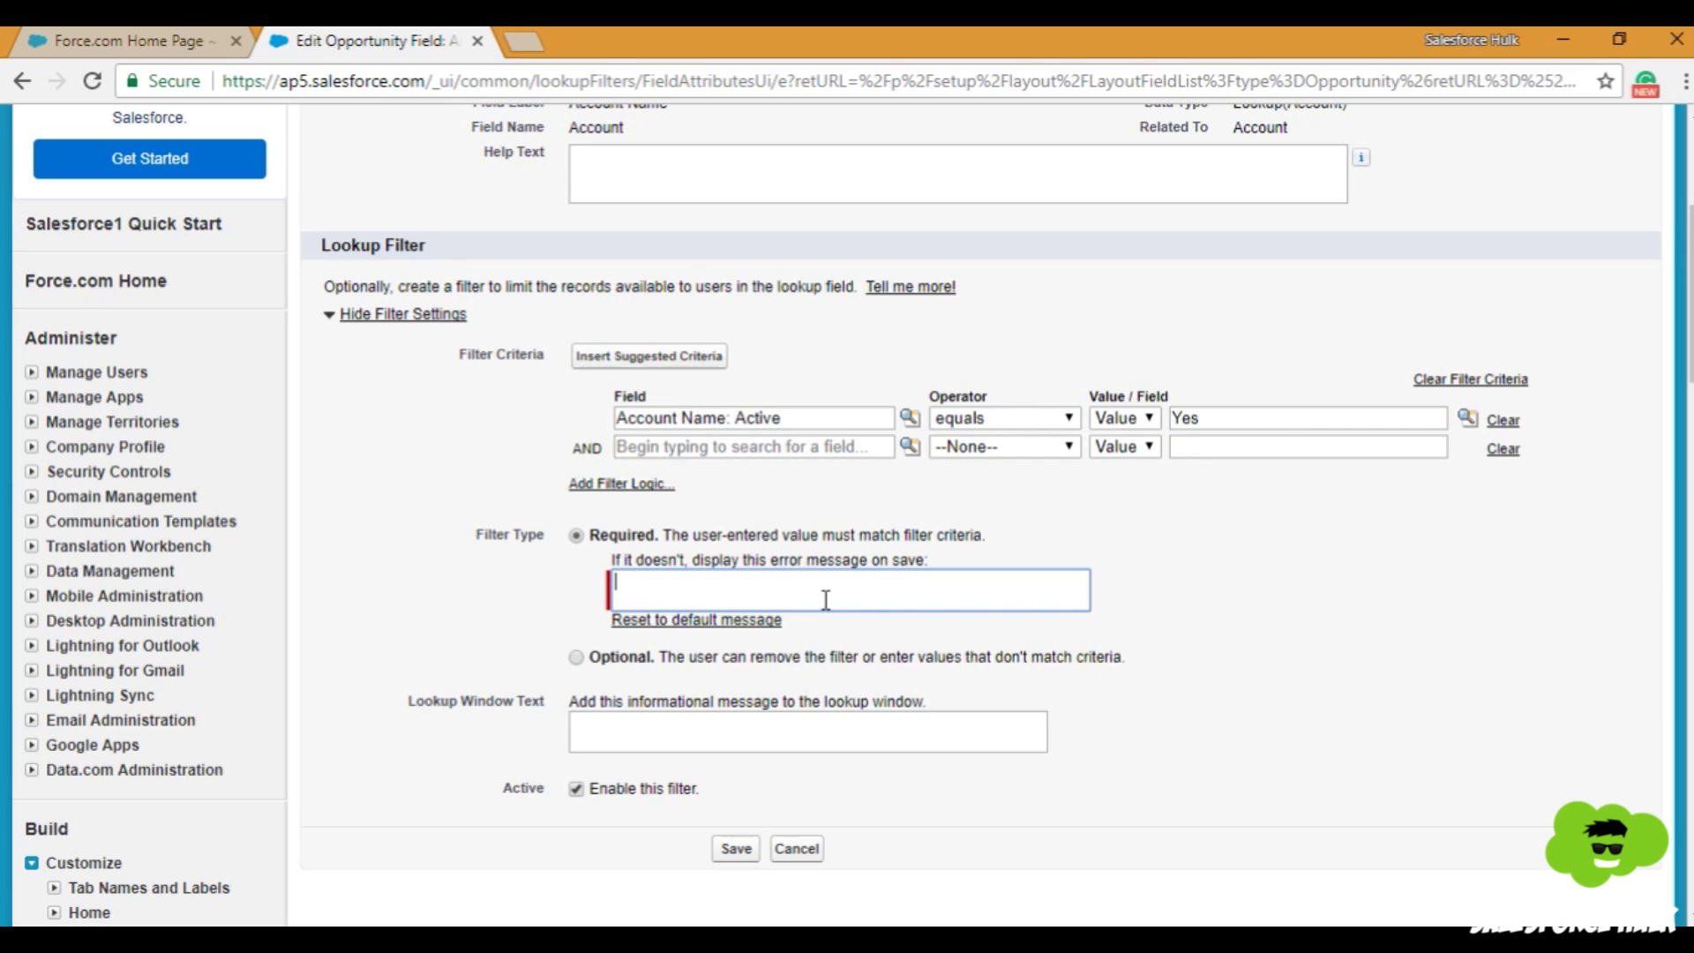
{"action": "type", "text": "No actice accounts"}
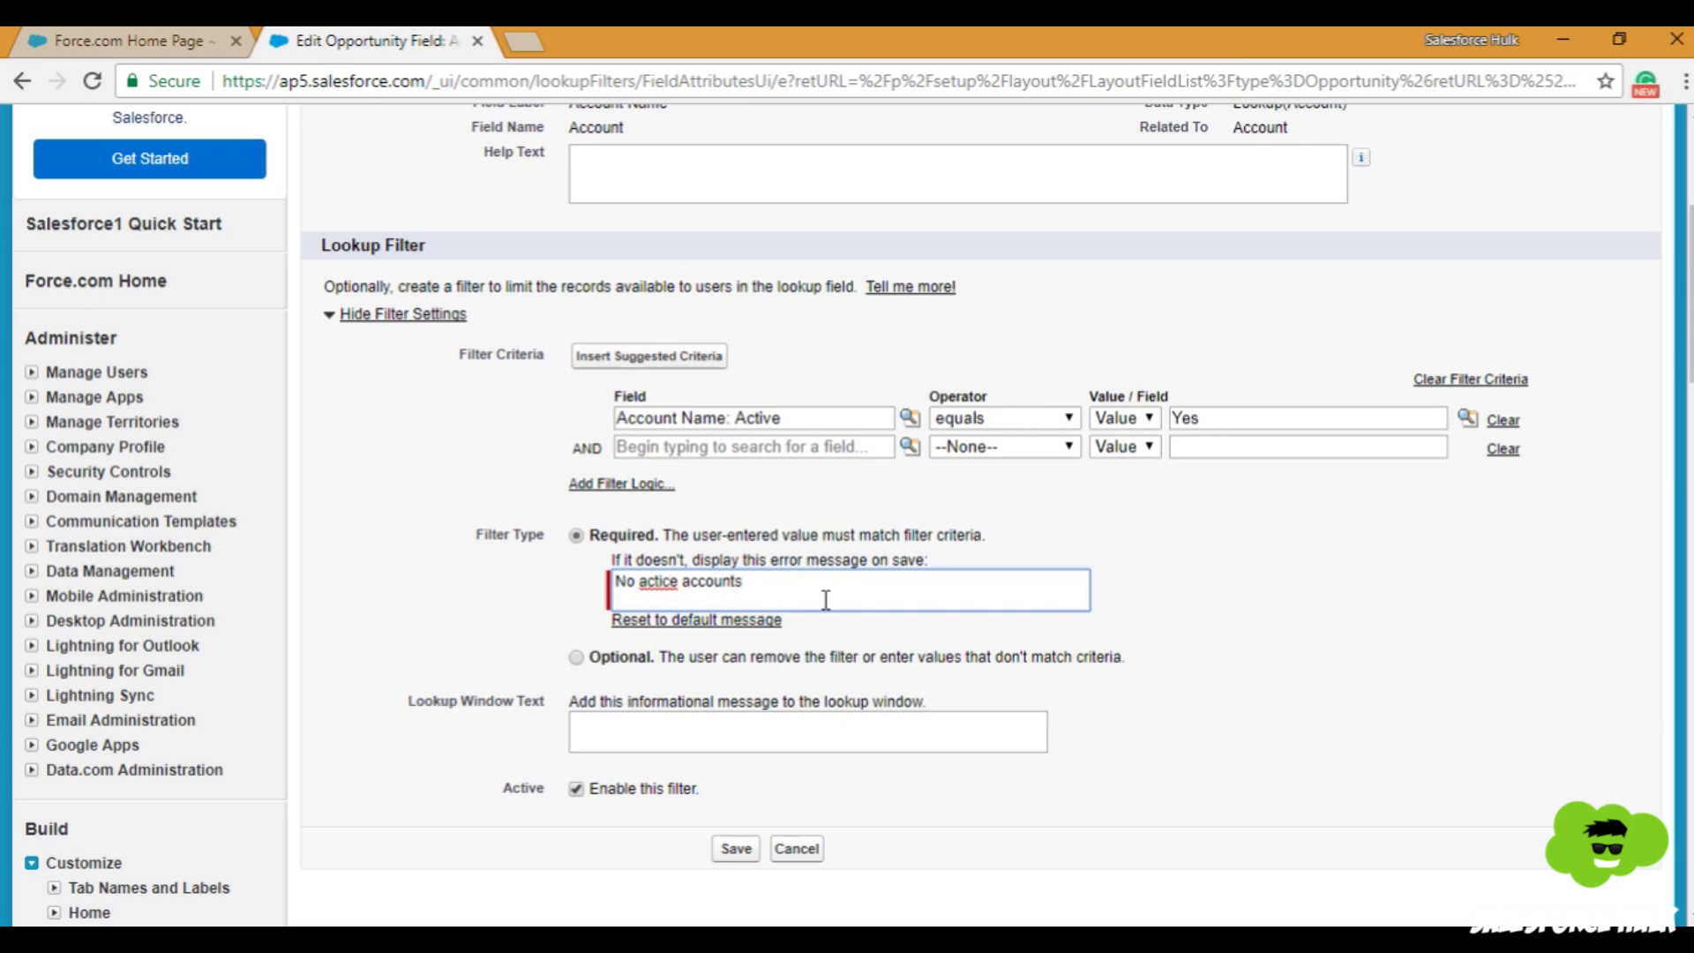
{"action": "key", "text": "BackSpace"}
{"action": "key", "text": "BackSpace"}
{"action": "key", "text": "BackSpace"}
{"action": "key", "text": "BackSpace"}
{"action": "key", "text": "BackSpace"}
{"action": "key", "text": "BackSpace"}
{"action": "key", "text": "BackSpace"}
{"action": "key", "text": "BackSpace"}
{"action": "key", "text": "BackSpace"}
{"action": "key", "text": "BackSpace"}
{"action": "key", "text": "BackSpace"}
{"action": "key", "text": "BackSpace"}
{"action": "type", "text": "ive accounts available and an op"}
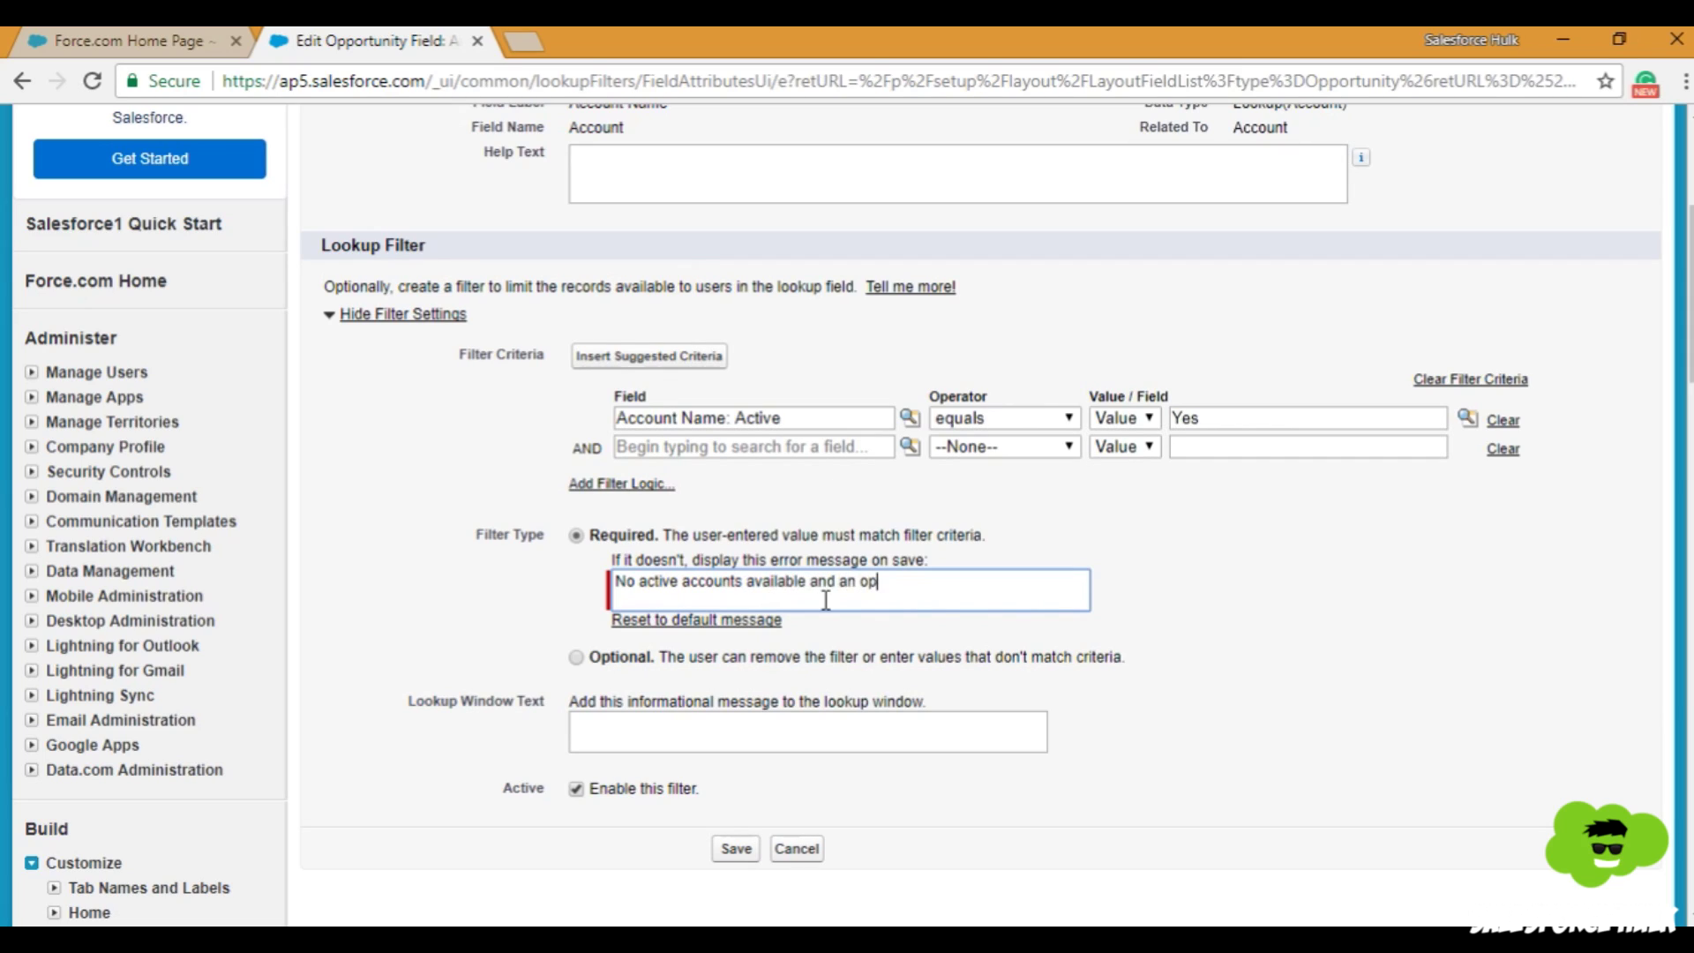
{"action": "type", "text": "portunity can be create"}
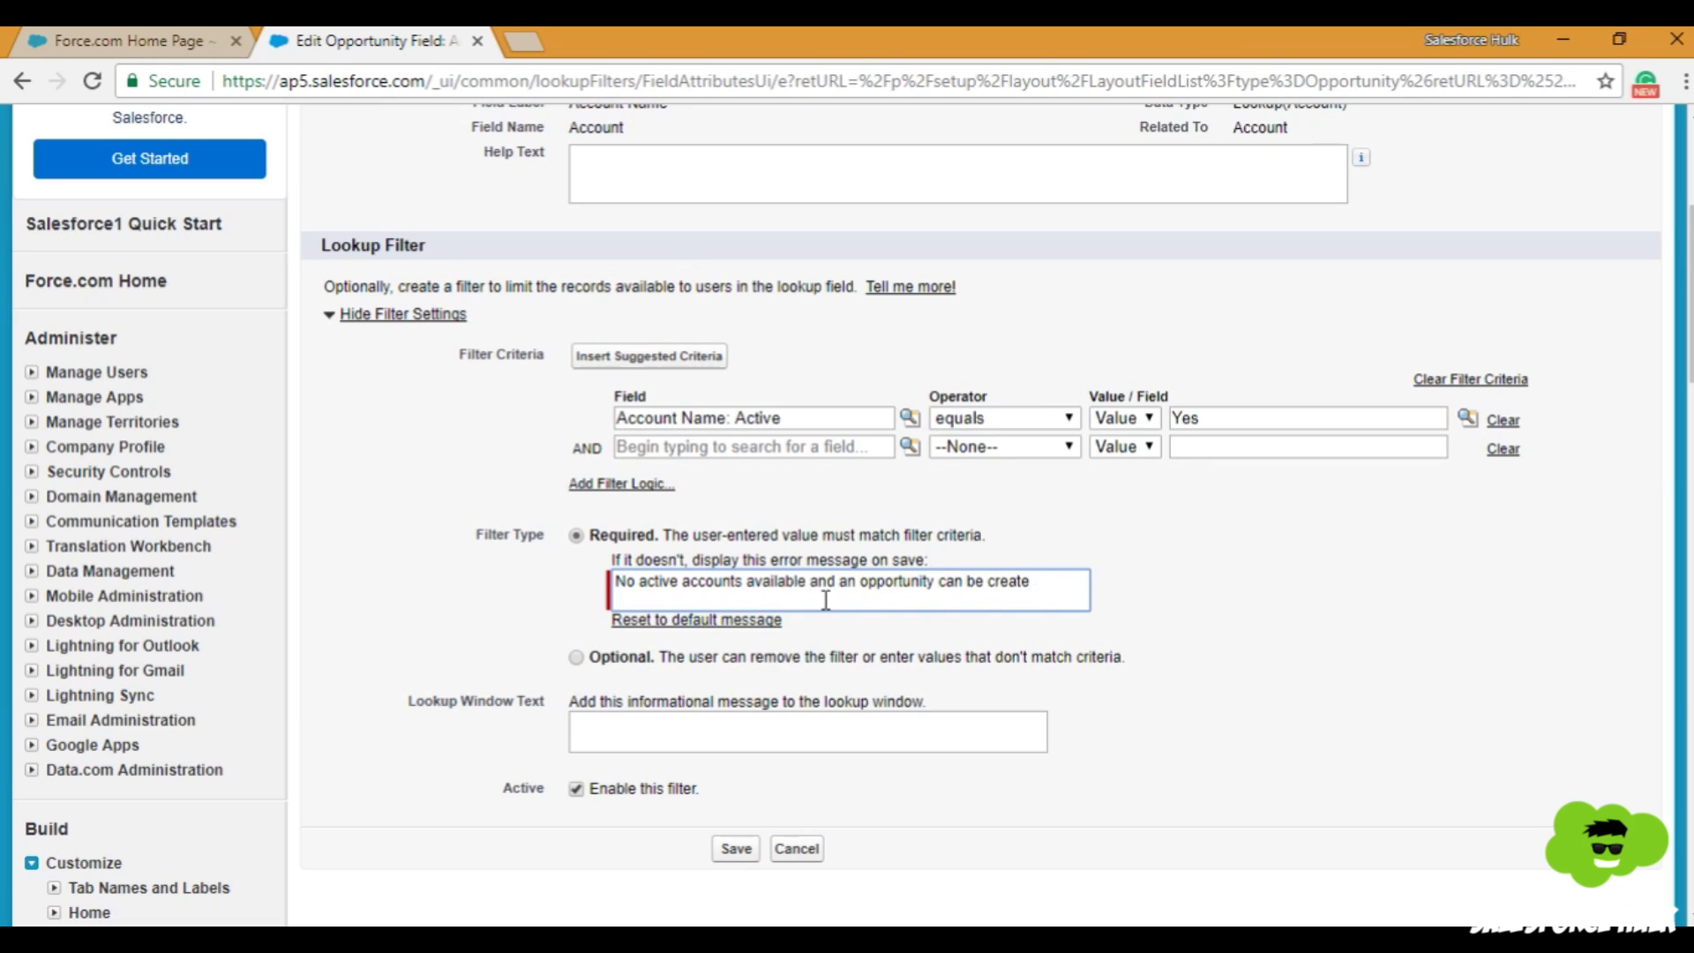
{"action": "type", "text": "d on an active account only."}
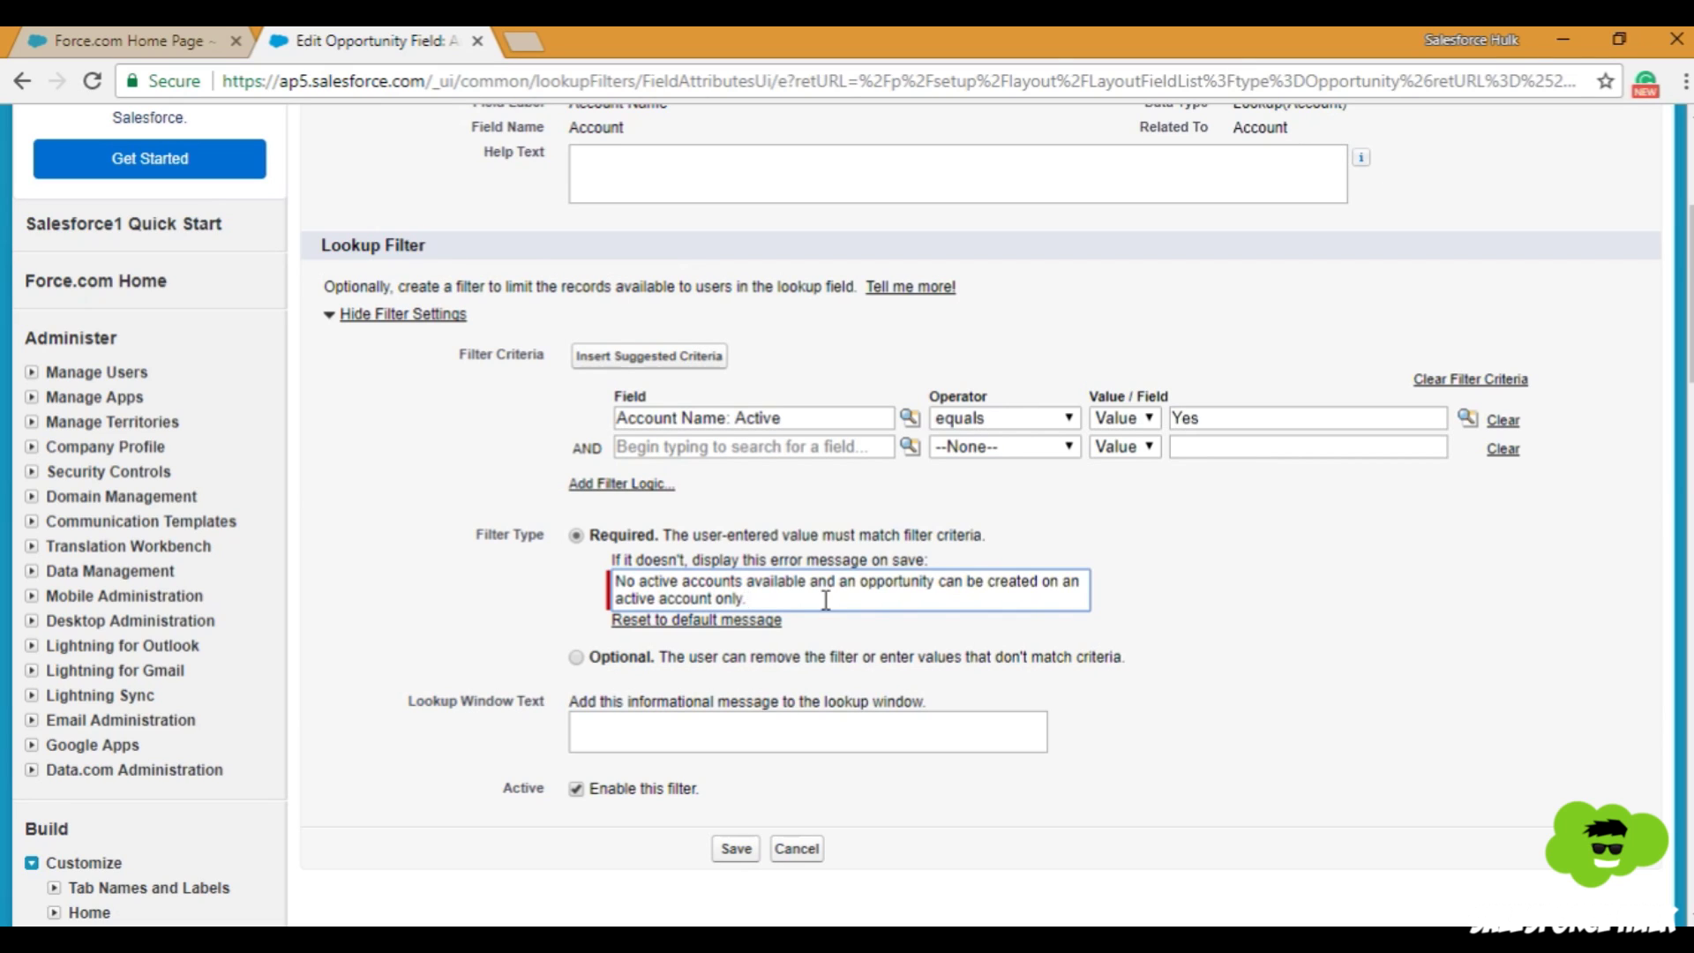
{"action": "scroll", "coordinate": [826, 600], "scroll_direction": "down", "scroll_amount": 3}
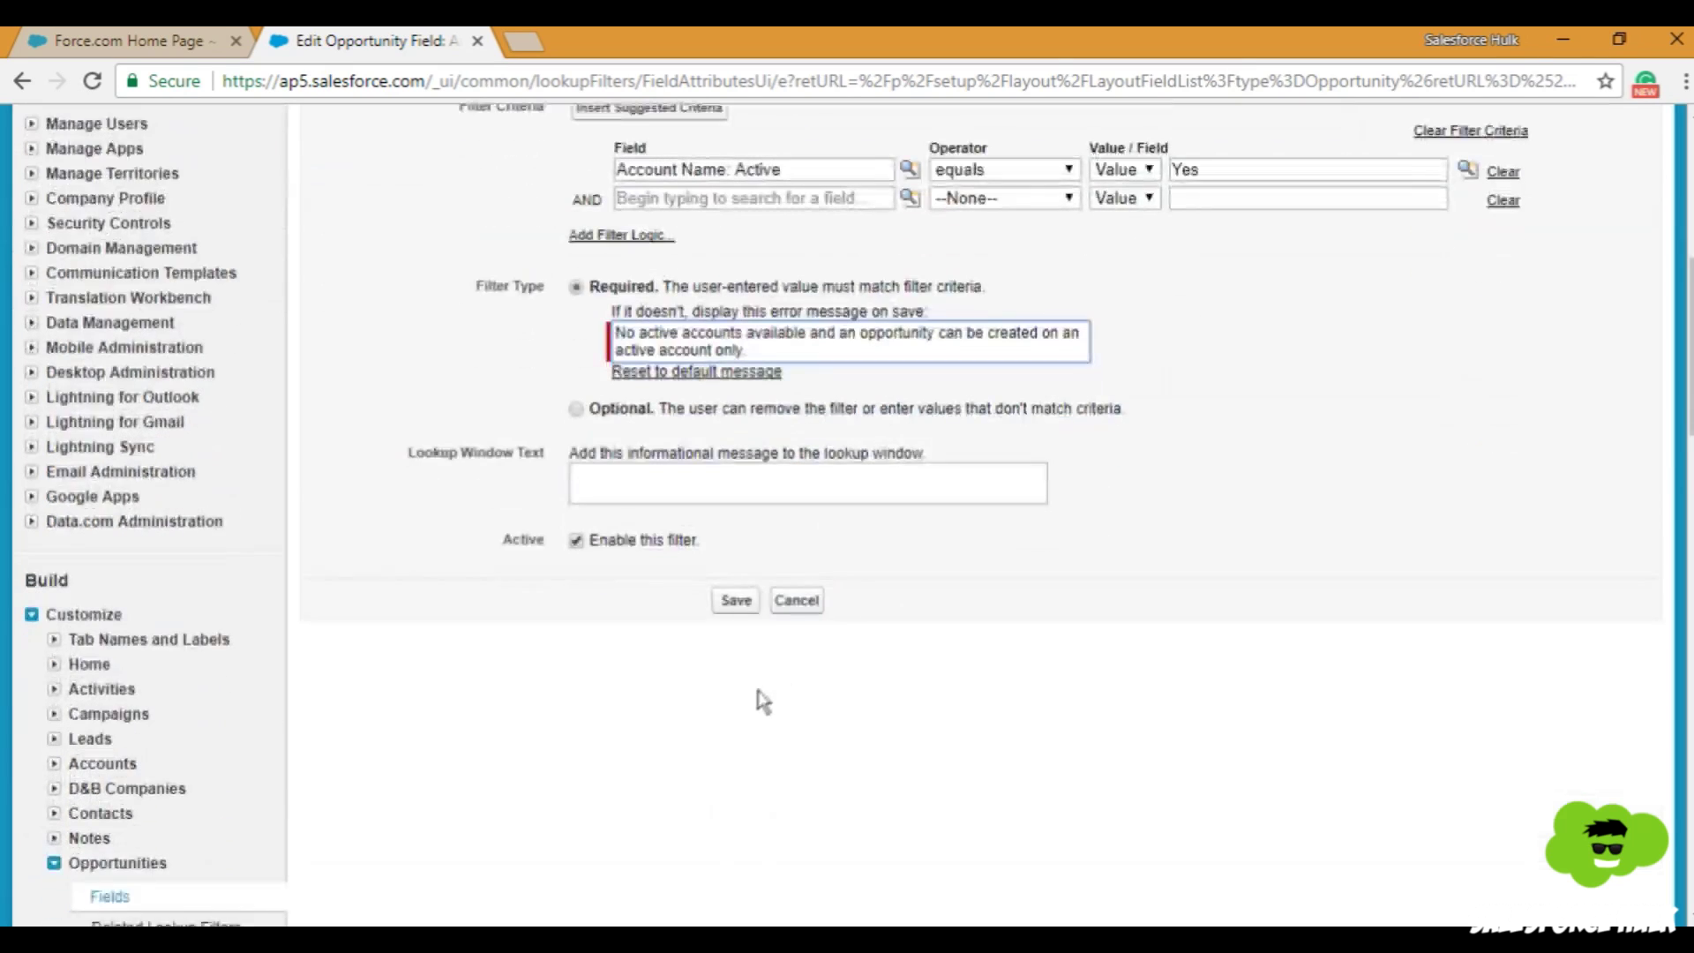
{"action": "left_click", "coordinate": [736, 603]}
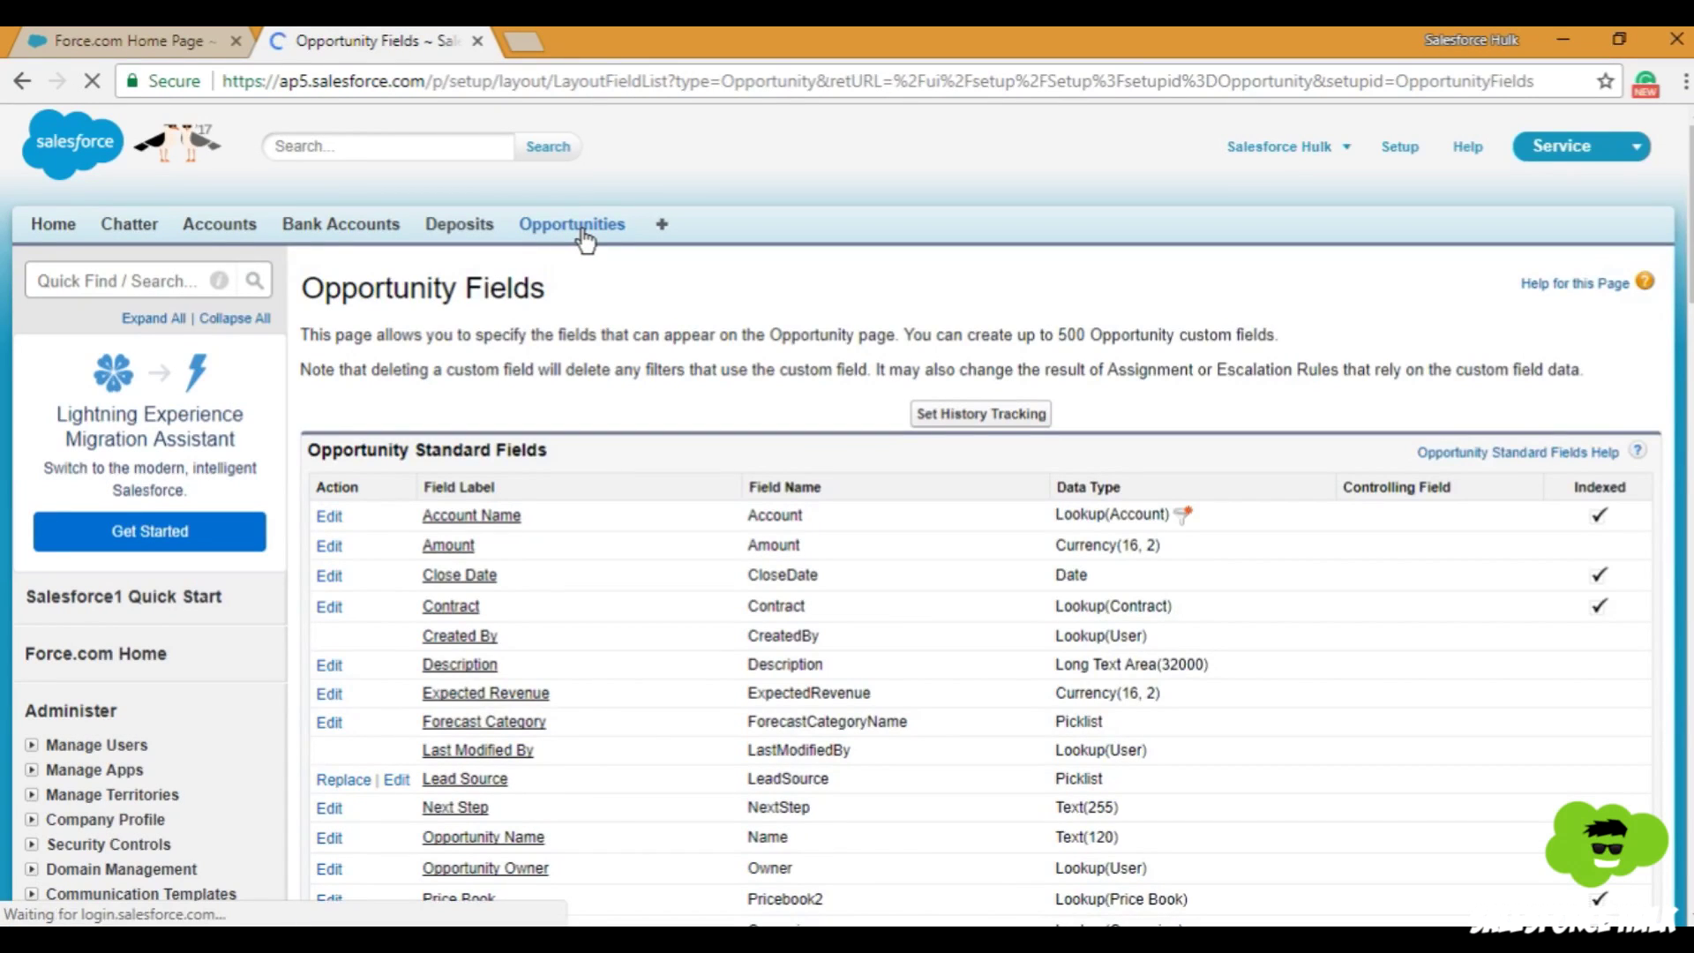
Start a new opportunity record and name it "New Opportunity for Lookup Filter"
{"action": "left_click", "coordinate": [581, 227]}
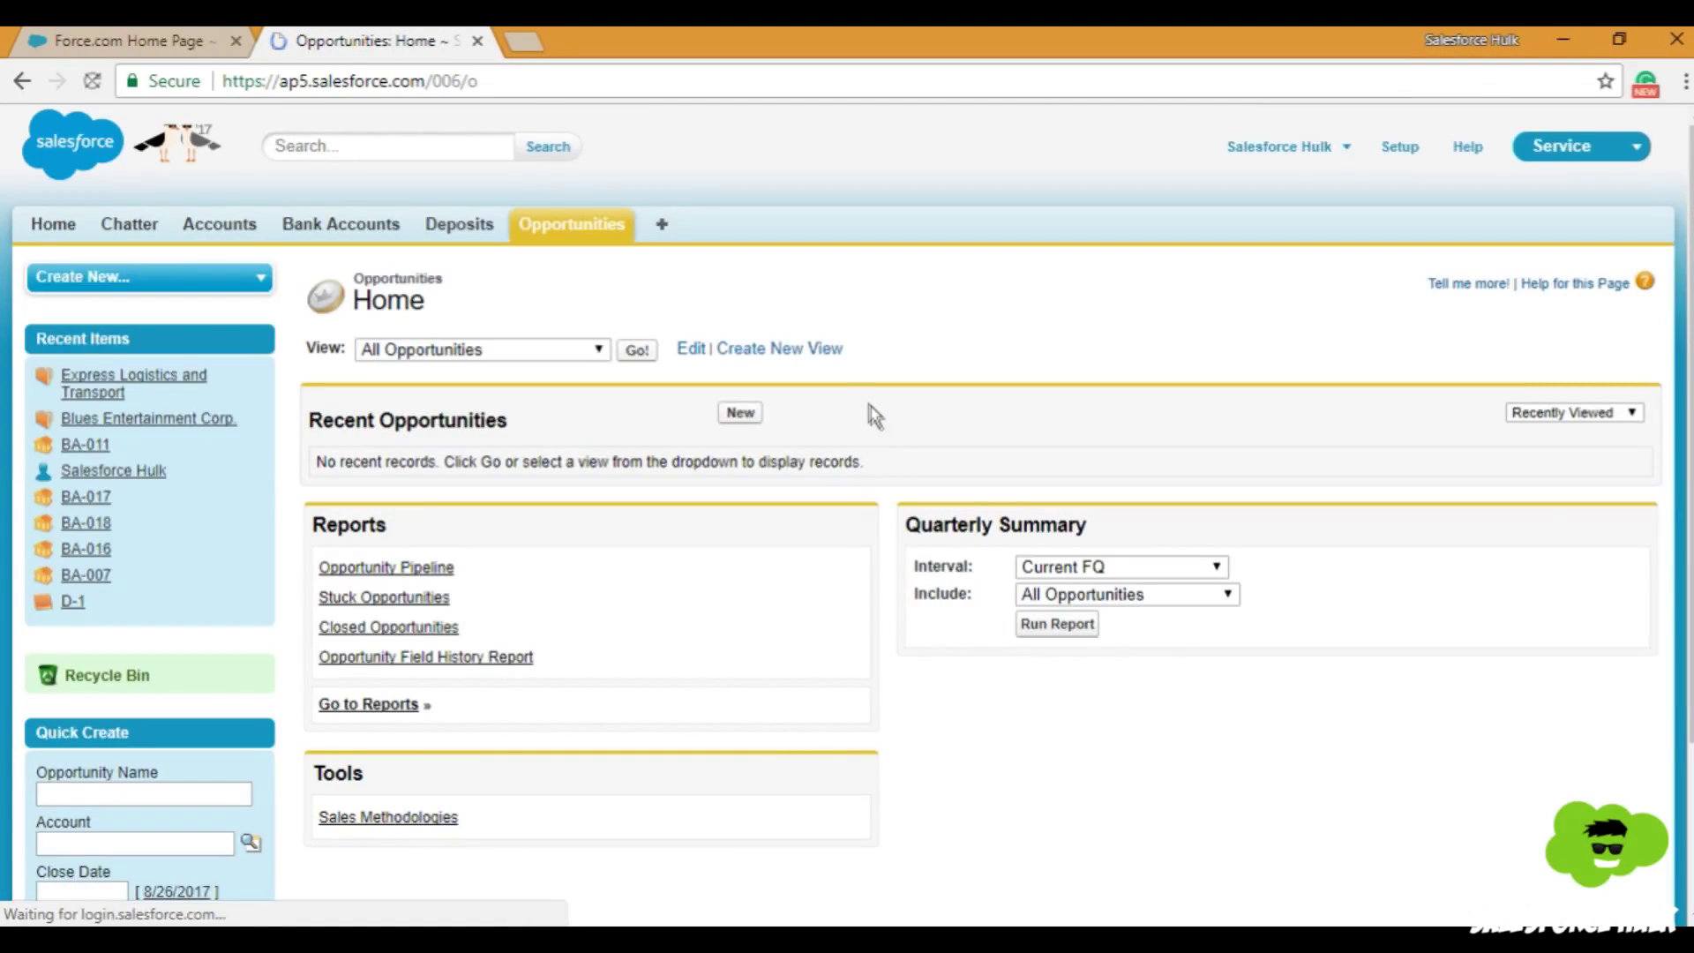
{"action": "left_click", "coordinate": [752, 415]}
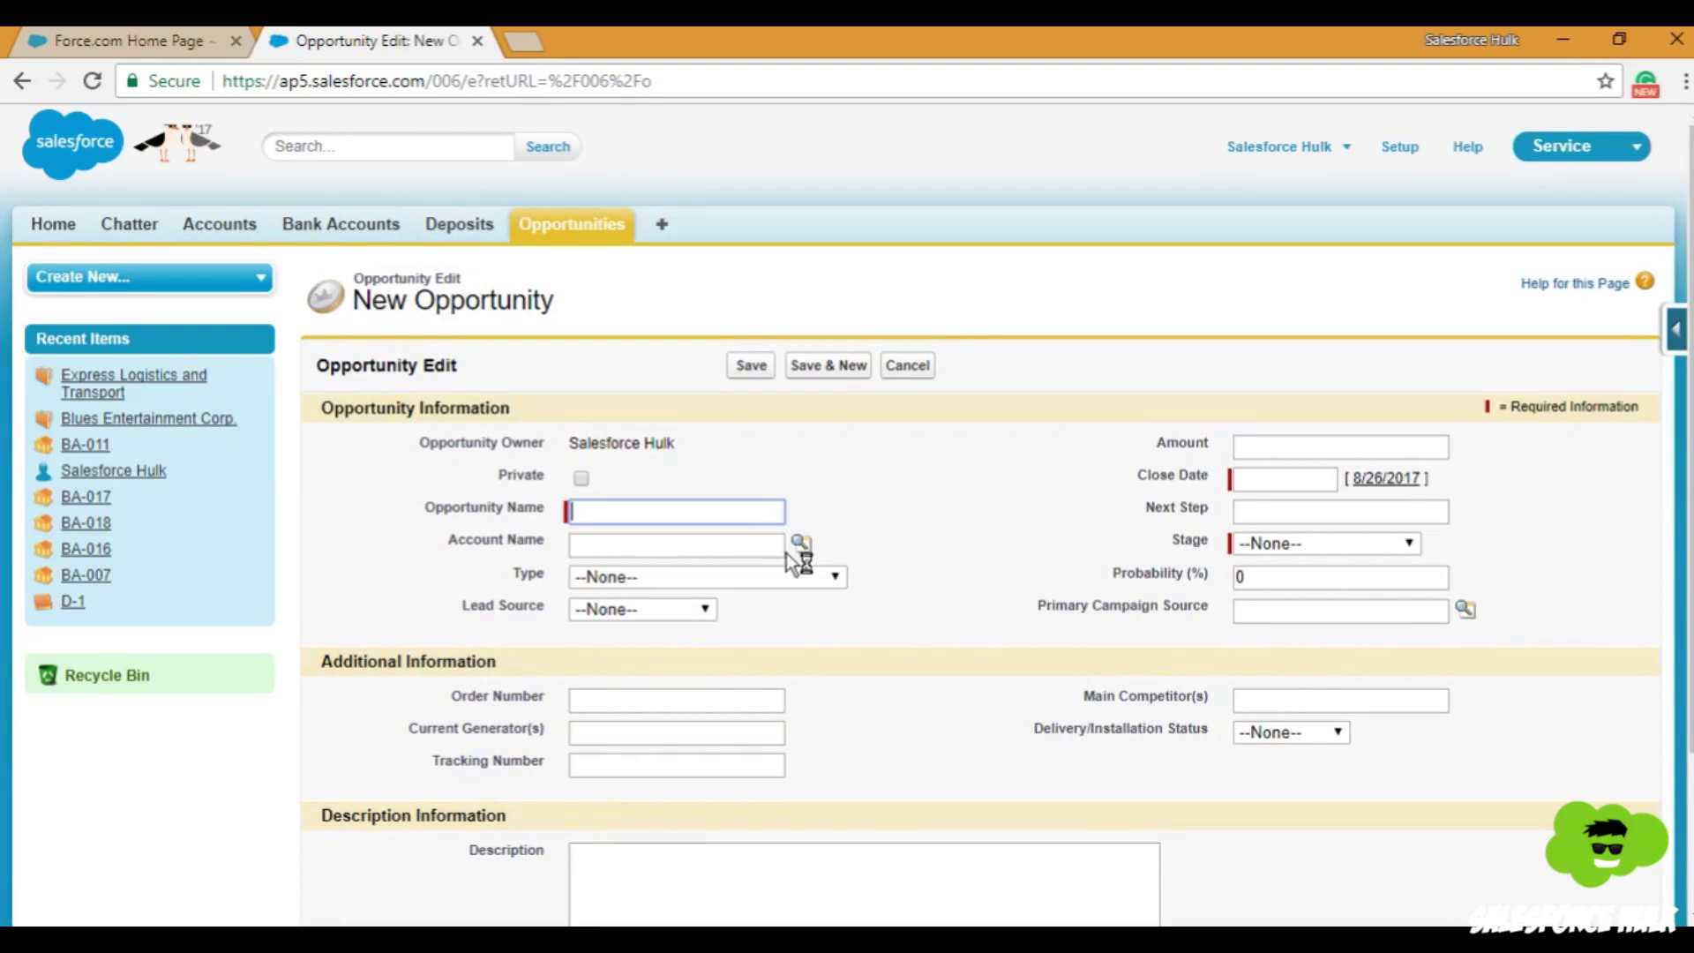
{"action": "type", "text": "New Opportunit"}
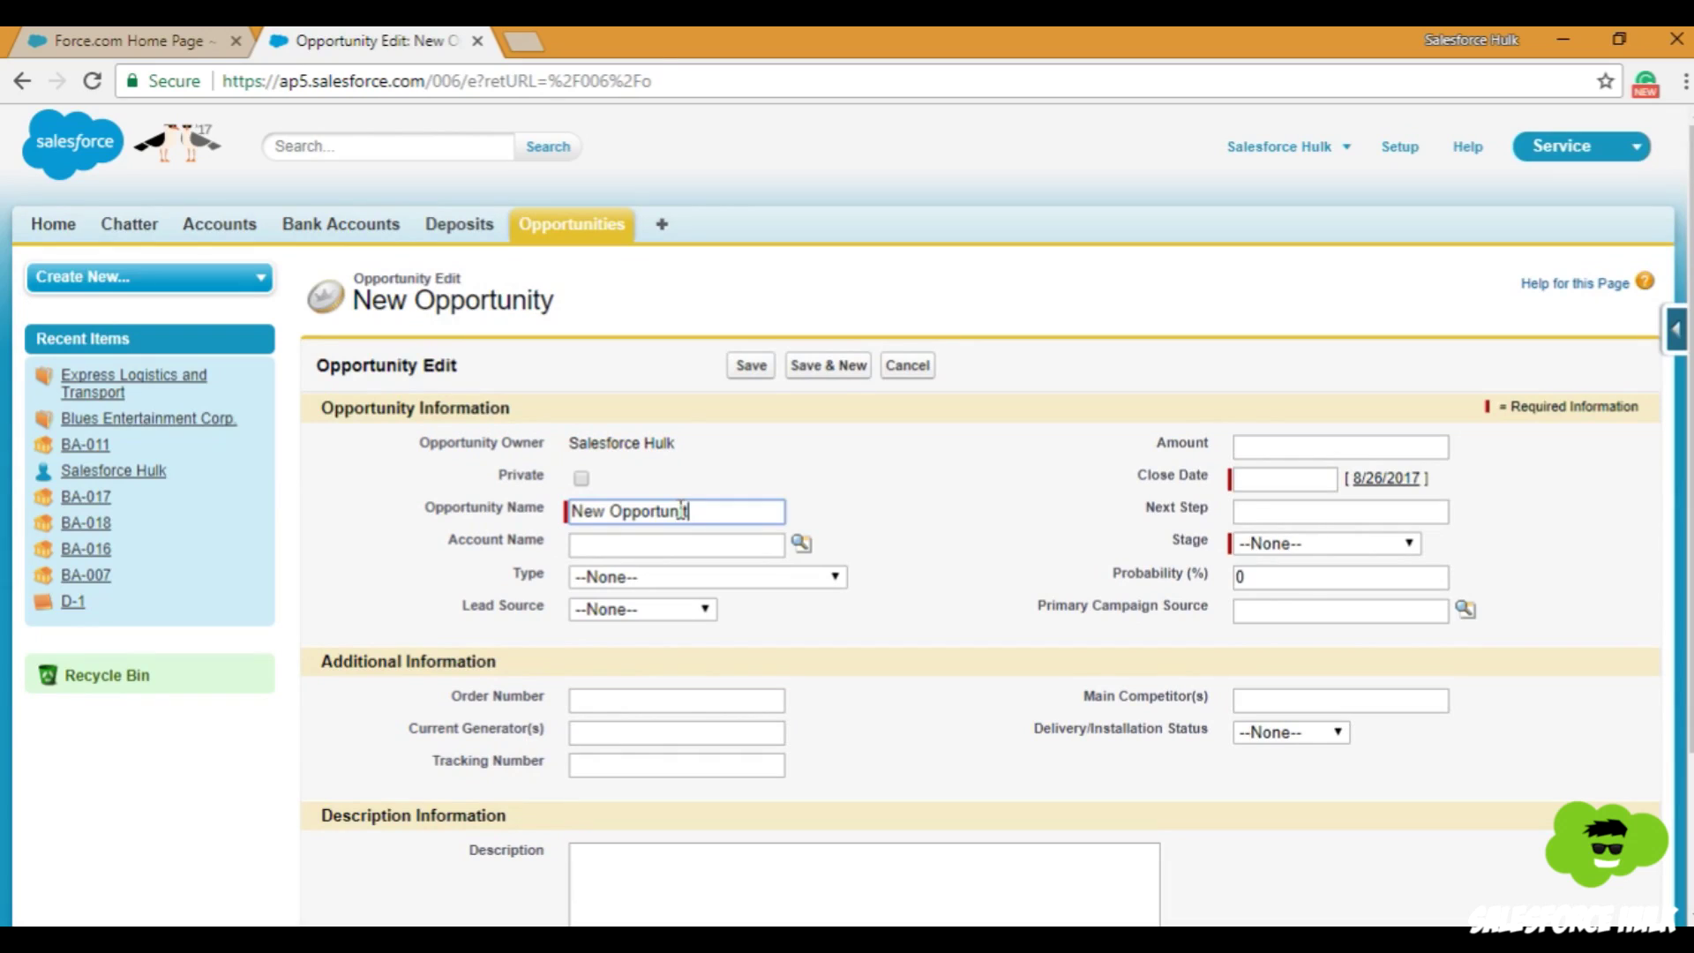
{"action": "type", "text": "y for Lokk"}
{"action": "key", "text": "BackSpace"}
{"action": "type", "text": "okup Filter"}
{"action": "key", "text": "Tab"}
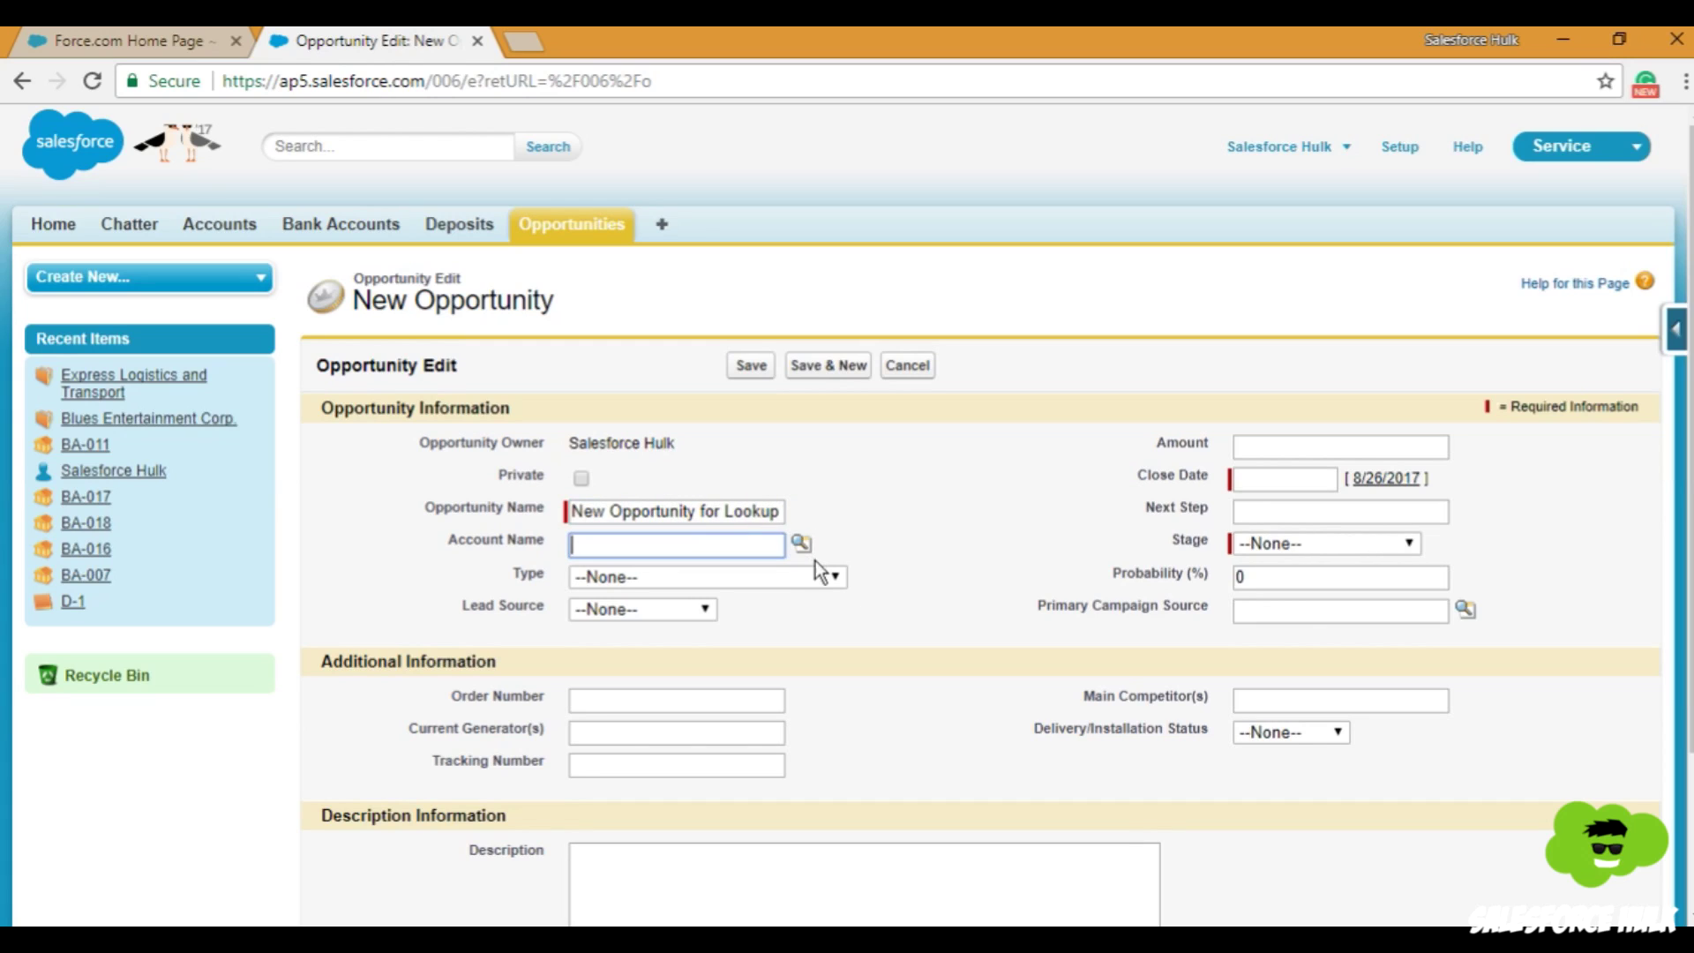
Look up the accounts selectable for the new opportunity's Account Name and close the lookup window
{"action": "left_click", "coordinate": [800, 542]}
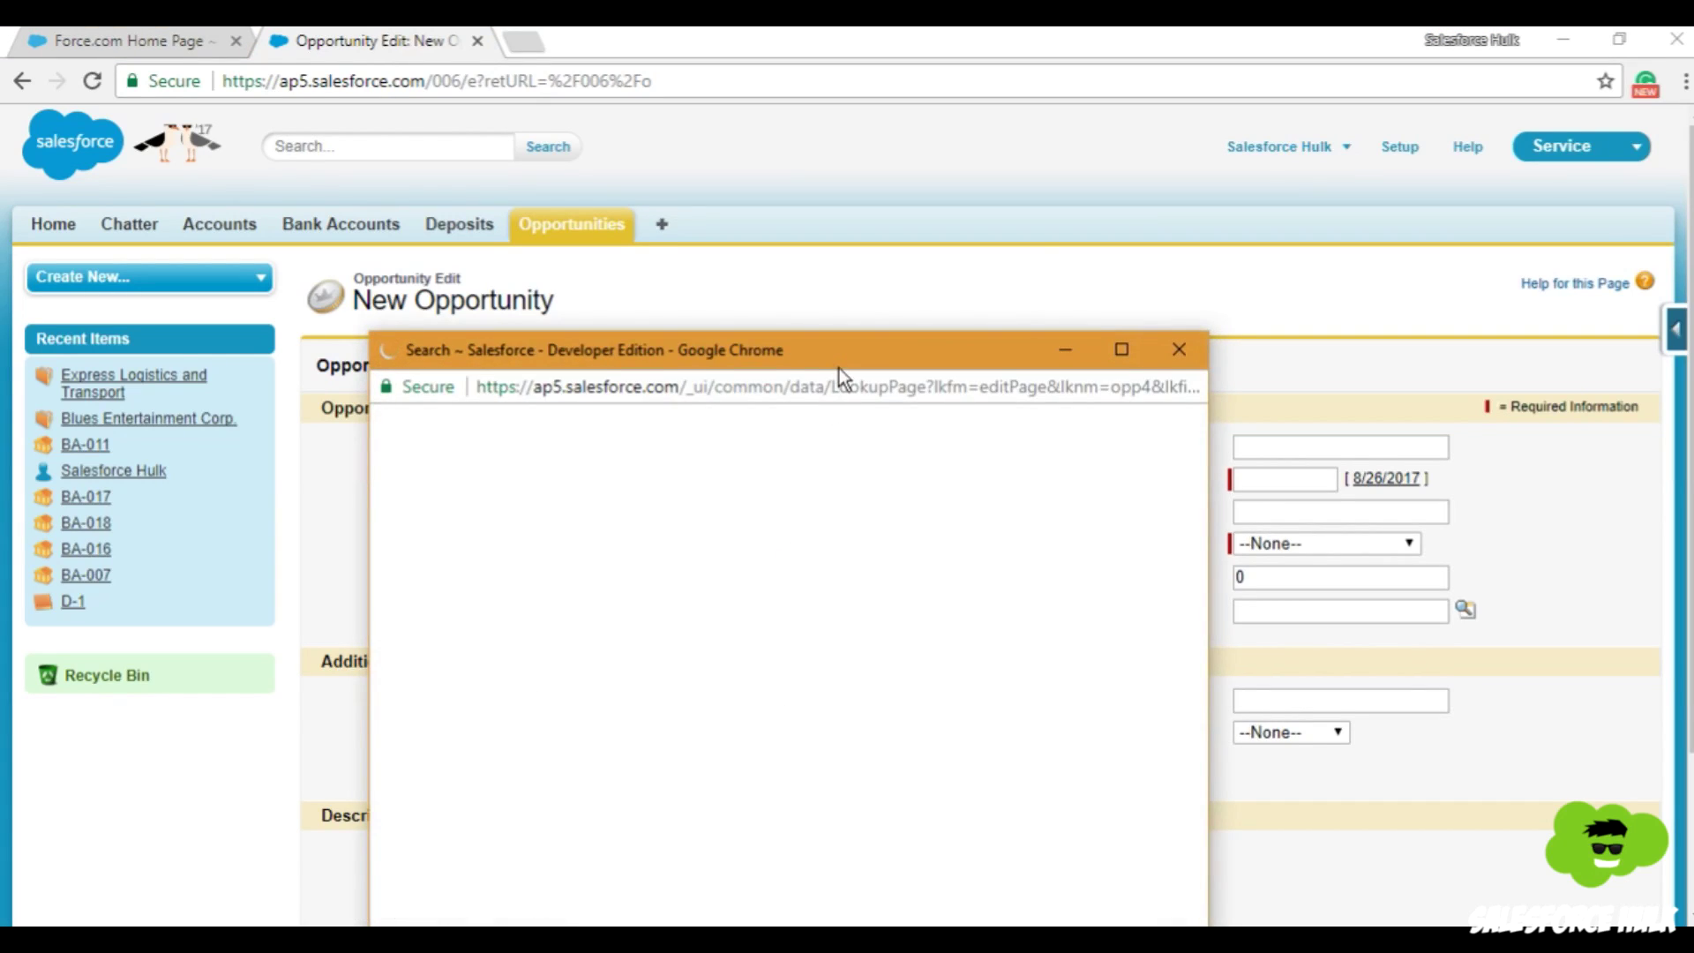
{"action": "left_click_drag", "start_coordinate": [839, 368], "coordinate": [803, 98]}
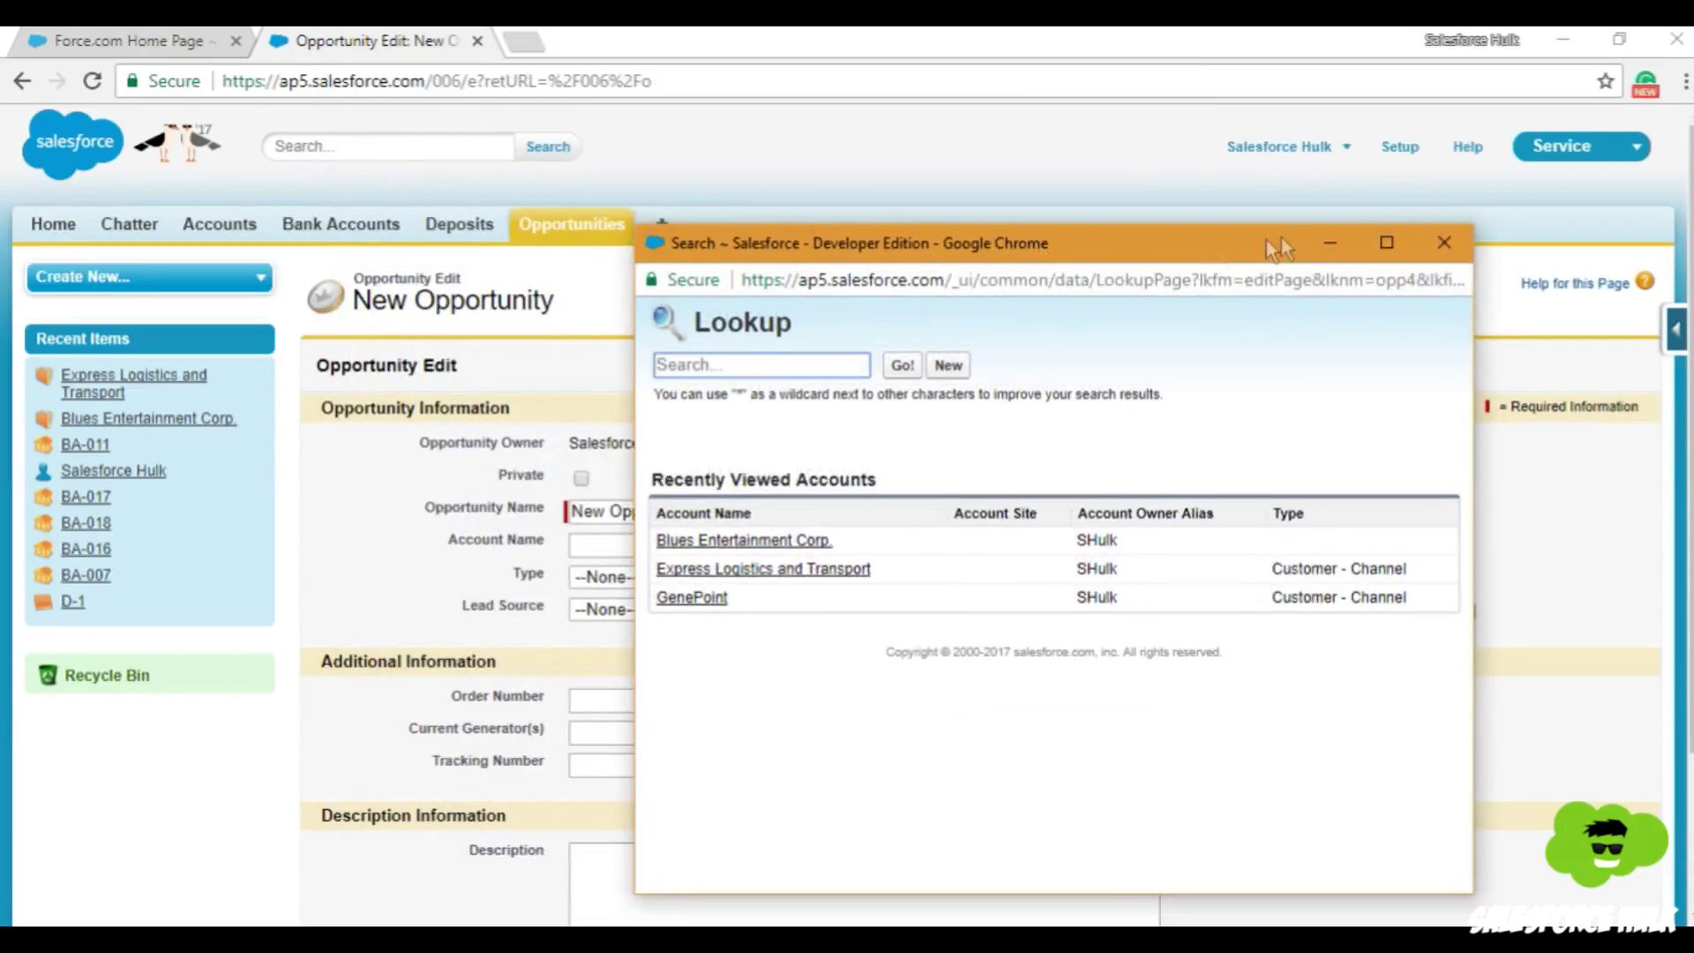
{"action": "left_click", "coordinate": [1433, 237]}
Open the All Accounts list view in a separate browser tab and review the full list of accounts
{"action": "left_click", "coordinate": [217, 226], "text": "ctrl"}
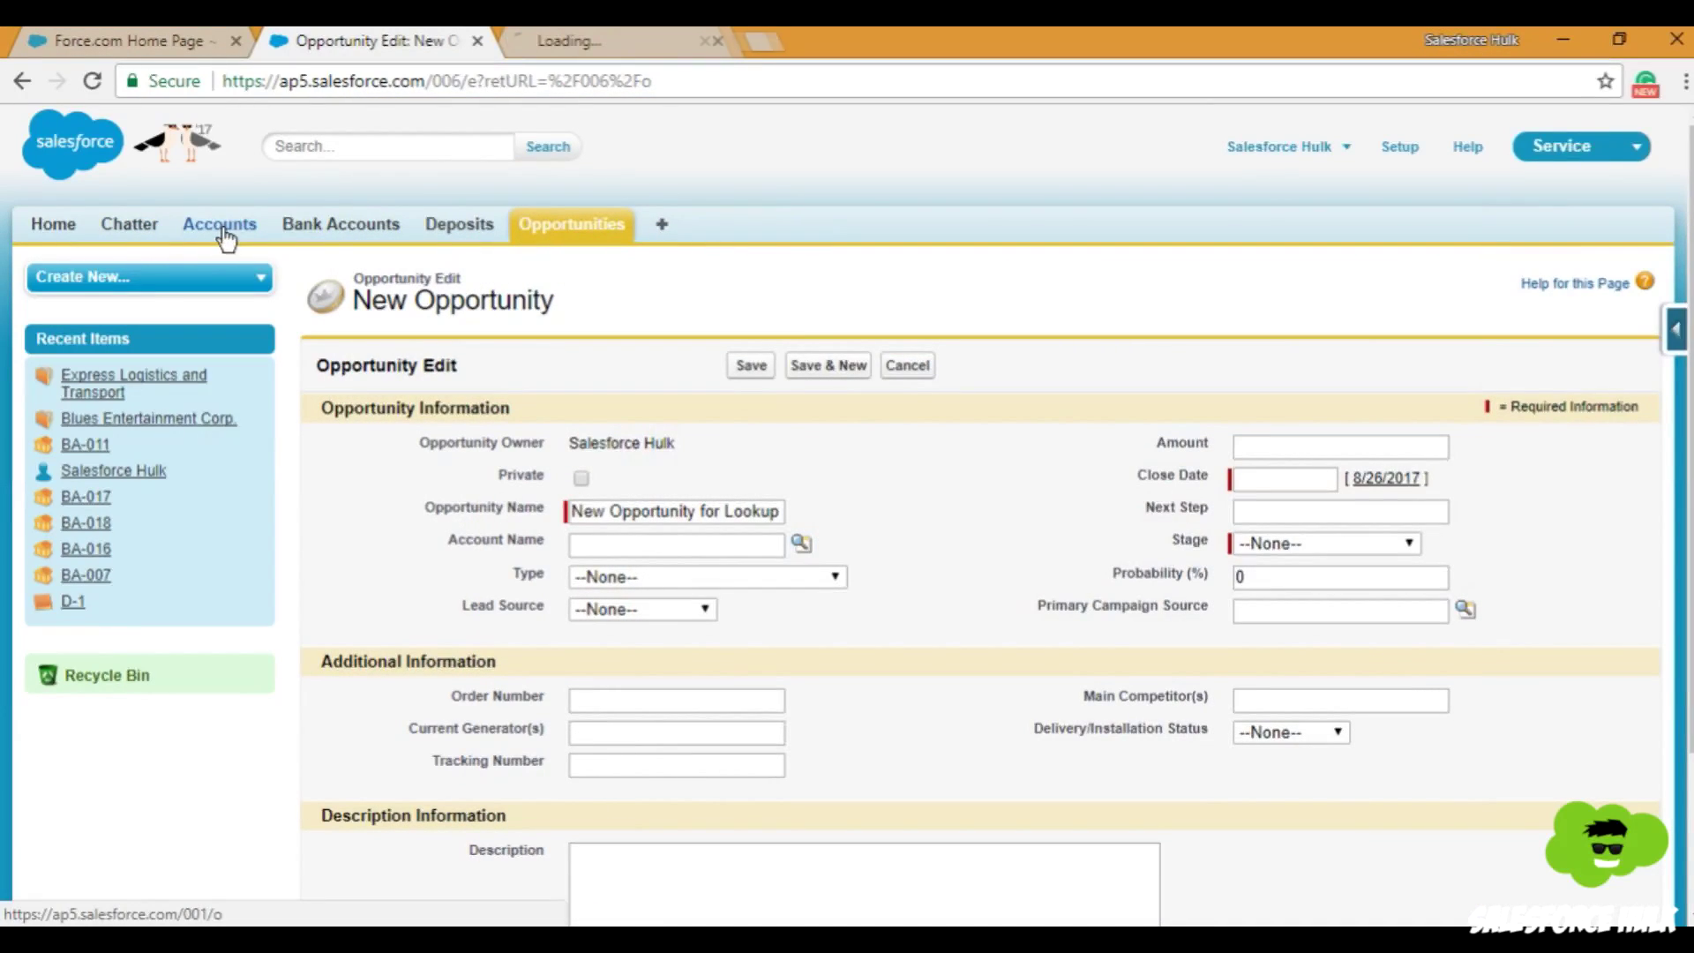
{"action": "key", "text": "ctrl+Tab"}
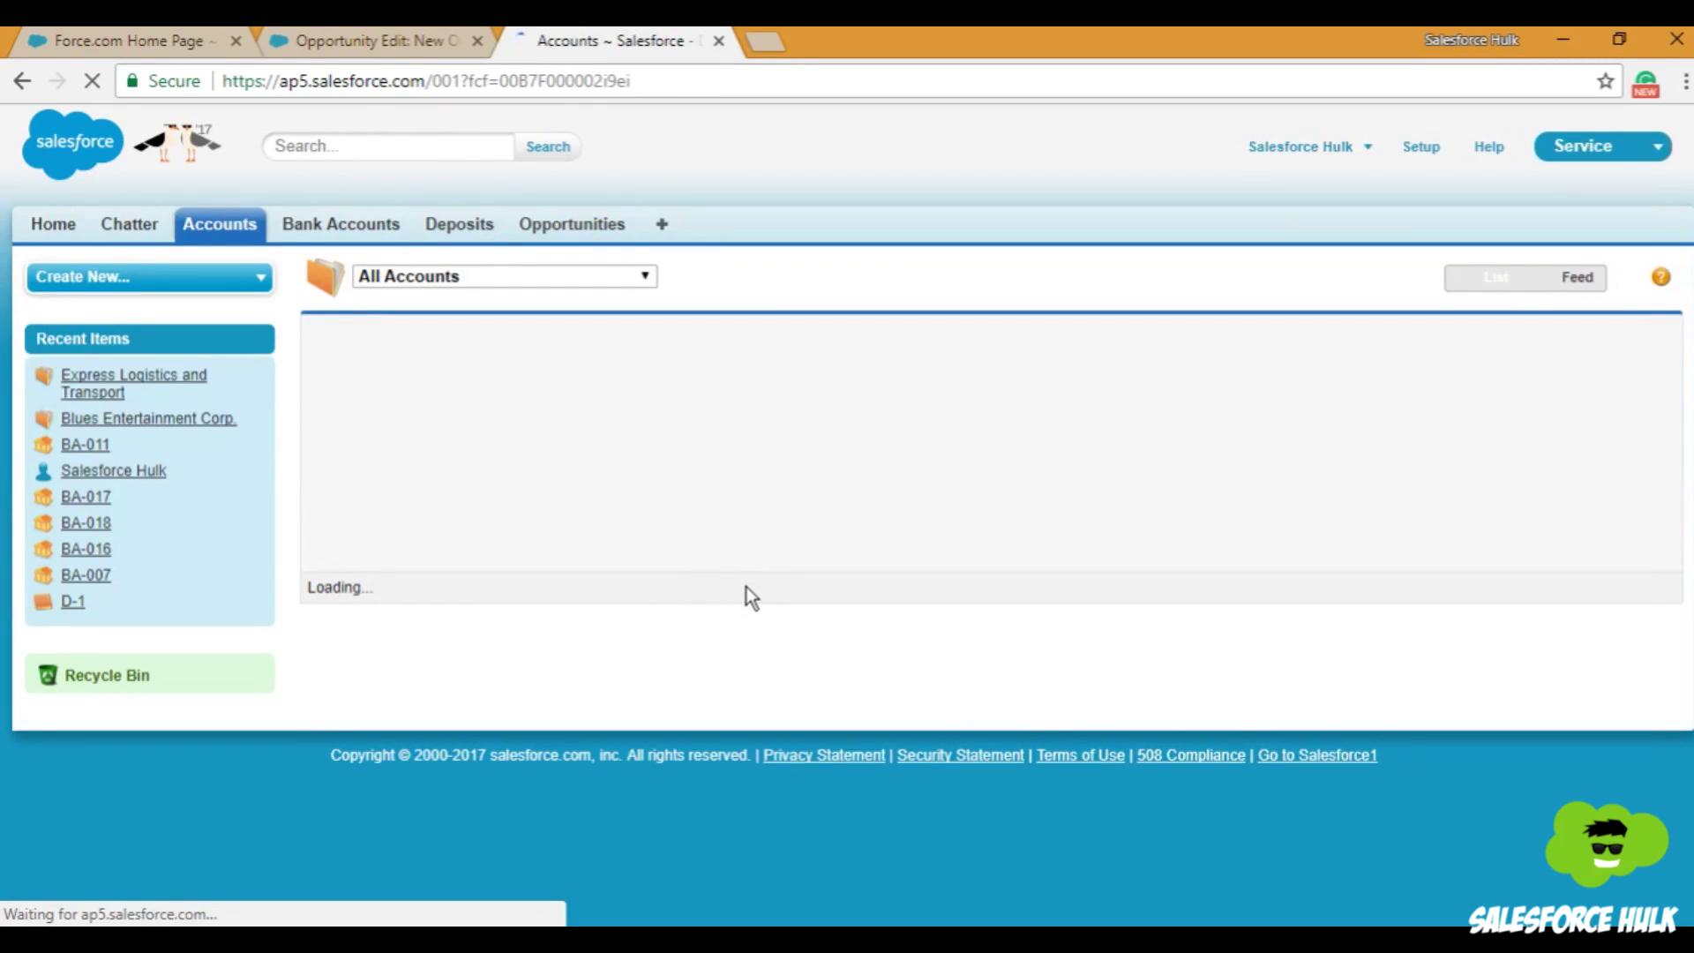
{"action": "scroll", "coordinate": [746, 586], "scroll_direction": "down", "scroll_amount": 1}
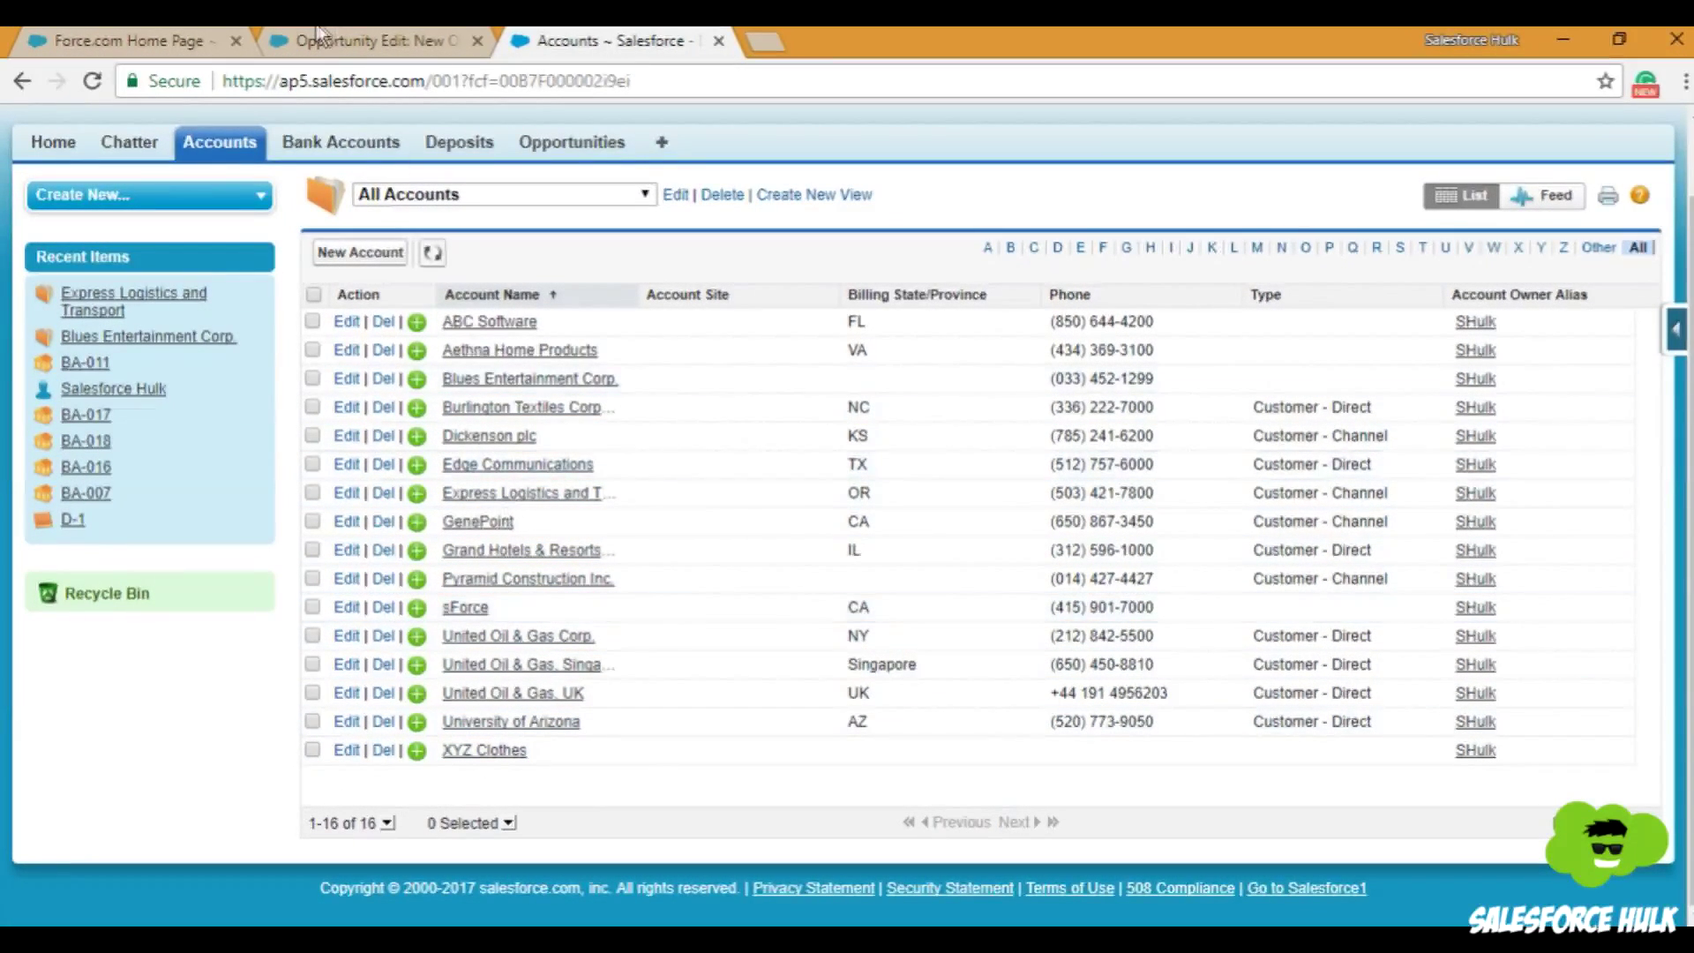
Return to the new opportunity and examine which recently viewed accounts its Account Name lookup offers
{"action": "left_click", "coordinate": [362, 40]}
{"action": "left_click", "coordinate": [801, 543]}
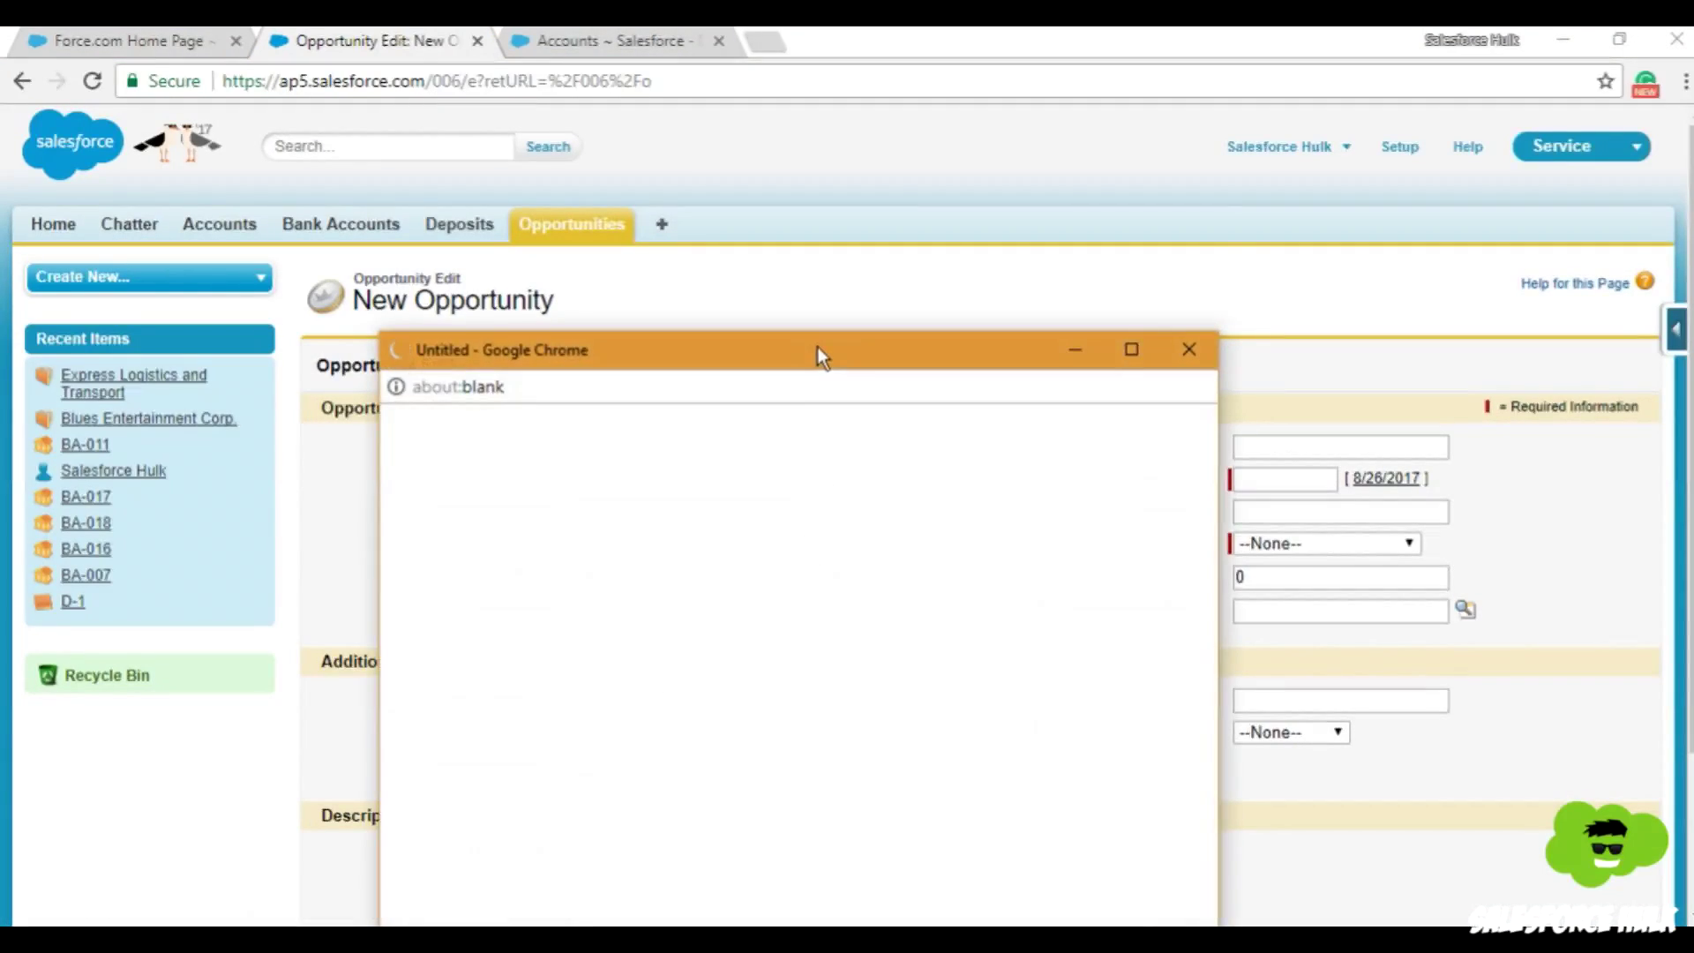
{"action": "left_click_drag", "start_coordinate": [818, 347], "coordinate": [814, 87]}
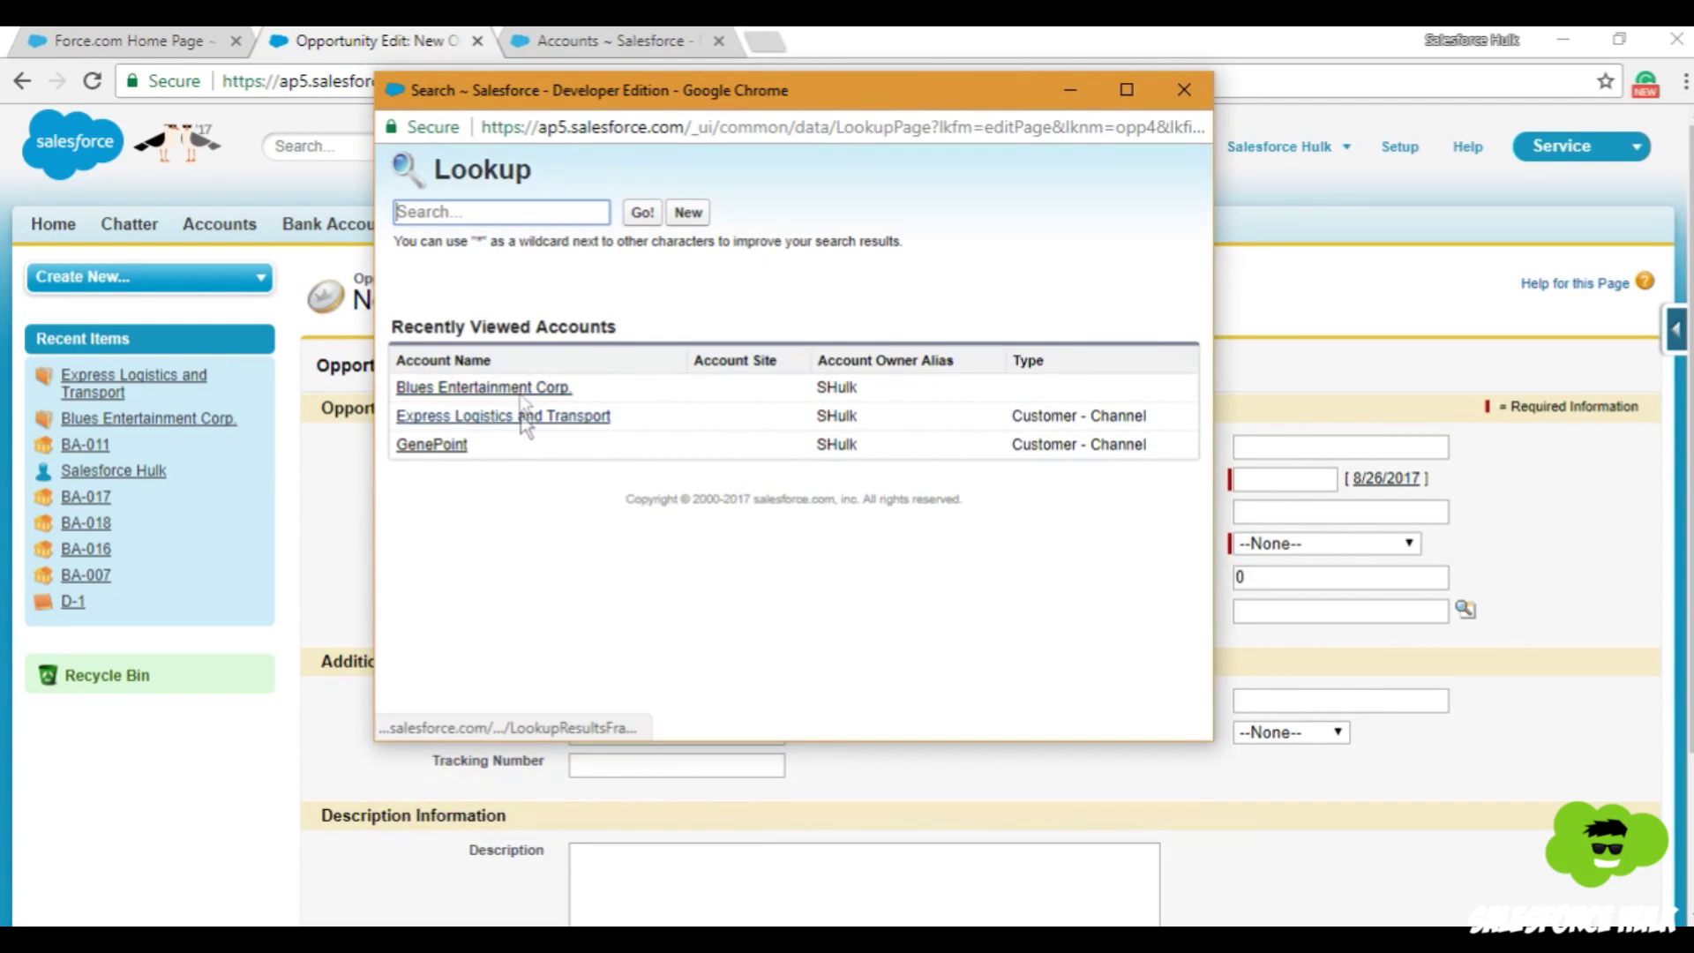
{"action": "left_click_drag", "start_coordinate": [701, 94], "coordinate": [717, 129]}
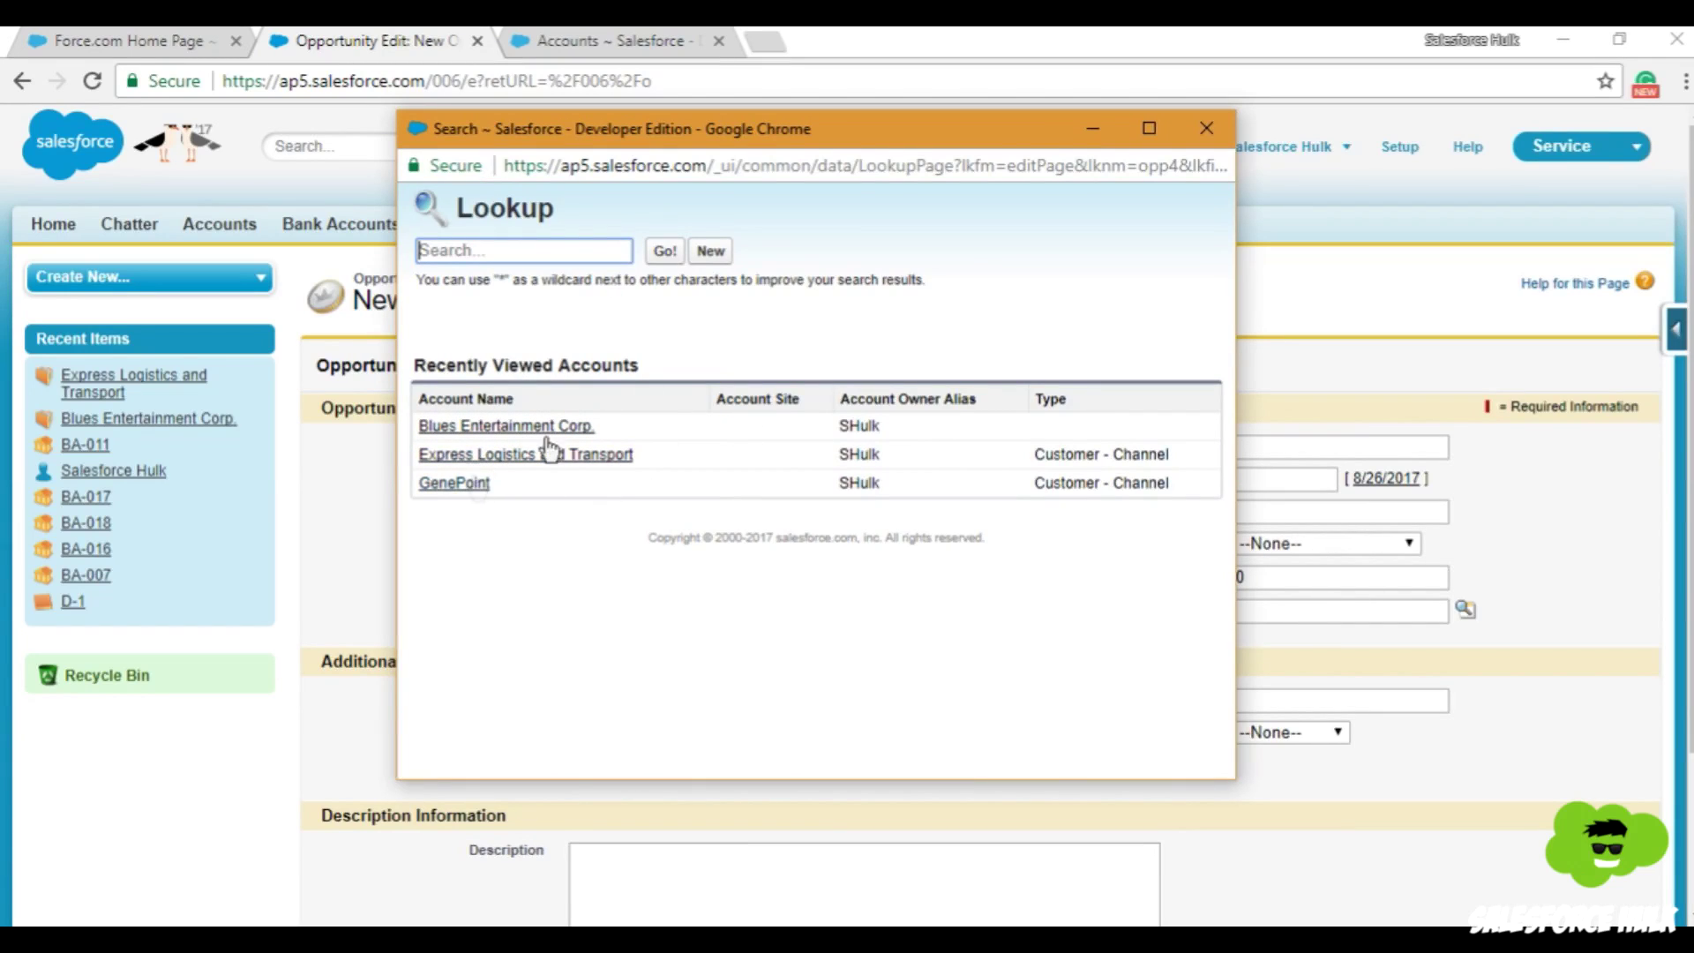
Open the Blues Entertainment Corp., GenePoint and Express Logistics and Transport accounts from the accounts list in separate browser tabs
{"action": "left_click", "coordinate": [549, 451]}
{"action": "key", "text": "ctrl+Tab"}
{"action": "middle_click", "coordinate": [552, 381]}
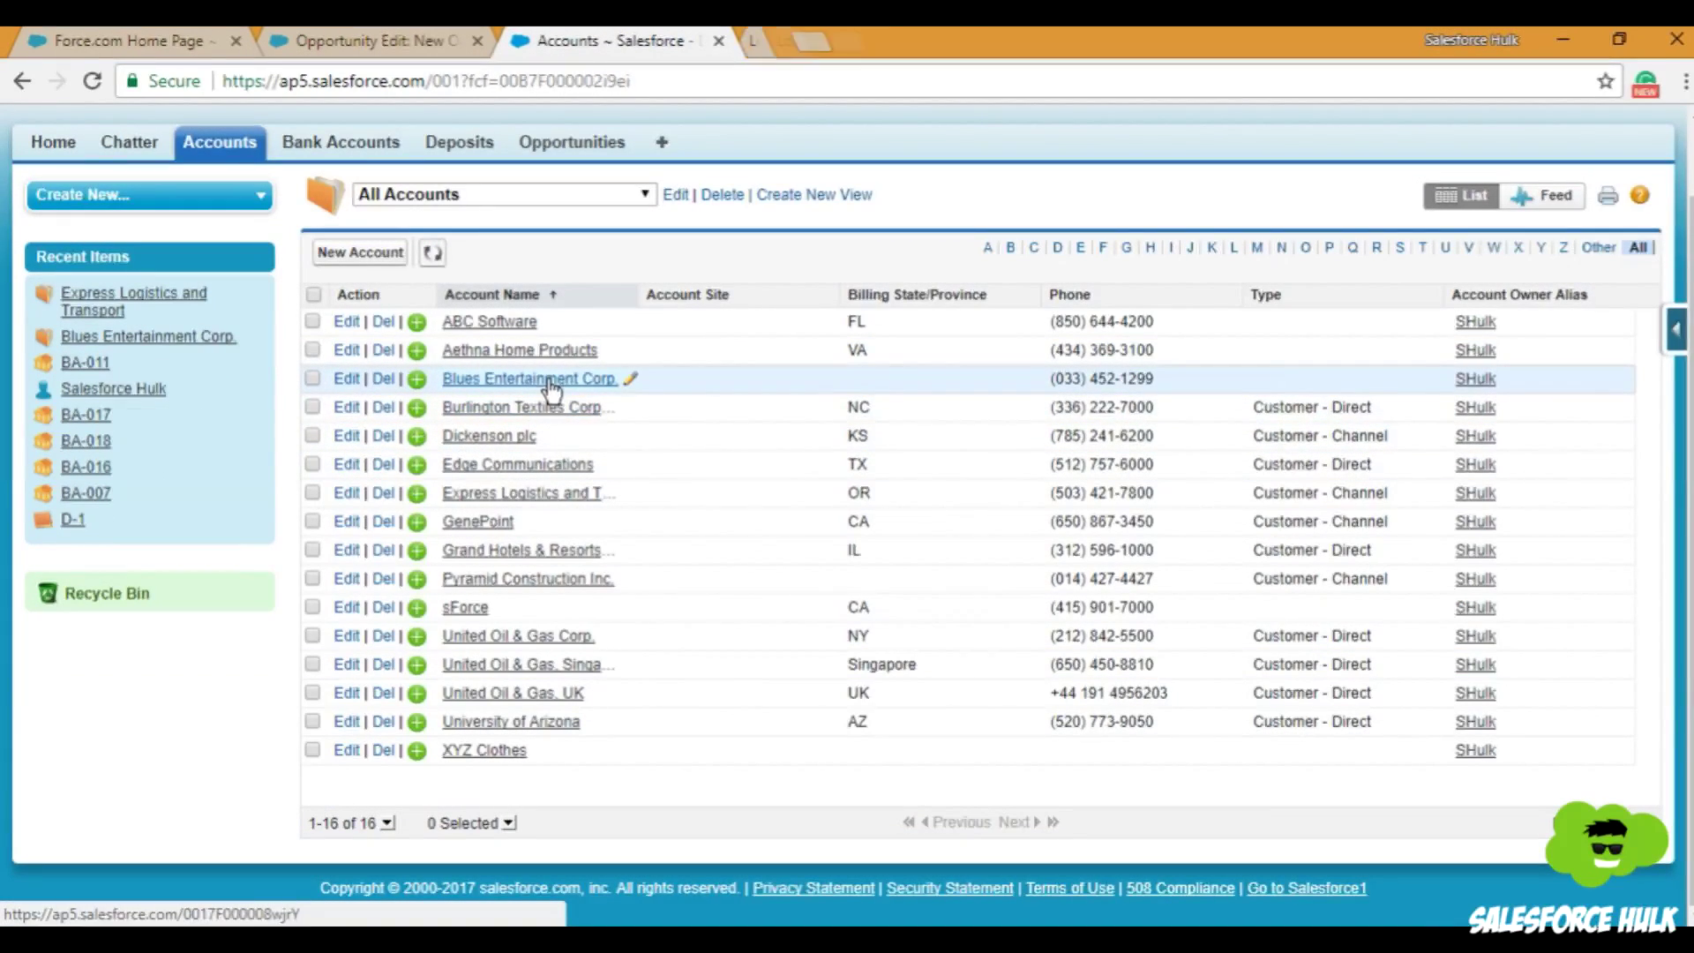
{"action": "middle_click", "coordinate": [520, 499]}
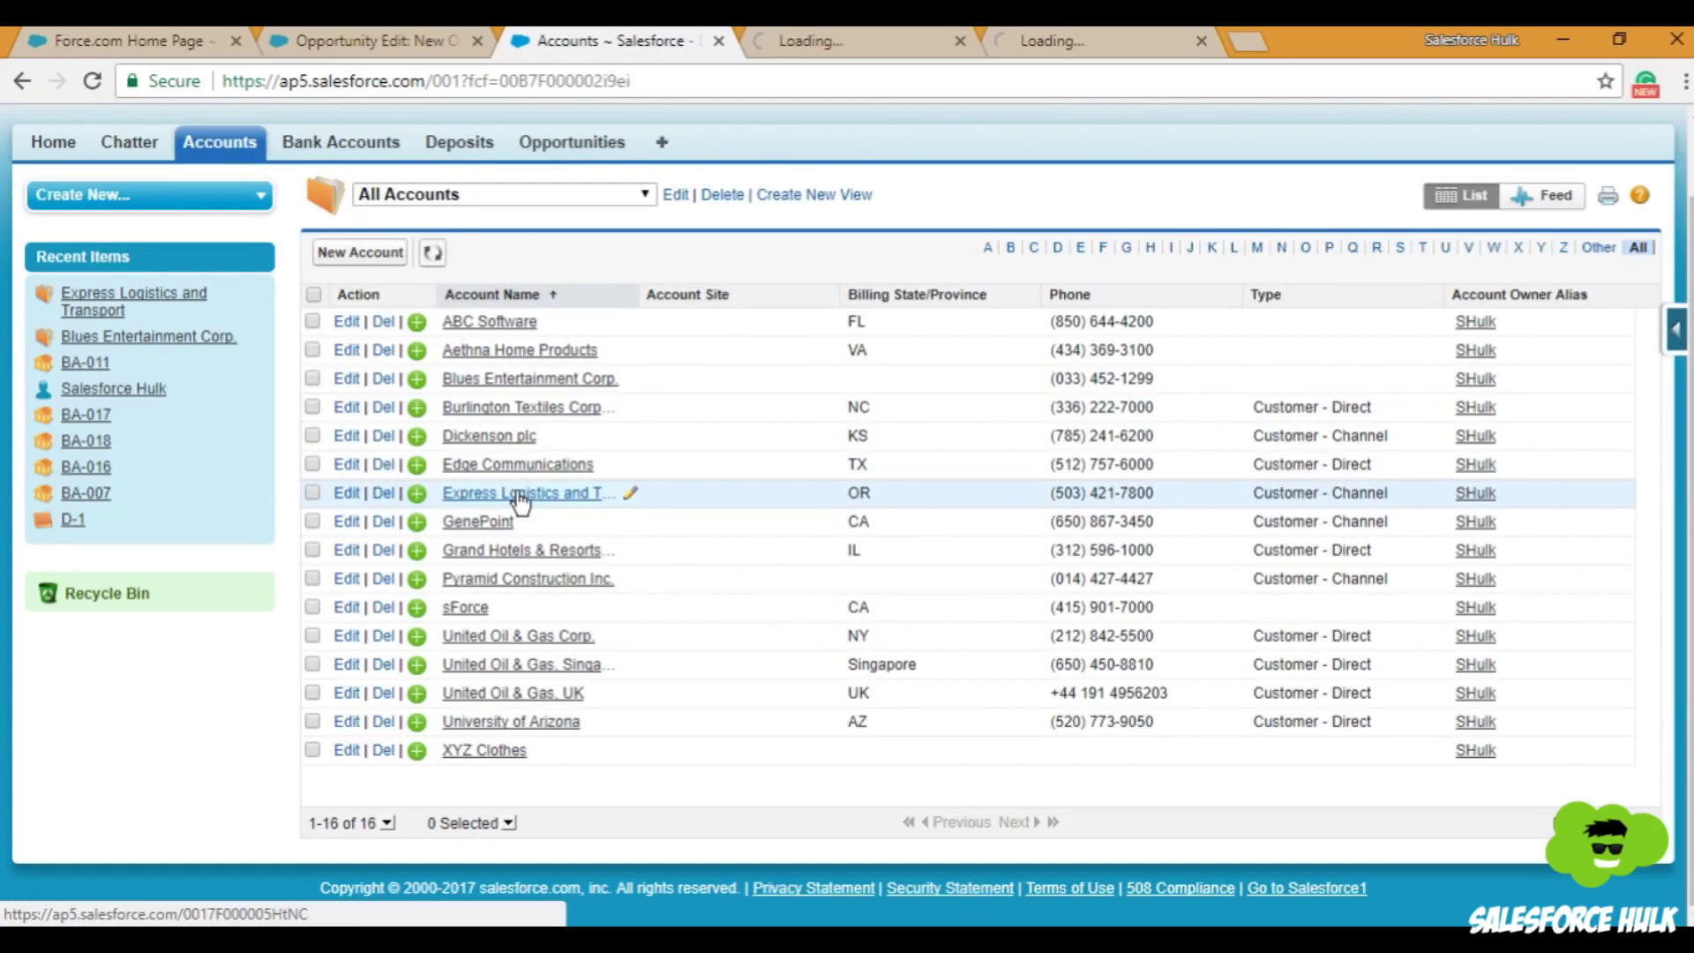
{"action": "left_click", "coordinate": [839, 35]}
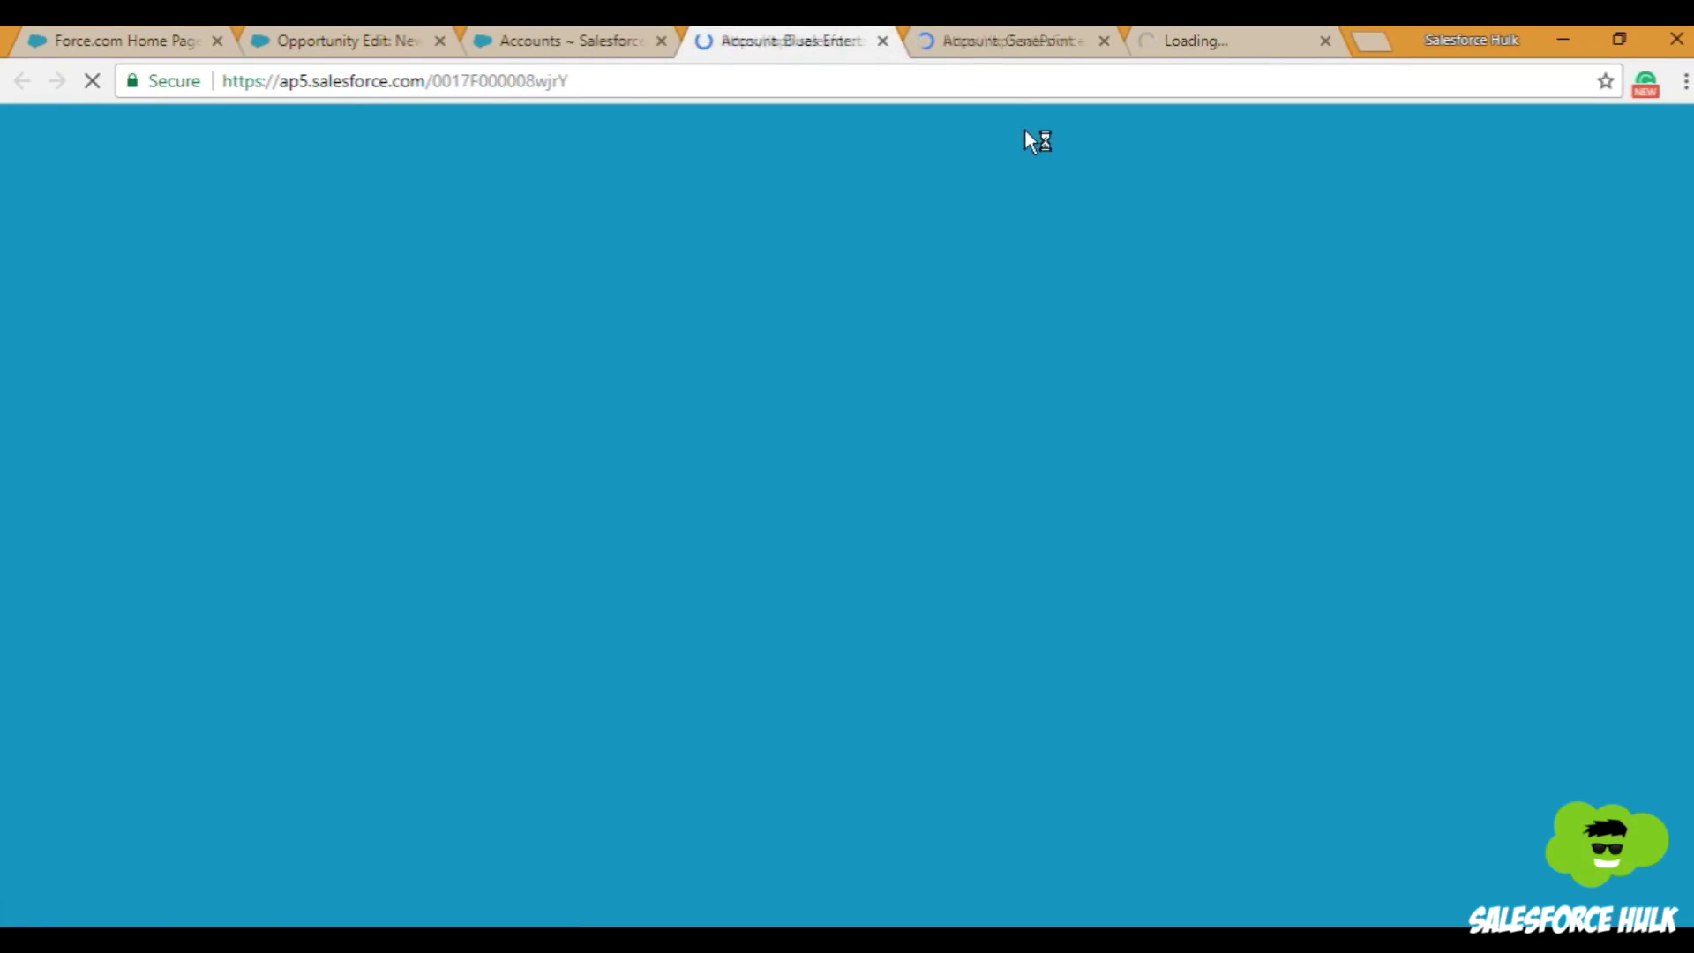
{"action": "left_click", "coordinate": [992, 27]}
{"action": "left_click", "coordinate": [1156, 35]}
{"action": "left_click", "coordinate": [803, 30]}
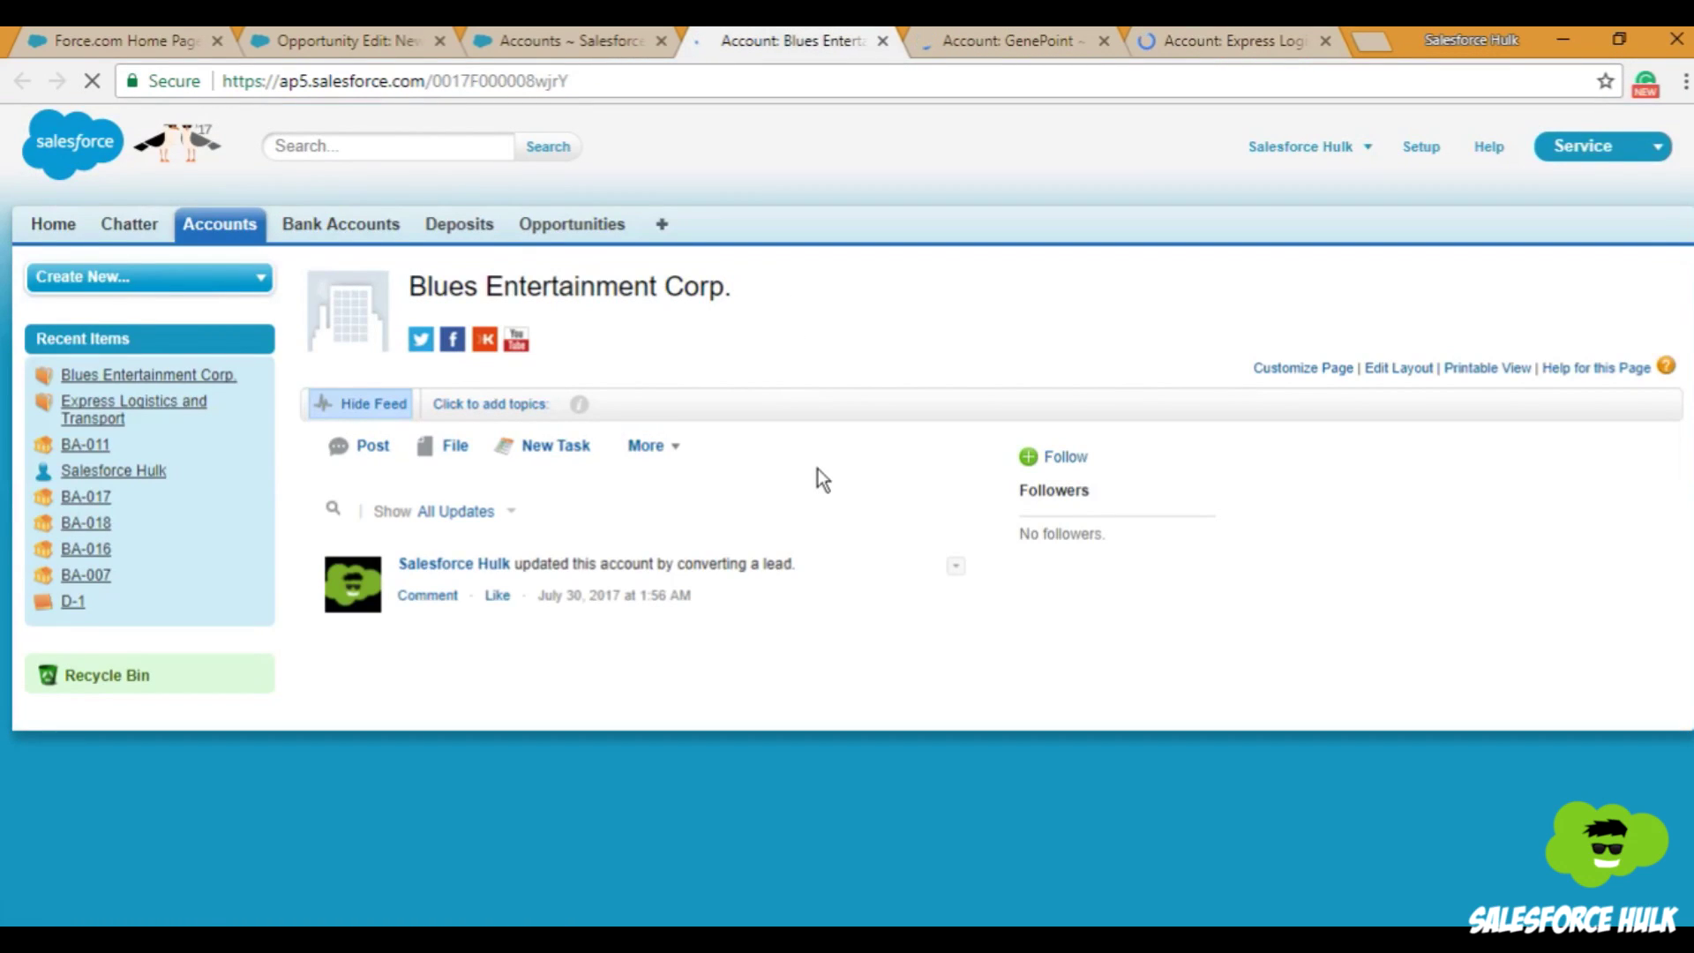
Check the Active field on the Blues Entertainment Corp., GenePoint and Express Logistics and Transport account records
{"action": "scroll", "coordinate": [818, 469], "scroll_direction": "down", "scroll_amount": 5}
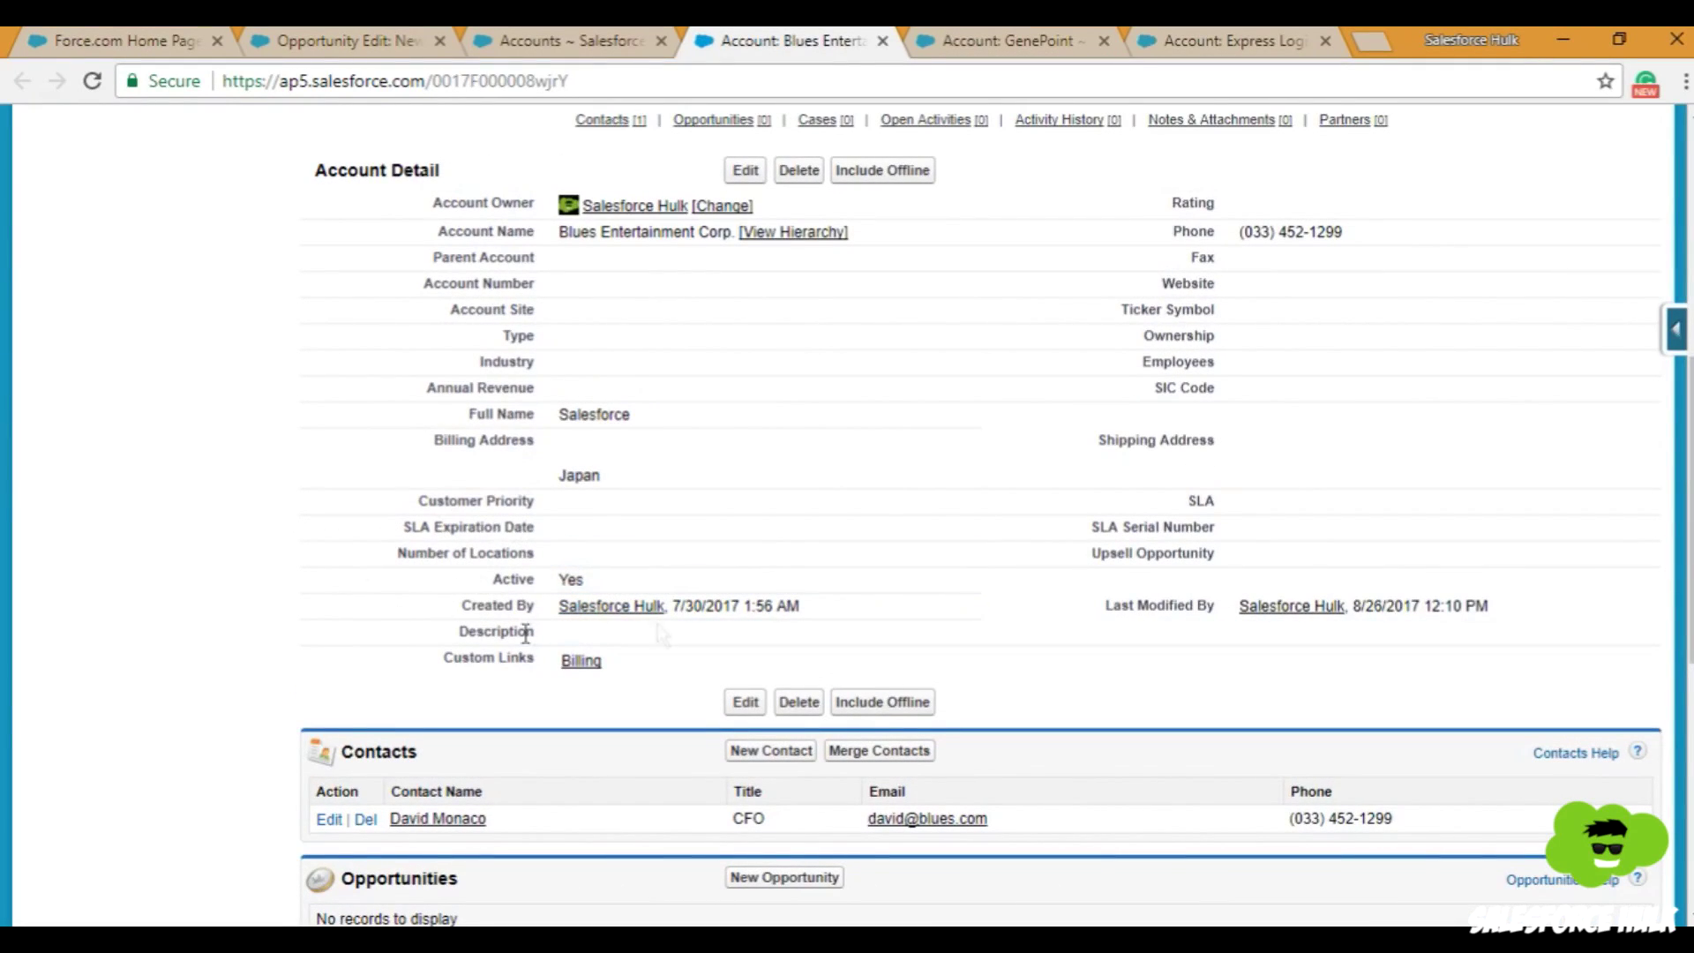
{"action": "left_click", "coordinate": [586, 587]}
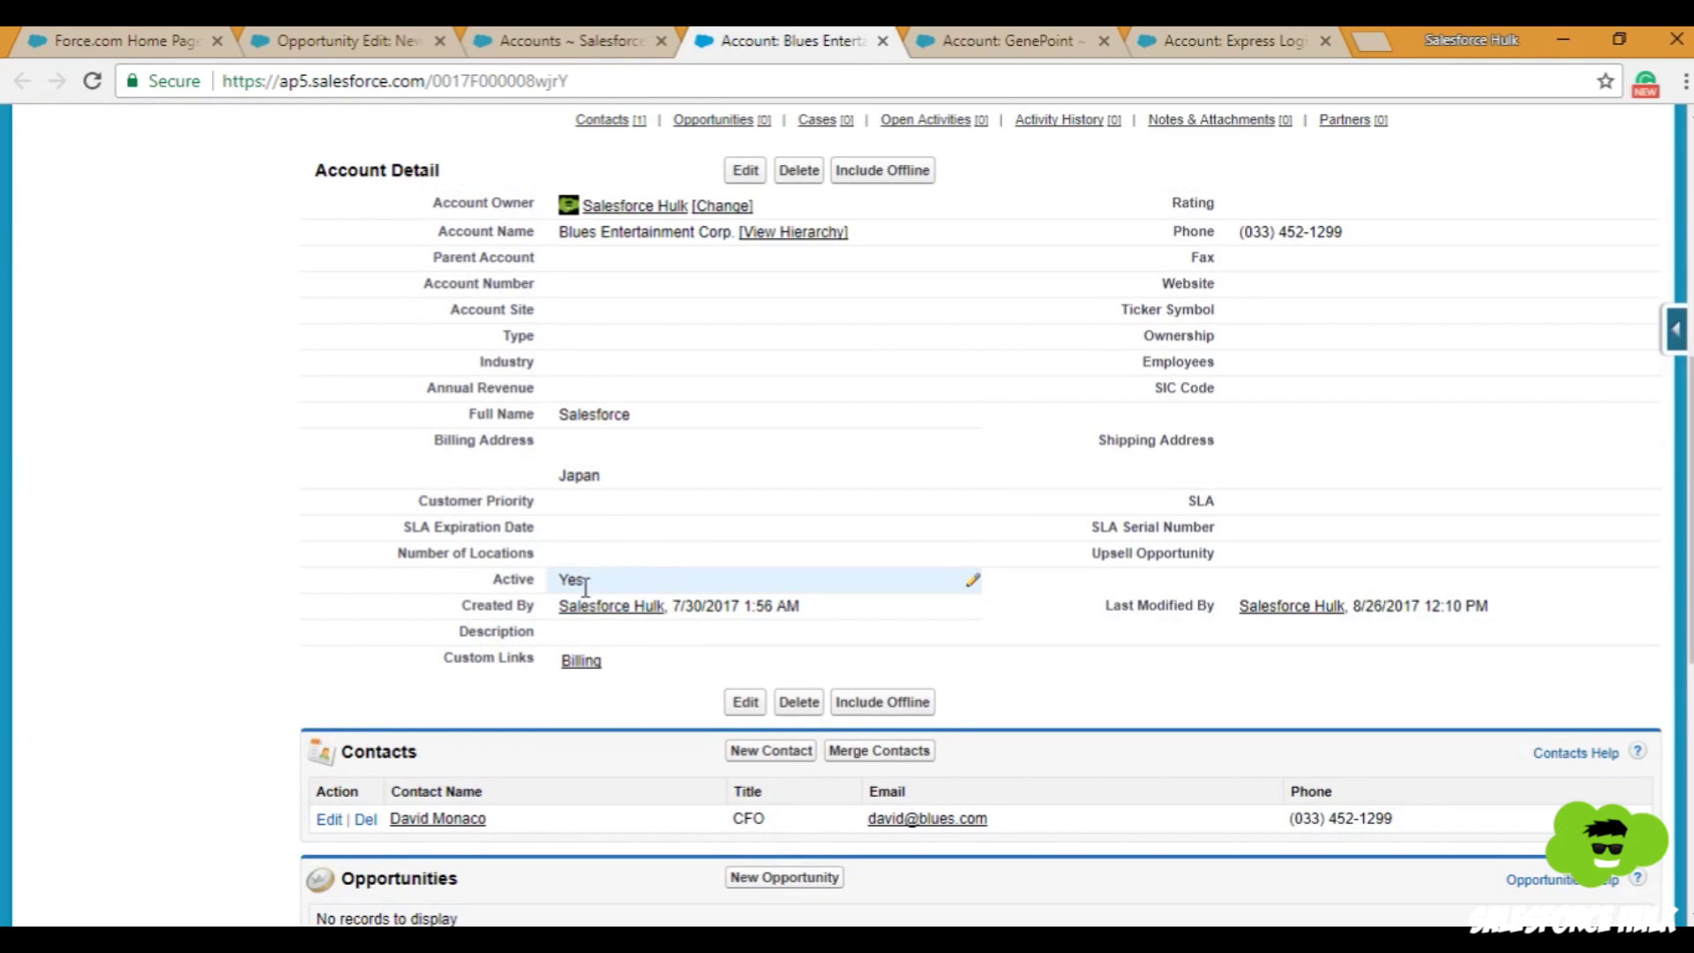
{"action": "left_click", "coordinate": [950, 40]}
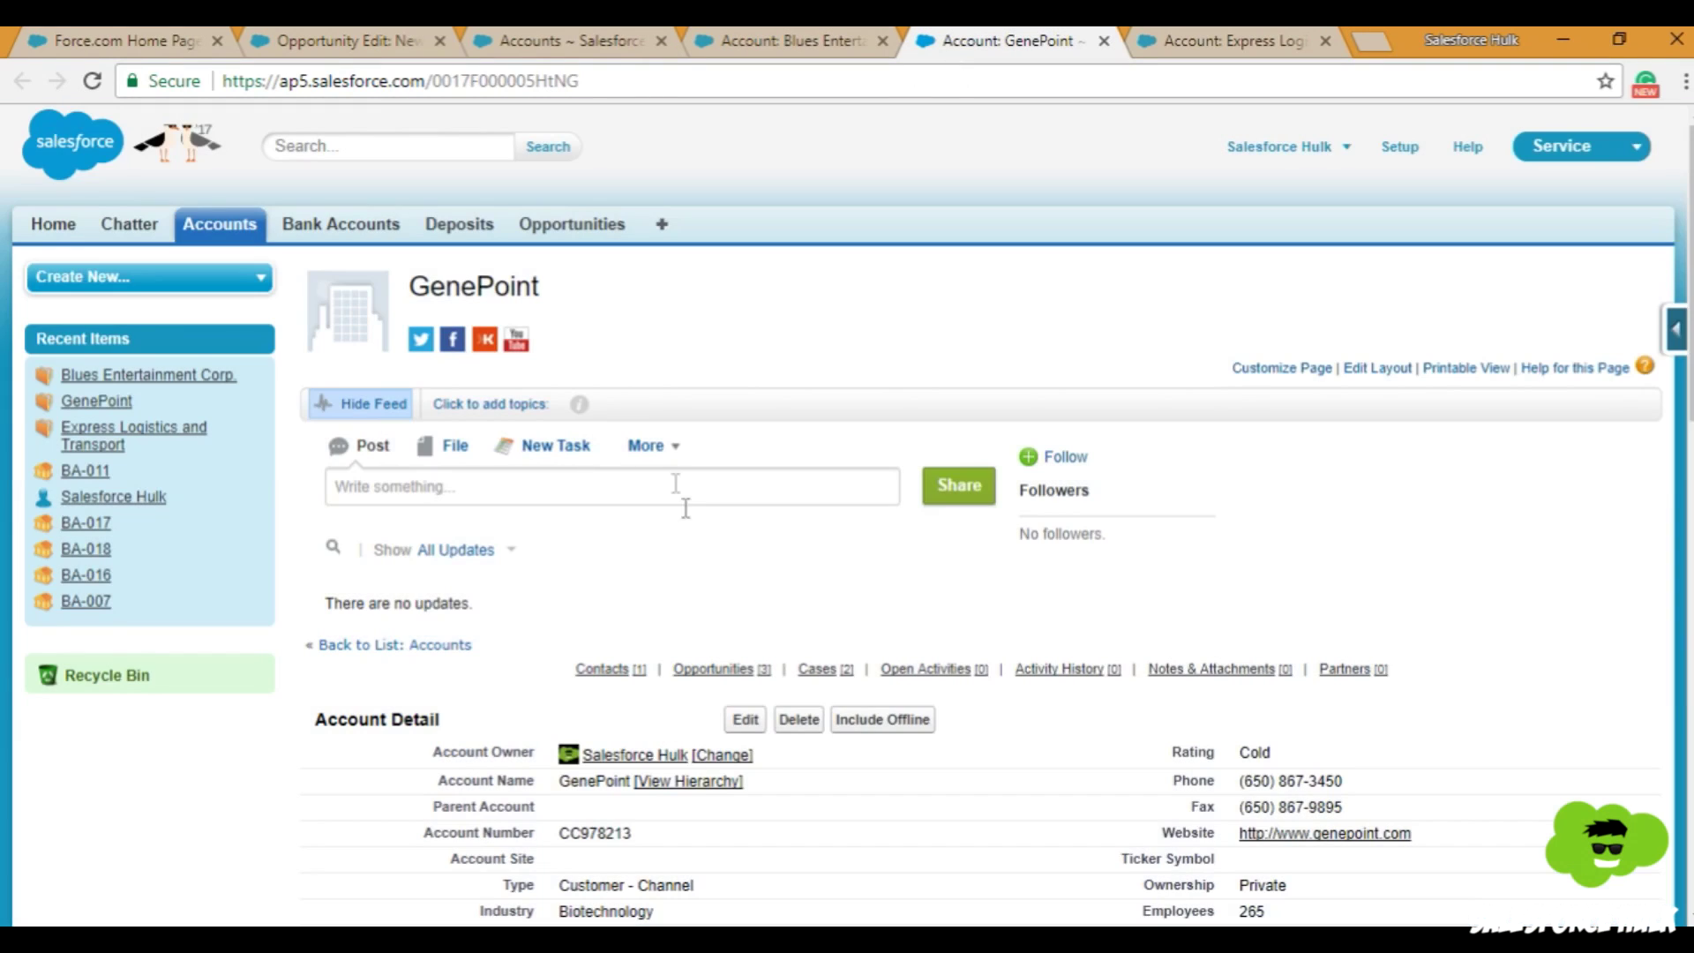
{"action": "scroll", "coordinate": [688, 574], "scroll_direction": "down", "scroll_amount": 5}
{"action": "left_click", "coordinate": [604, 657]}
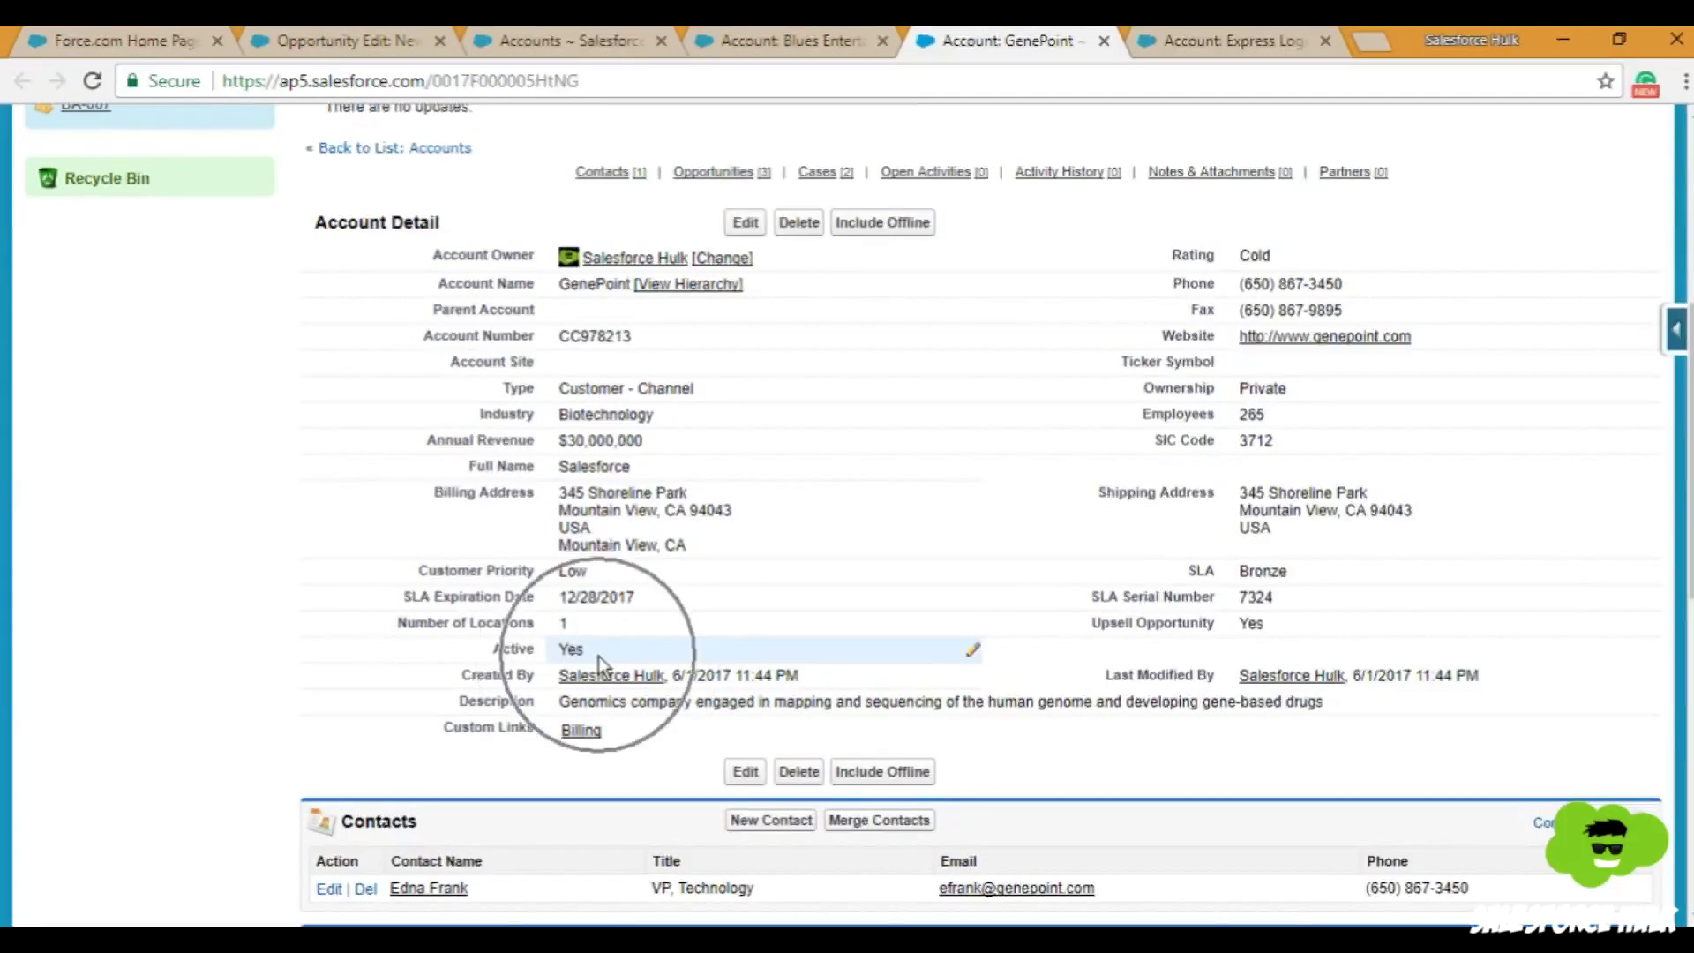
{"action": "key", "text": "ctrl+Tab"}
{"action": "scroll", "coordinate": [650, 754], "scroll_direction": "down", "scroll_amount": 5}
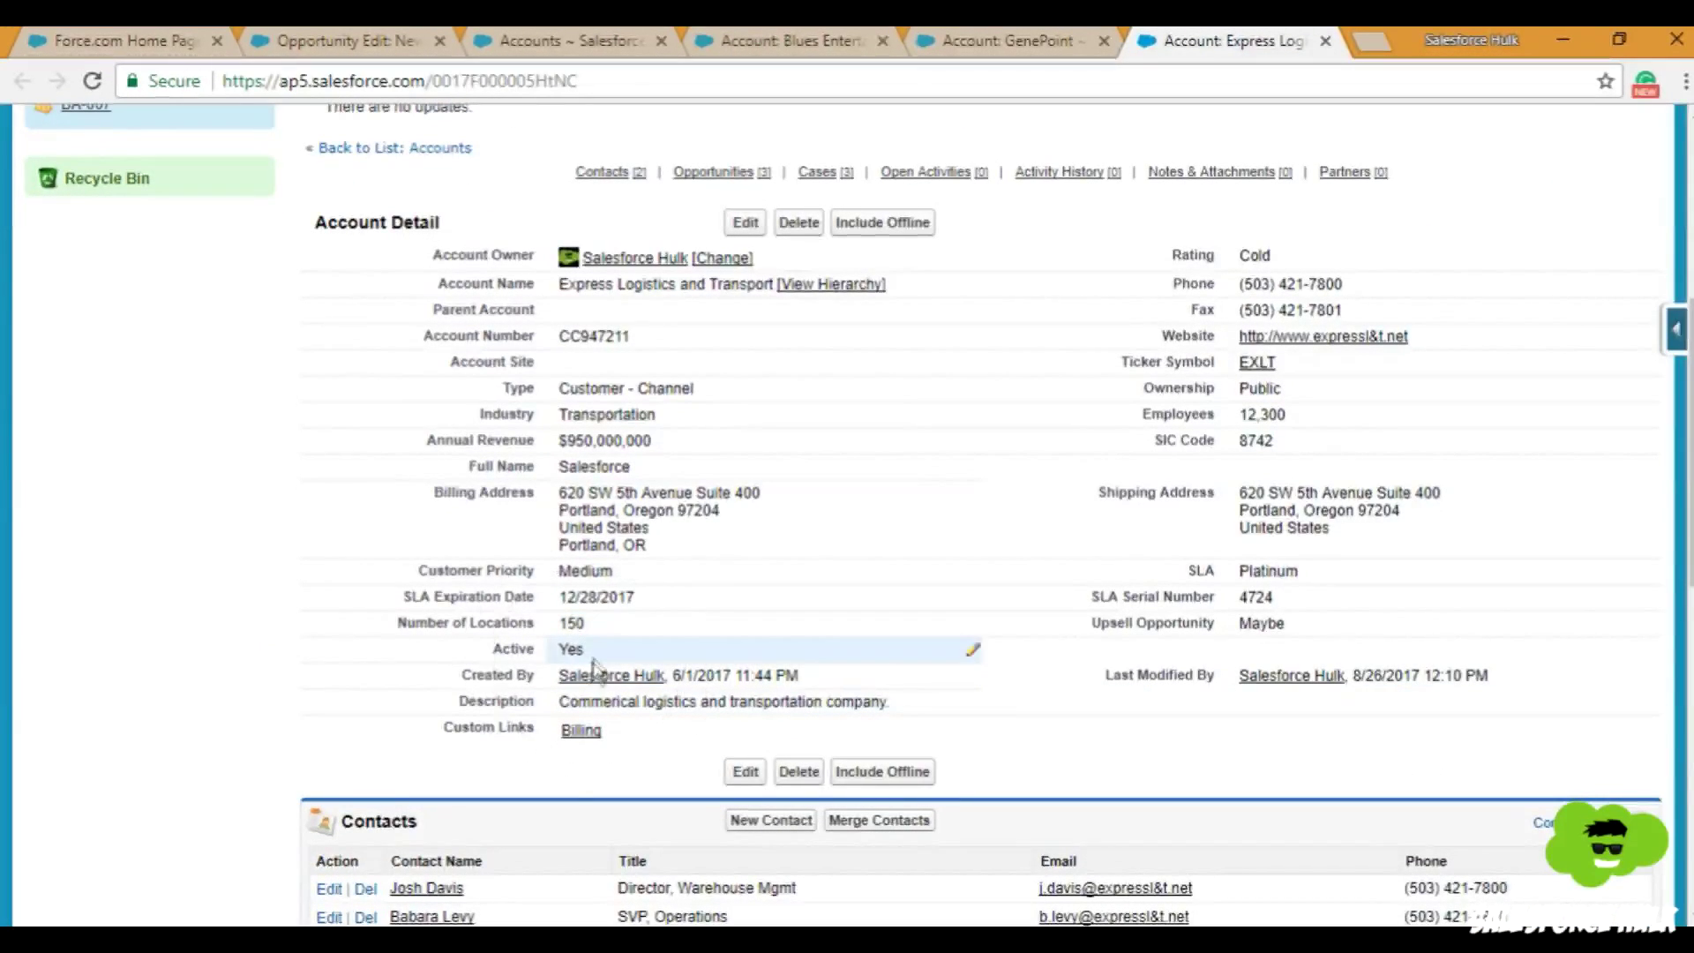
Open the Pyramid Construction Inc. account from the accounts list in its own tab, check its Active field and close it
{"action": "left_click", "coordinate": [558, 40]}
{"action": "middle_click", "coordinate": [501, 581]}
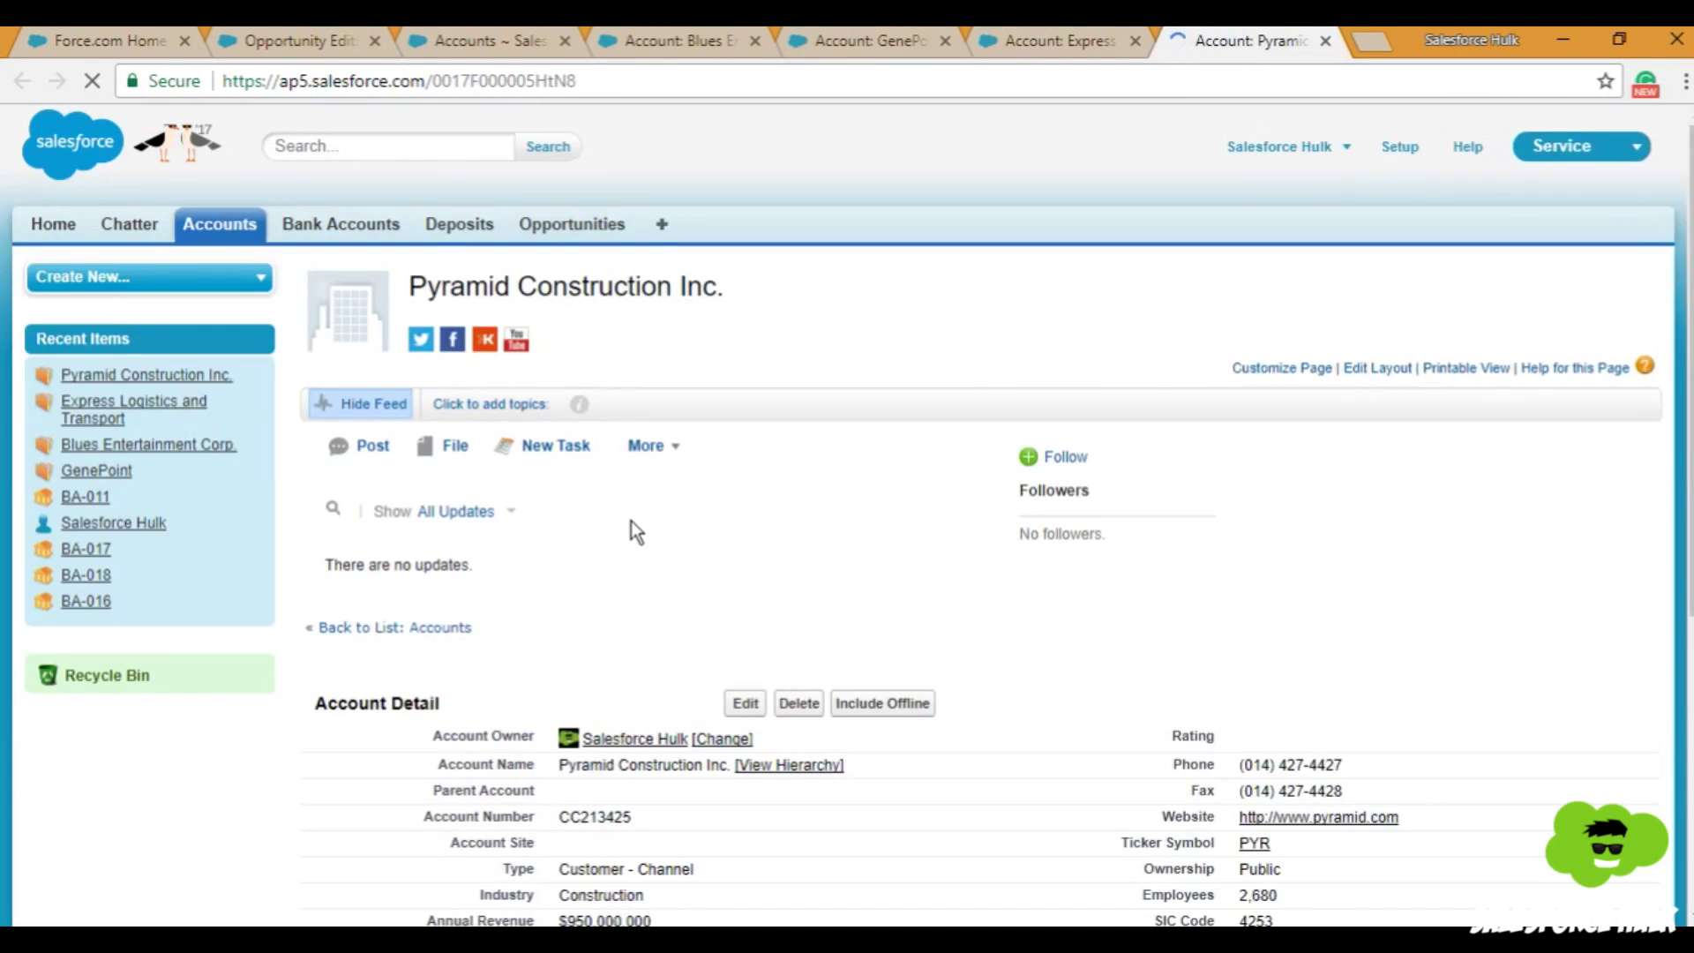
{"action": "scroll", "coordinate": [631, 521], "scroll_direction": "down", "scroll_amount": 10}
{"action": "scroll", "coordinate": [569, 510], "scroll_direction": "up", "scroll_amount": 2}
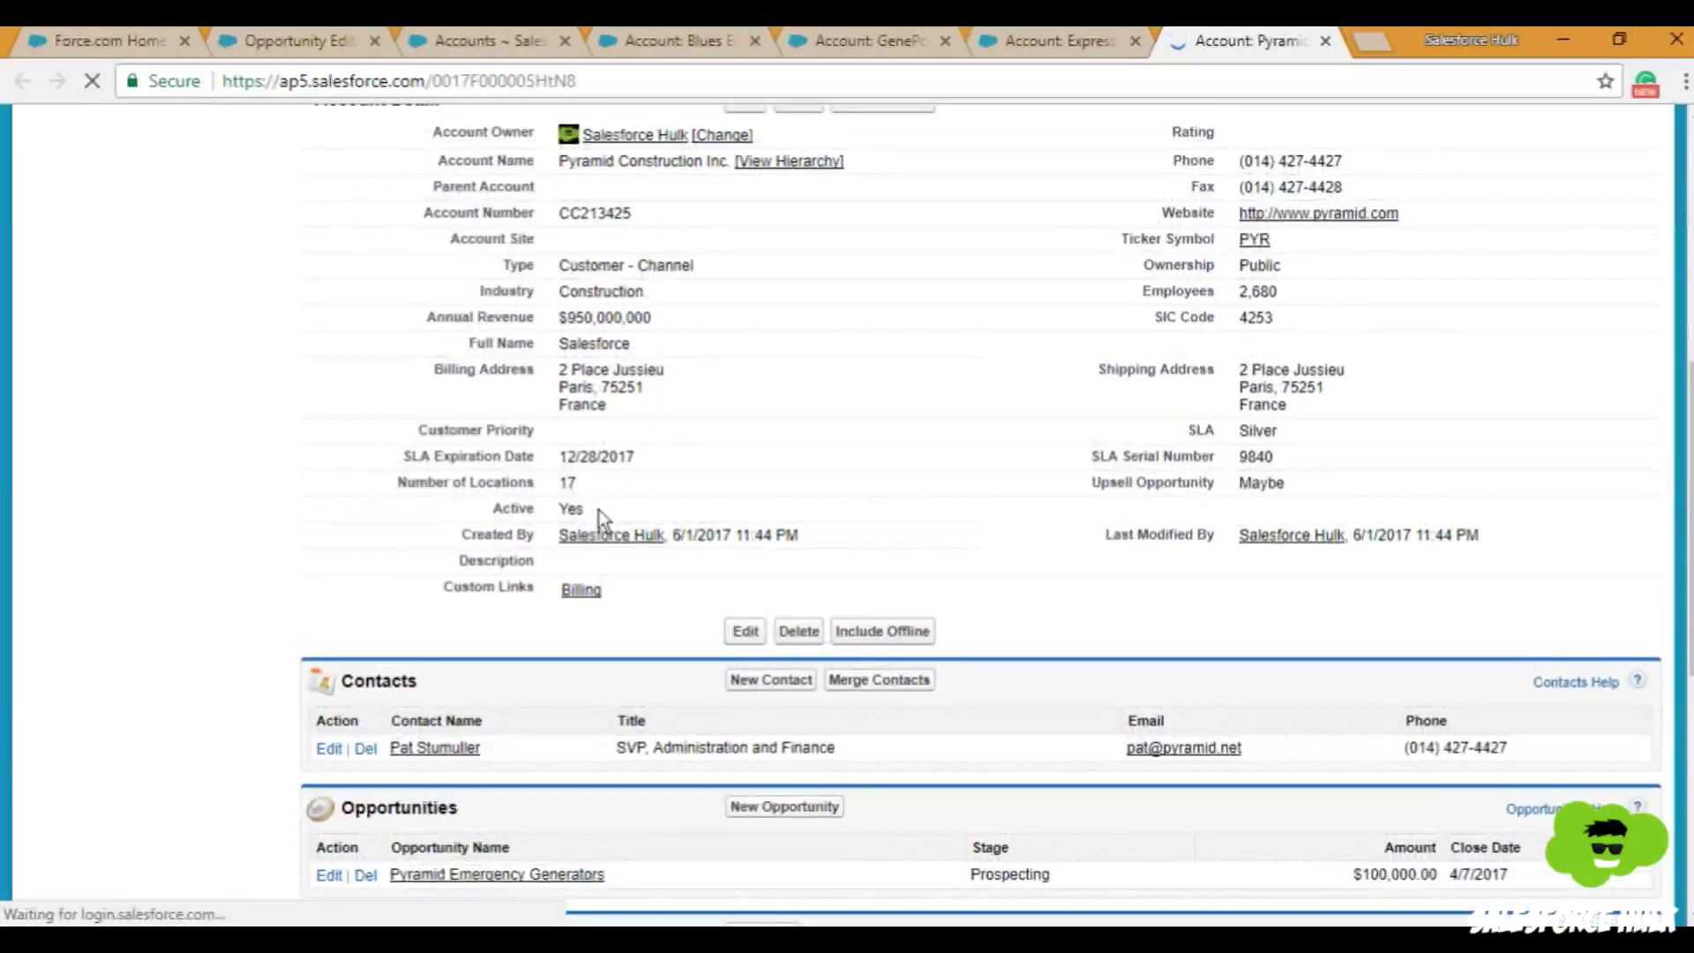
{"action": "scroll", "coordinate": [600, 510], "scroll_direction": "up", "scroll_amount": 4}
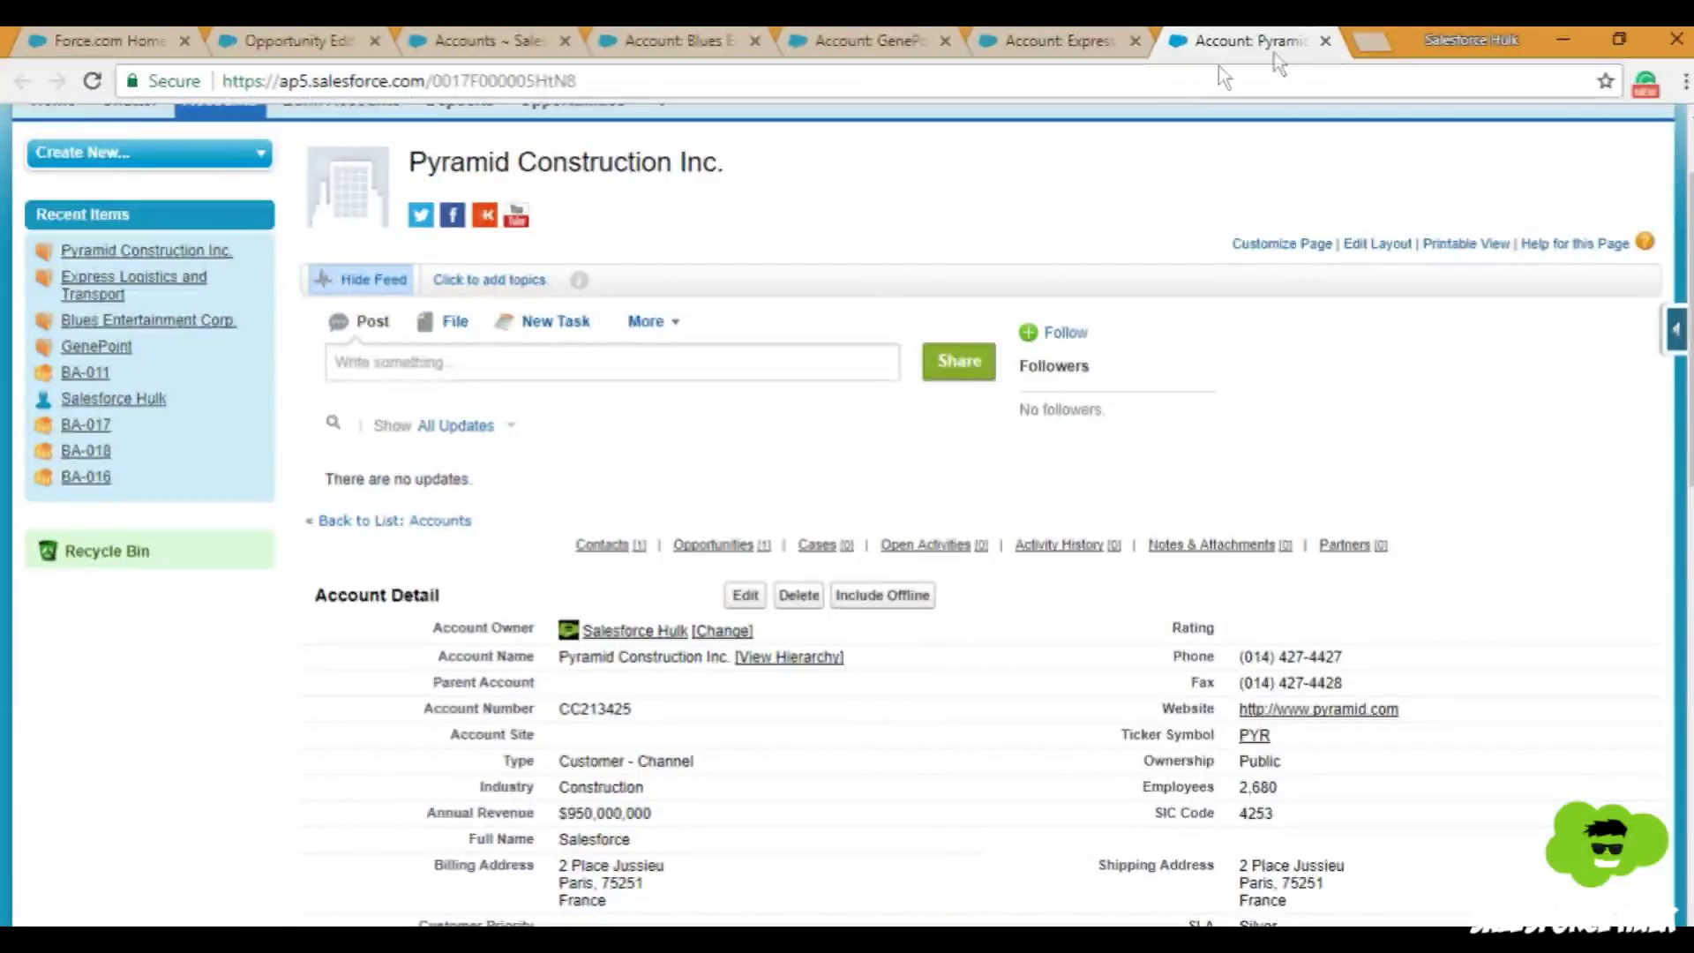
{"action": "left_click", "coordinate": [1326, 41]}
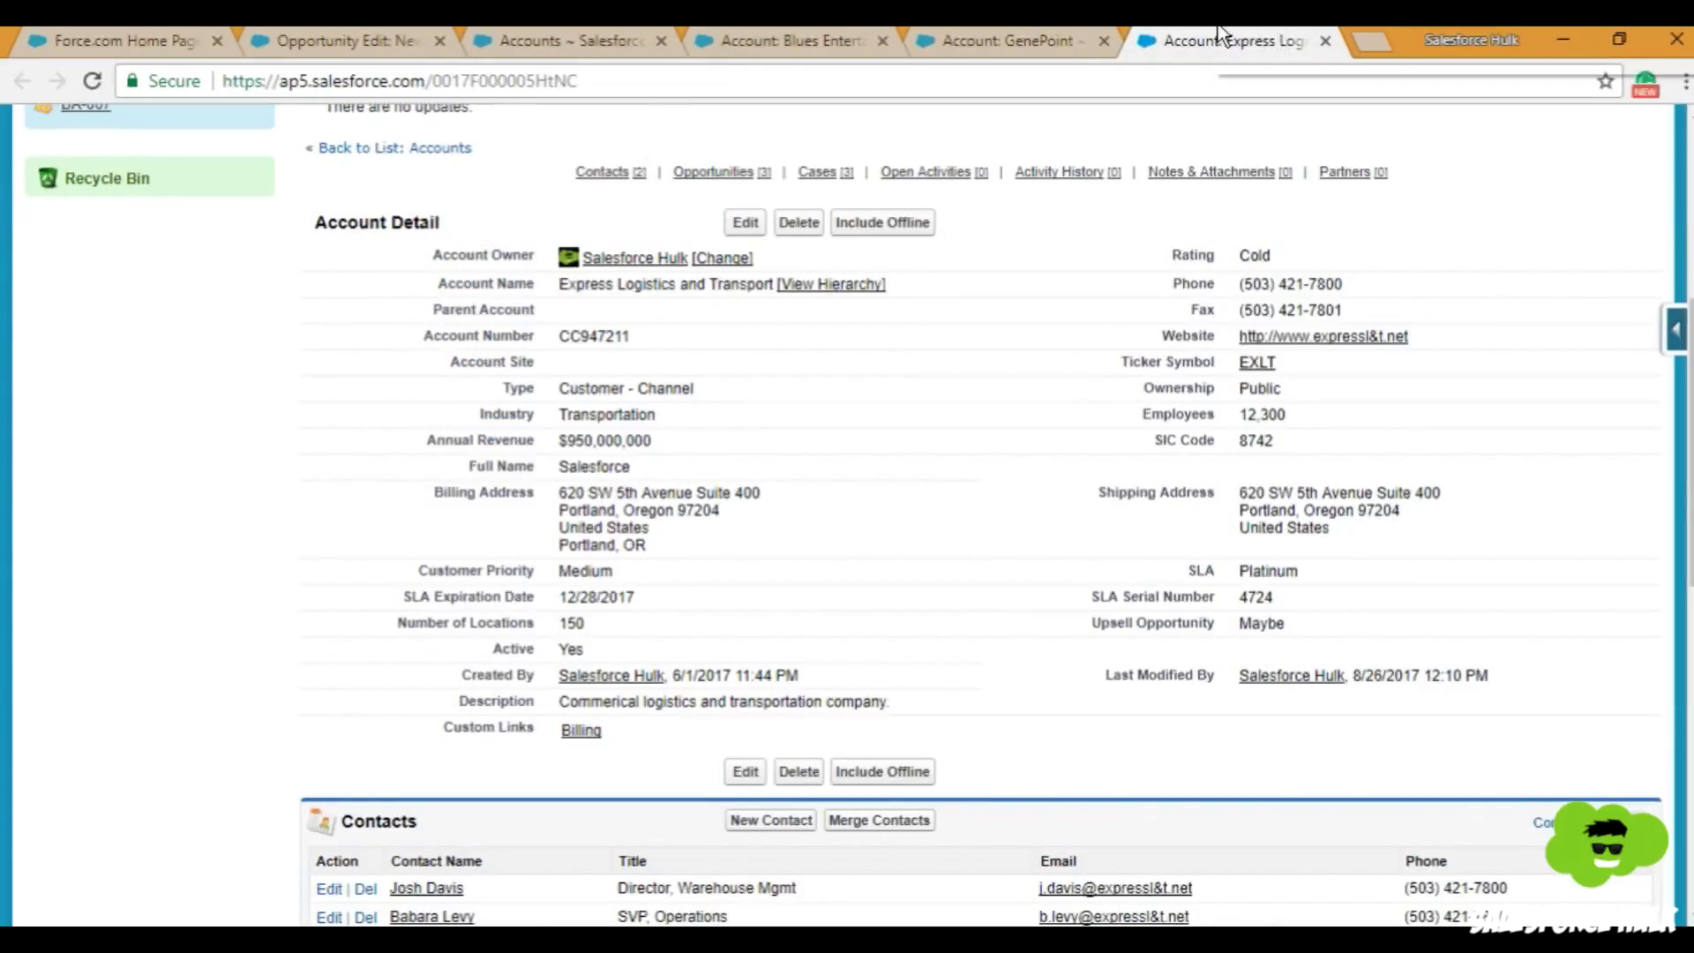
Close the three remaining account record tabs, keeping the accounts list open
{"action": "left_click", "coordinate": [892, 39]}
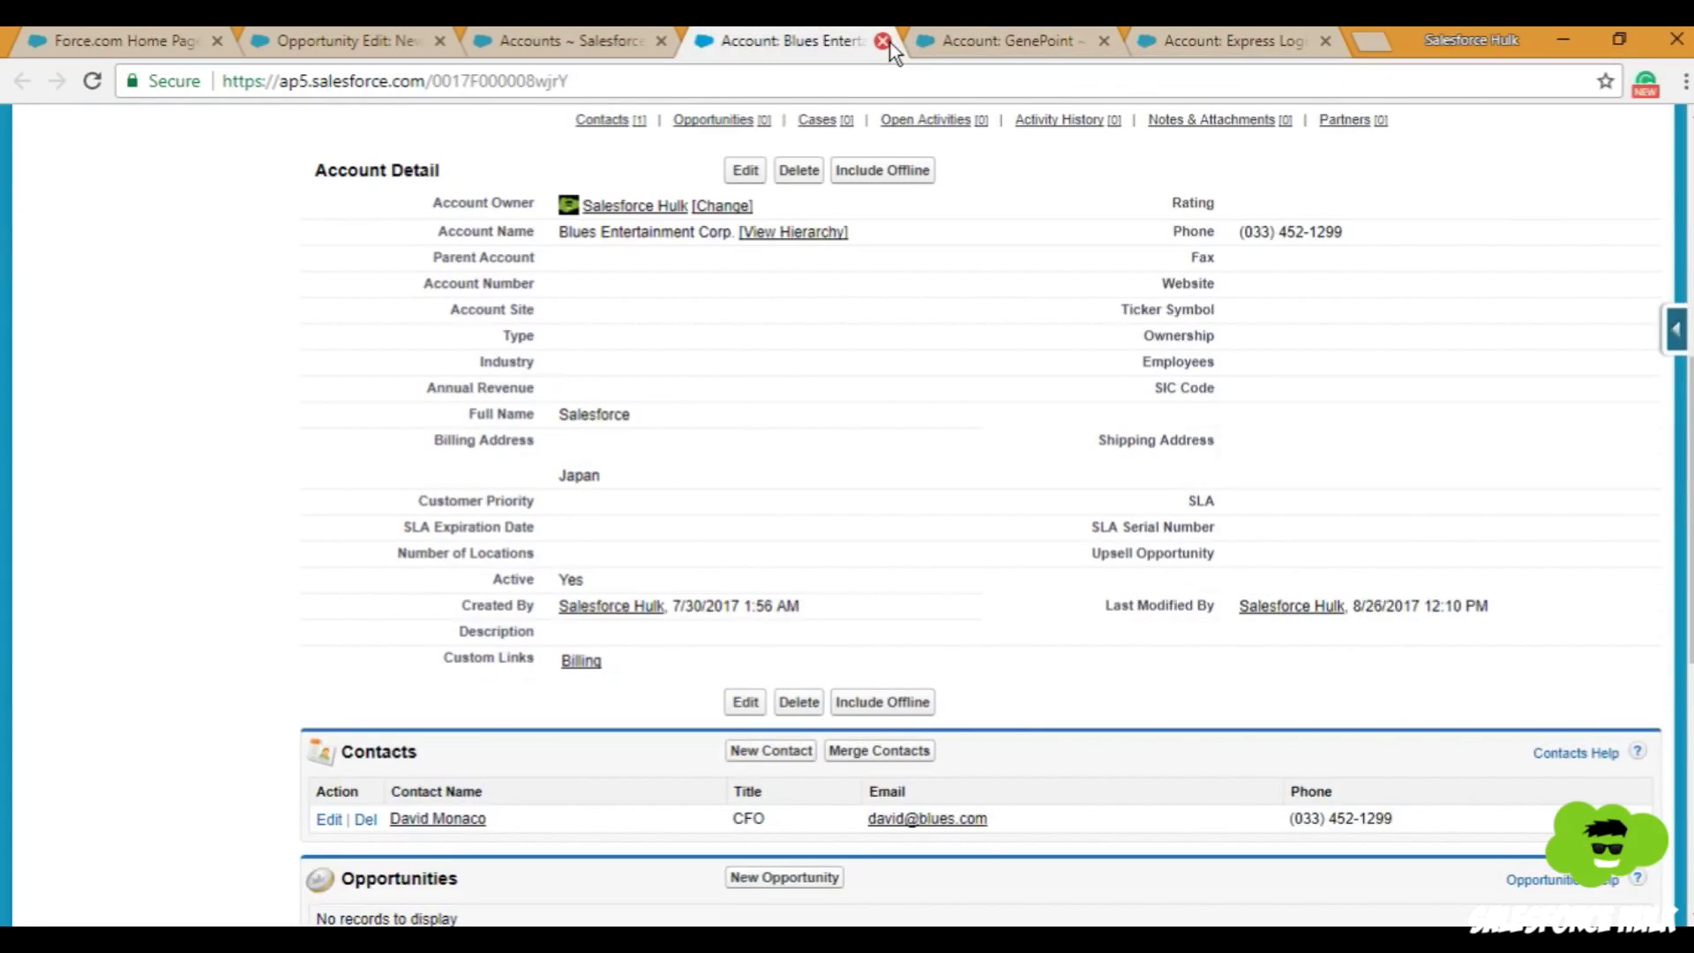
{"action": "left_click", "coordinate": [631, 41]}
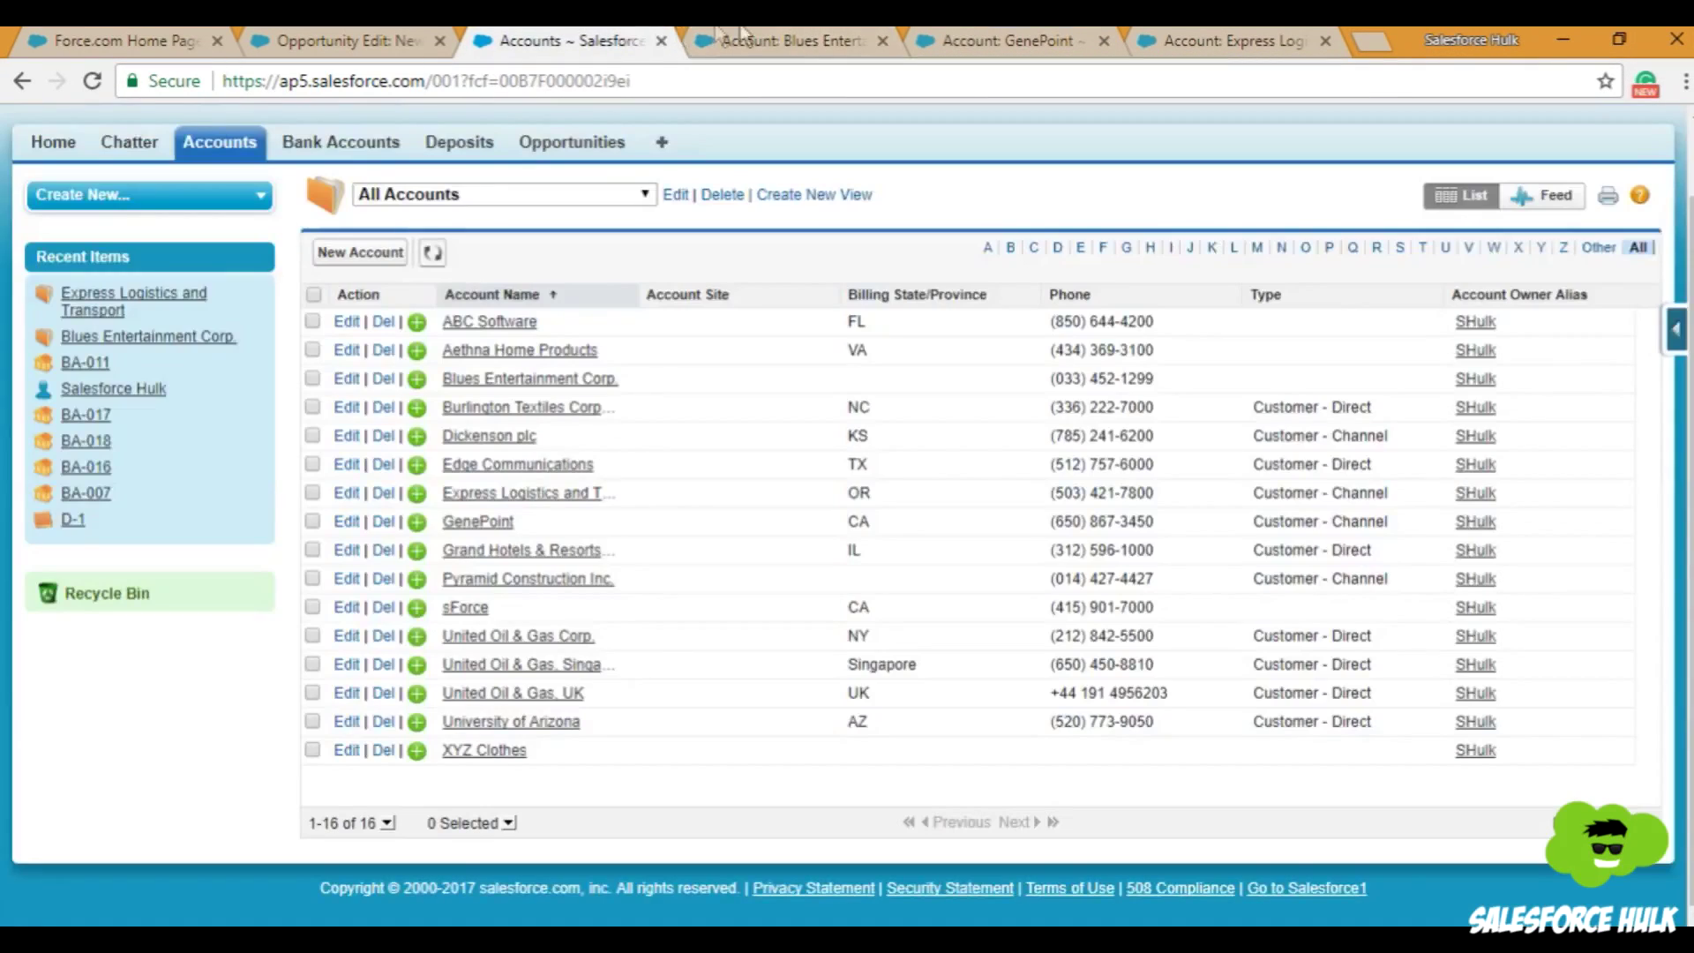
{"action": "left_click", "coordinate": [881, 42]}
{"action": "left_click", "coordinate": [881, 41]}
{"action": "left_click", "coordinate": [883, 41]}
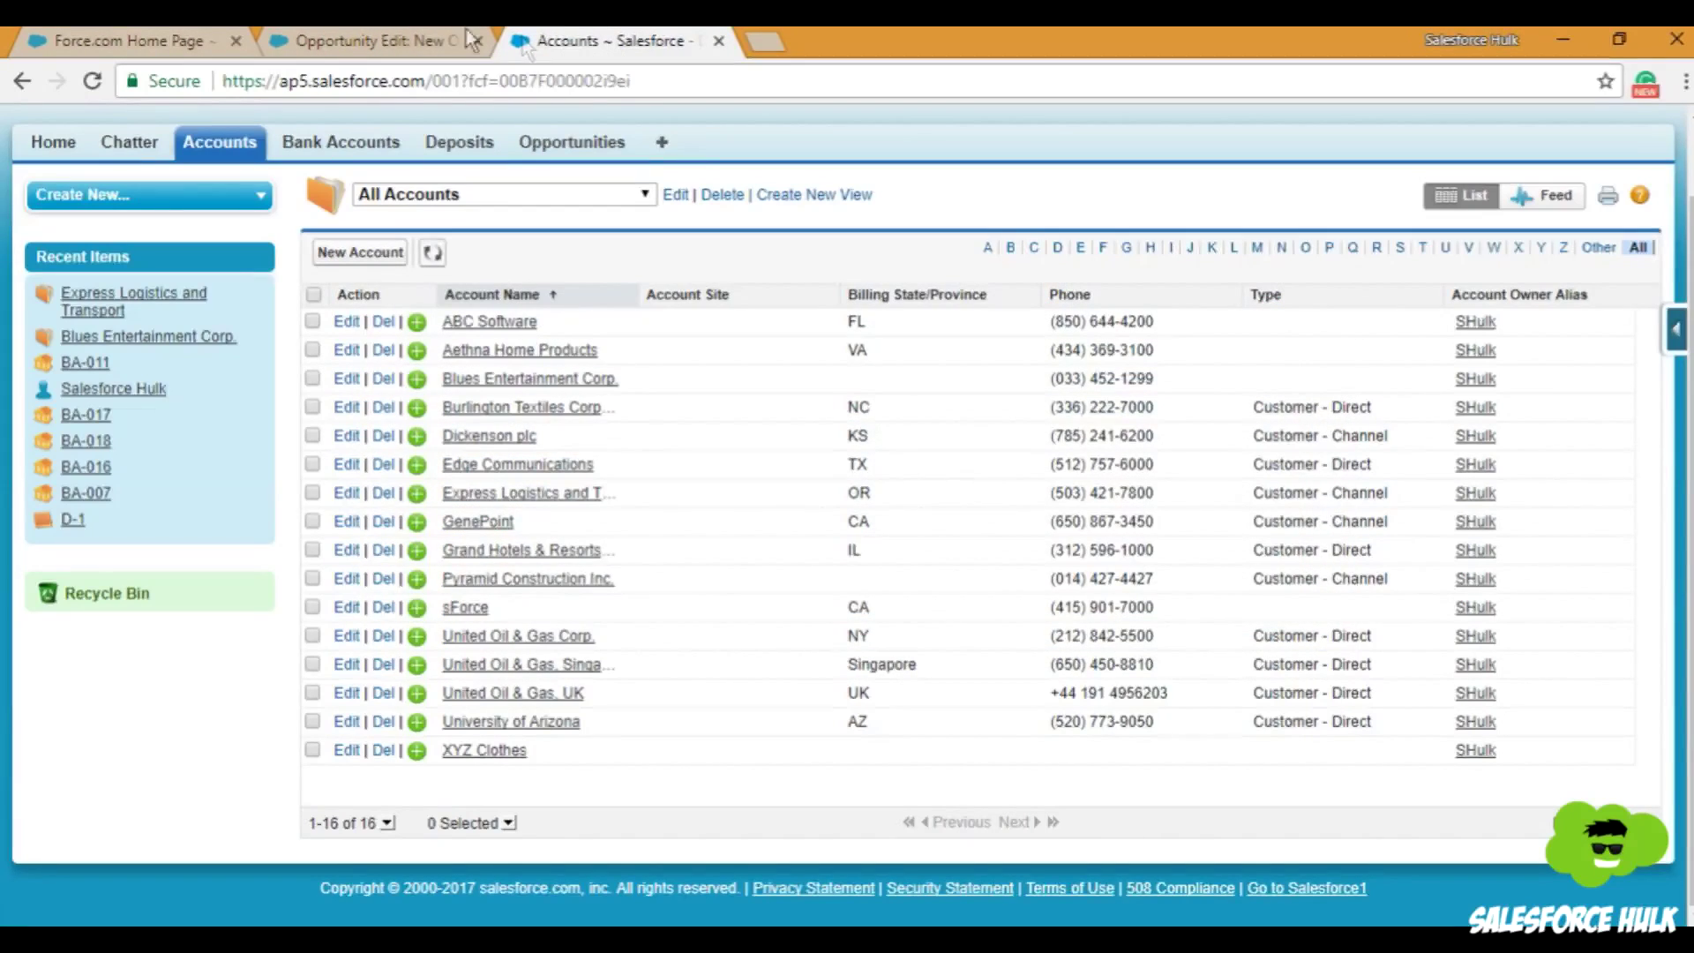
Reopen the Account Name lookup on the new opportunity and check whether it offers Pyramid Construction Inc
{"action": "left_click", "coordinate": [423, 40]}
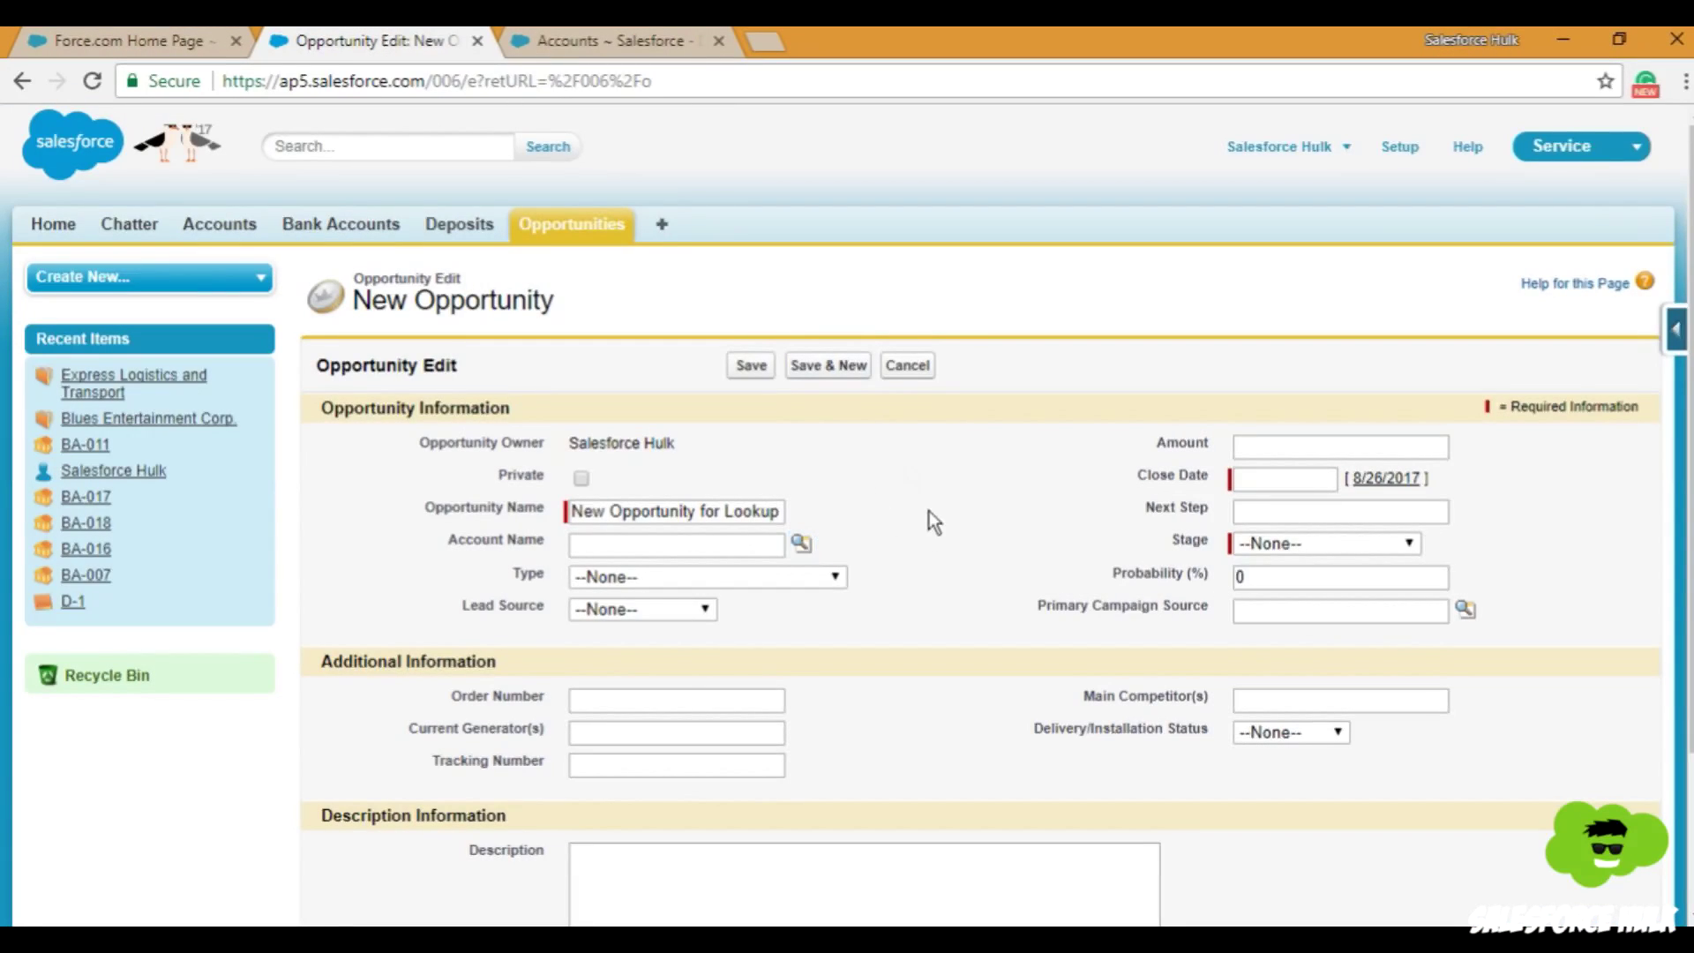
{"action": "left_click", "coordinate": [801, 544]}
{"action": "left_click_drag", "start_coordinate": [829, 361], "coordinate": [840, 157]}
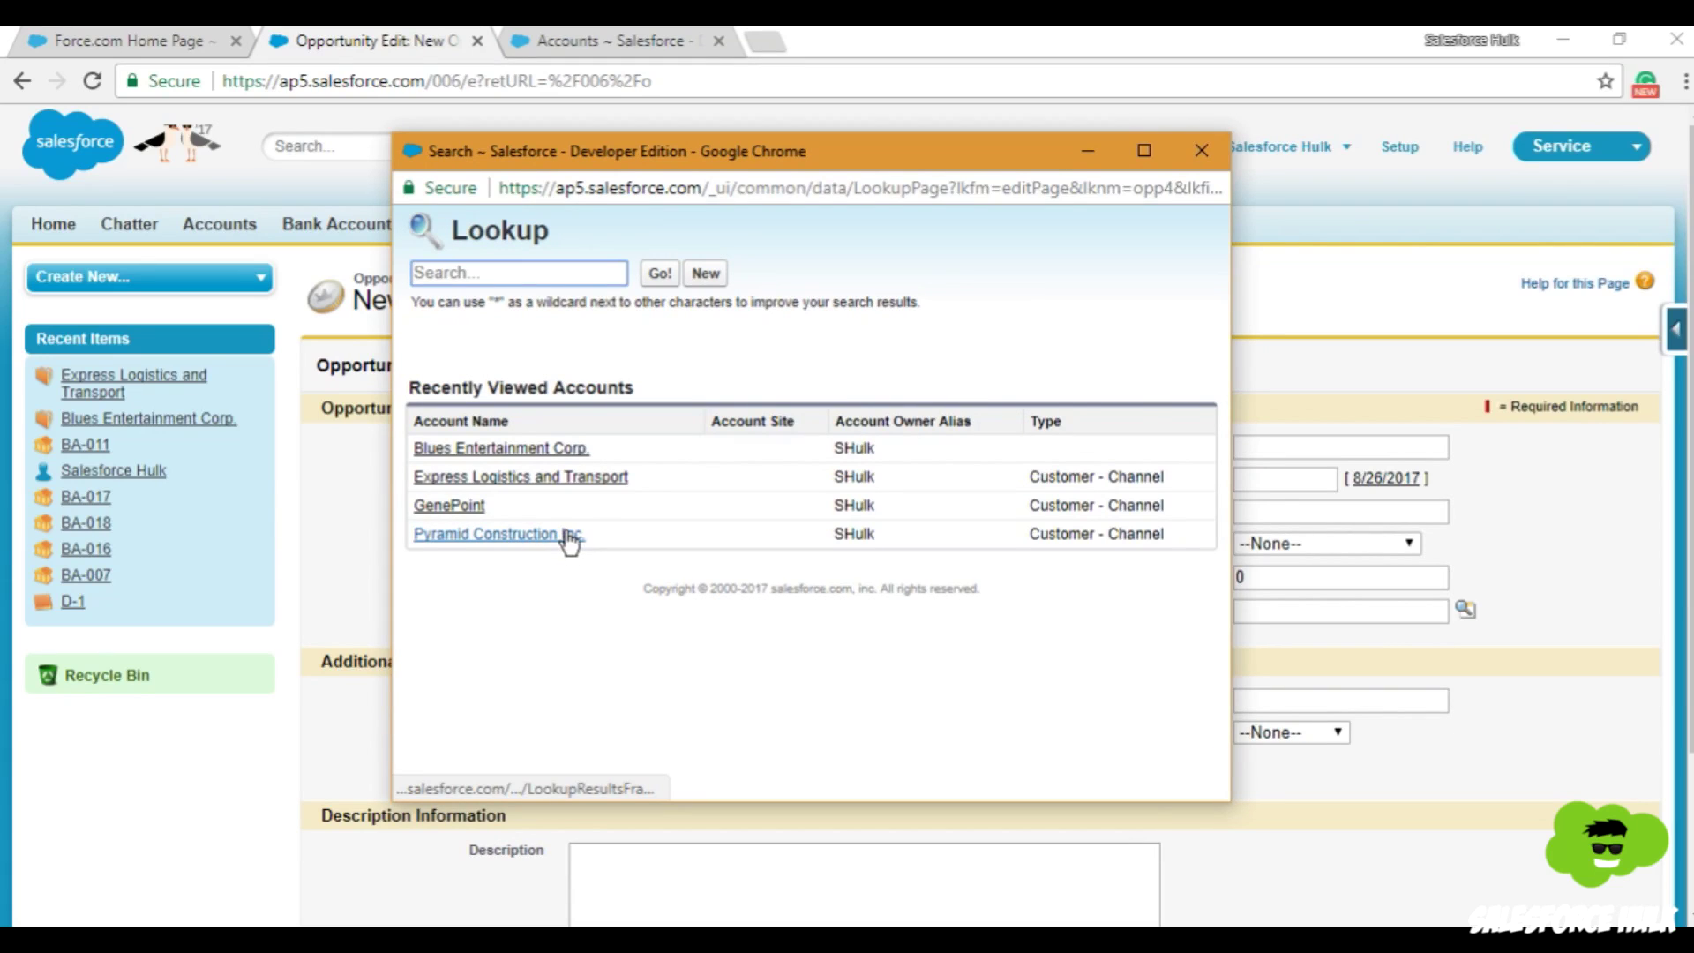
Open the Pyramid Construction Inc. and sForce accounts from the accounts list in separate browser tabs
{"action": "left_click", "coordinate": [609, 41]}
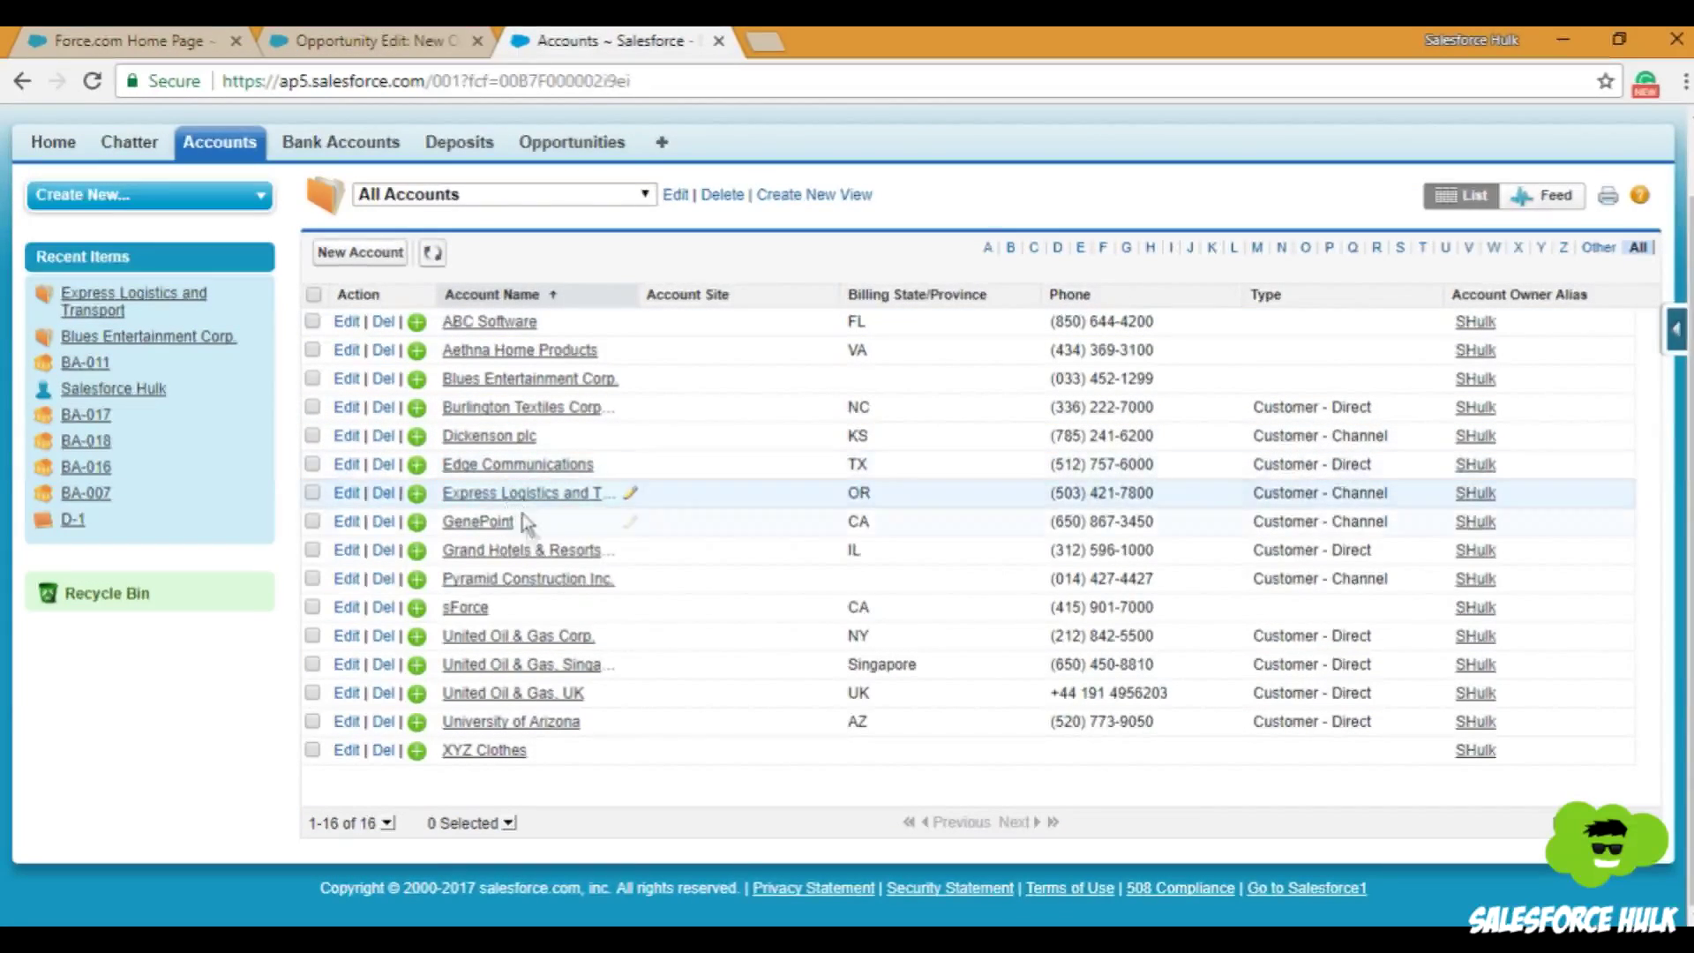
{"action": "middle_click", "coordinate": [530, 579]}
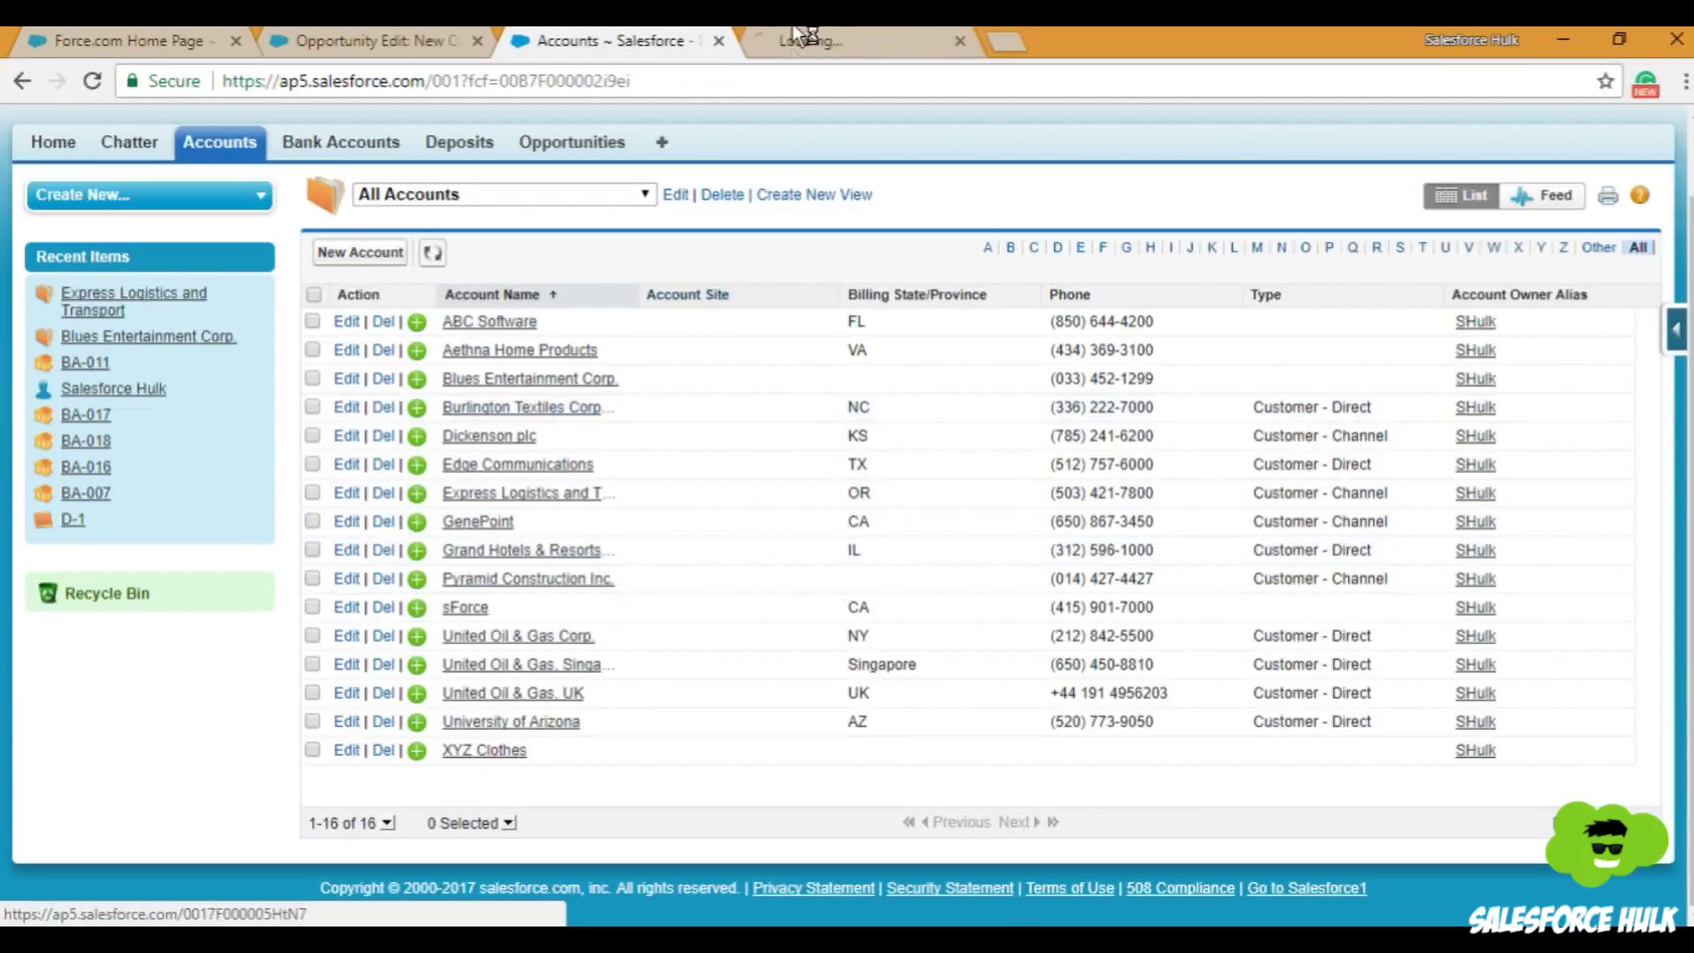
{"action": "middle_click", "coordinate": [482, 611]}
{"action": "left_click", "coordinate": [856, 40]}
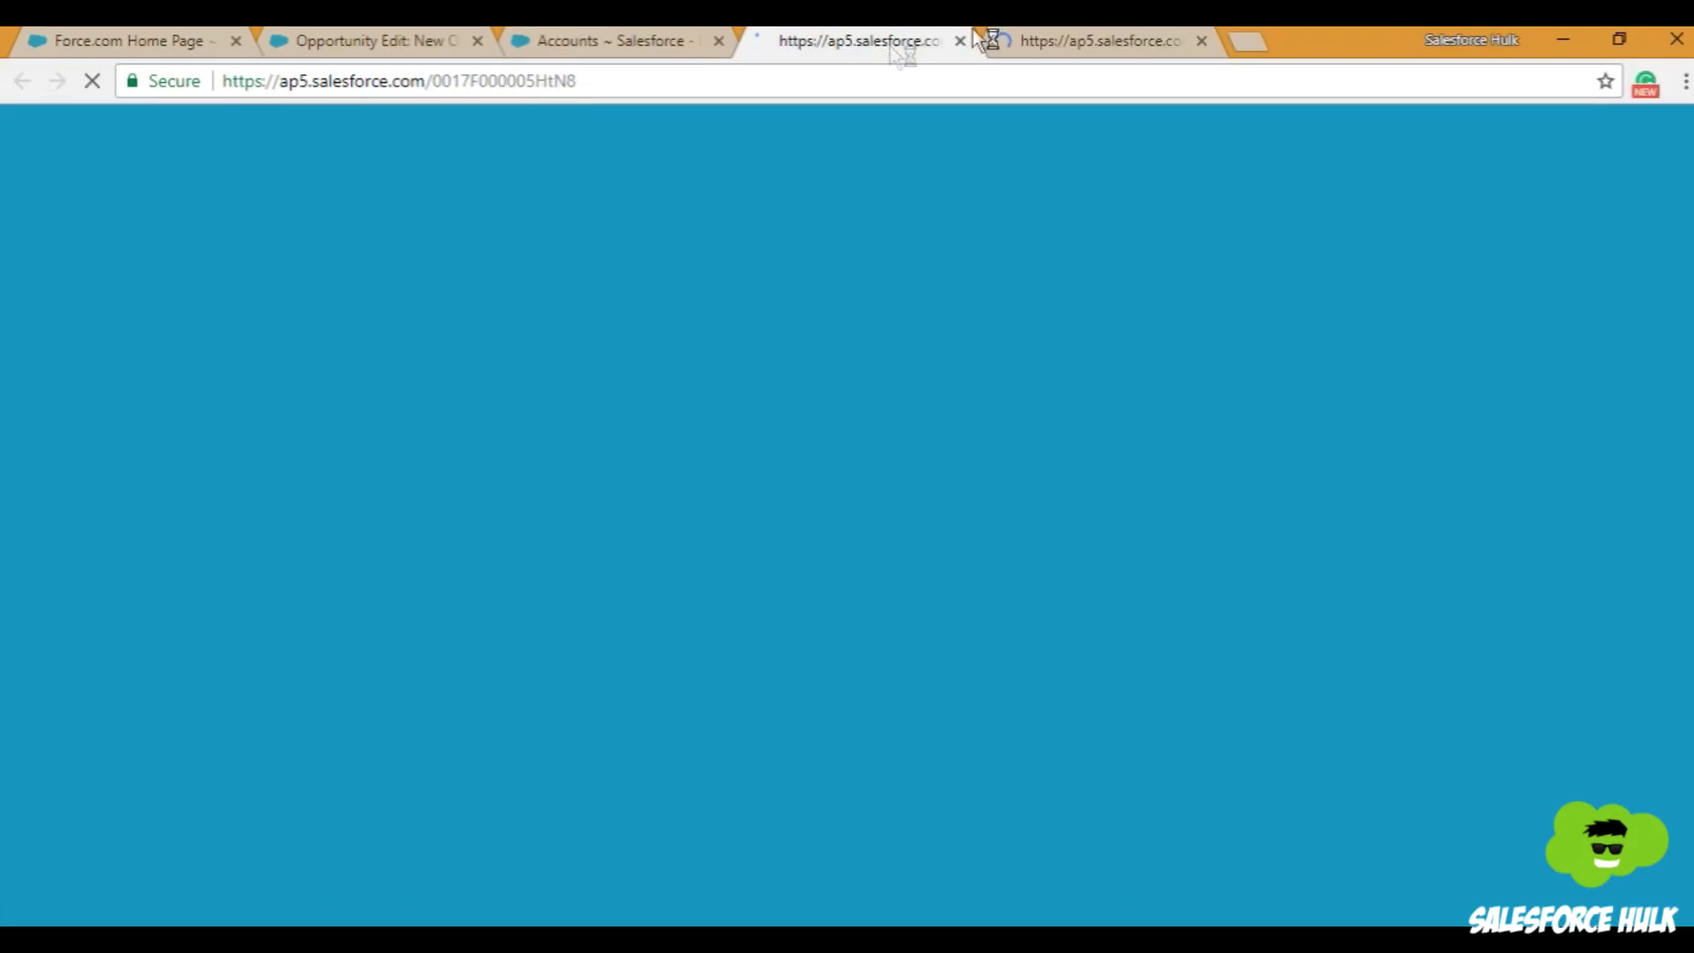
{"action": "left_click", "coordinate": [1039, 44]}
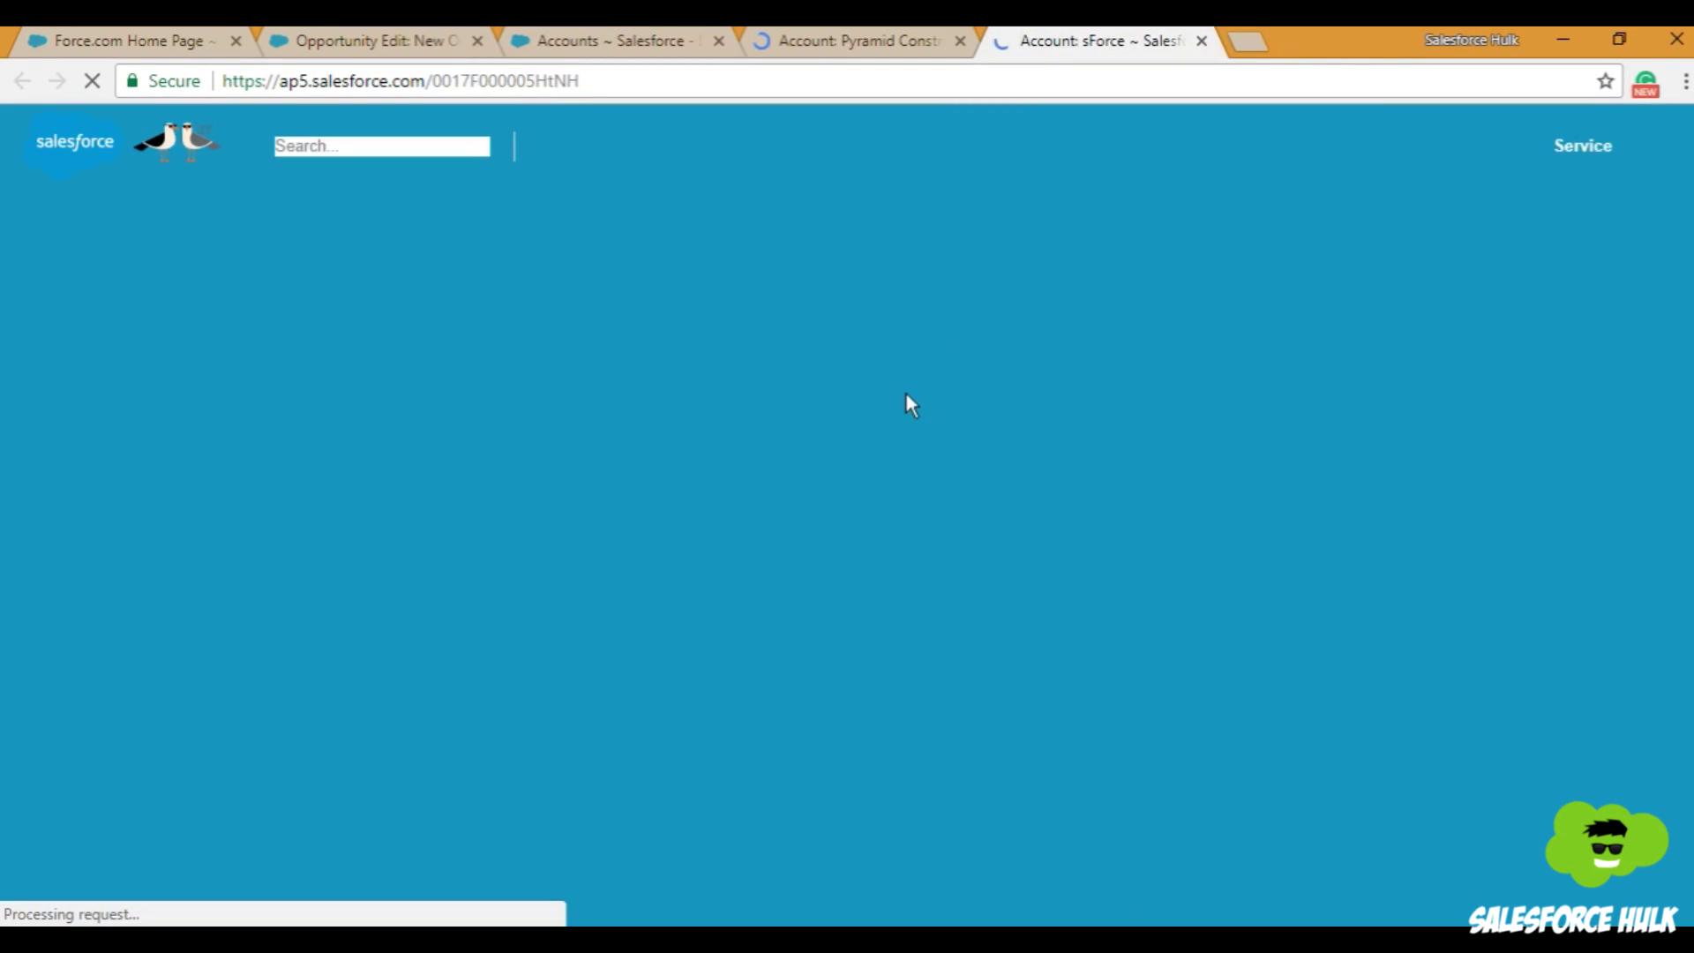
Compare the Active field on the sForce and Pyramid Construction Inc. account records
{"action": "scroll", "coordinate": [743, 527], "scroll_direction": "down", "scroll_amount": 6}
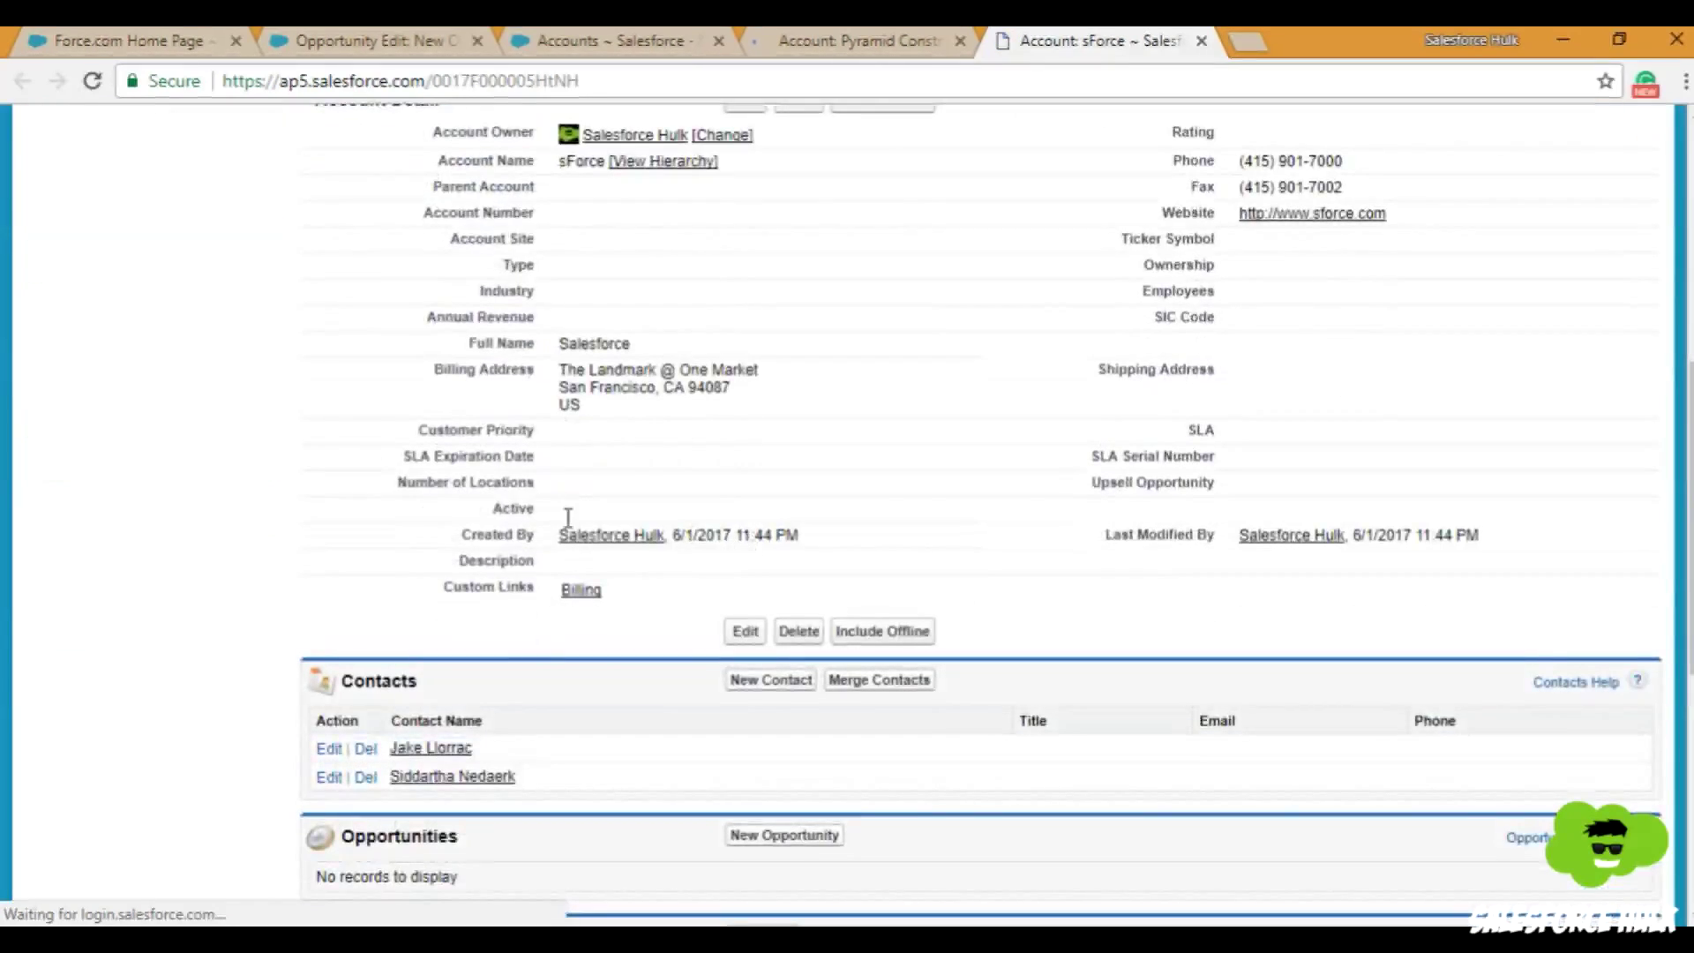
{"action": "left_click", "coordinate": [604, 515]}
{"action": "key", "text": "ctrl+shift+Tab"}
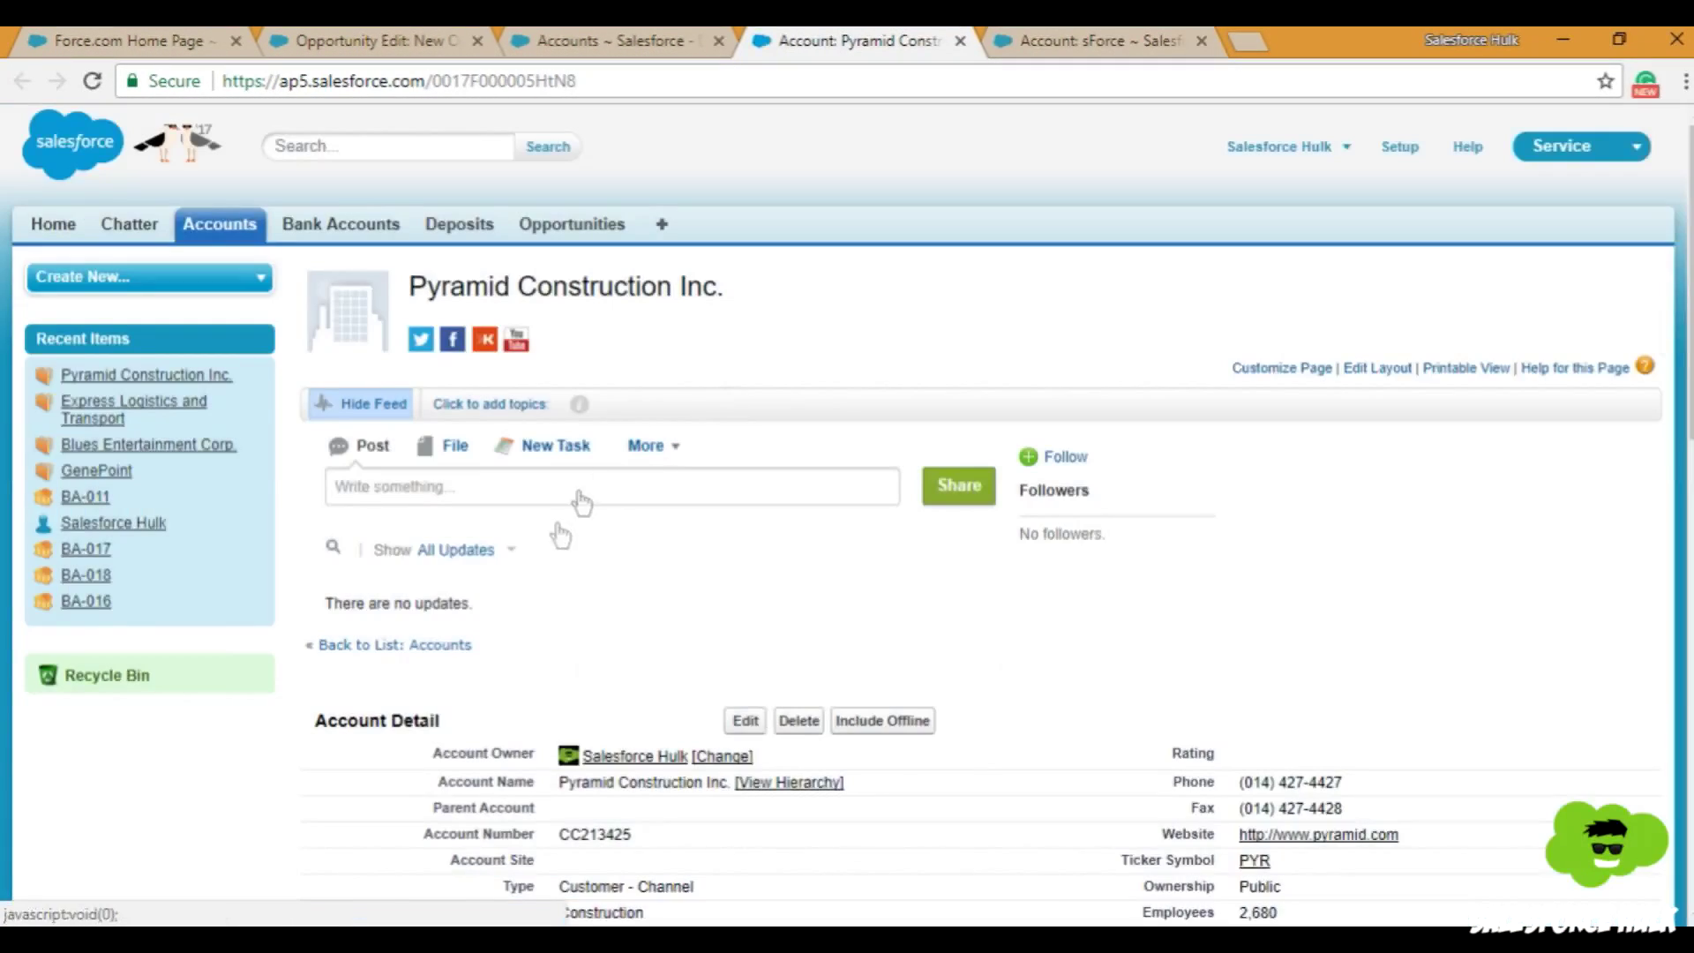
{"action": "scroll", "coordinate": [565, 529], "scroll_direction": "down", "scroll_amount": 6}
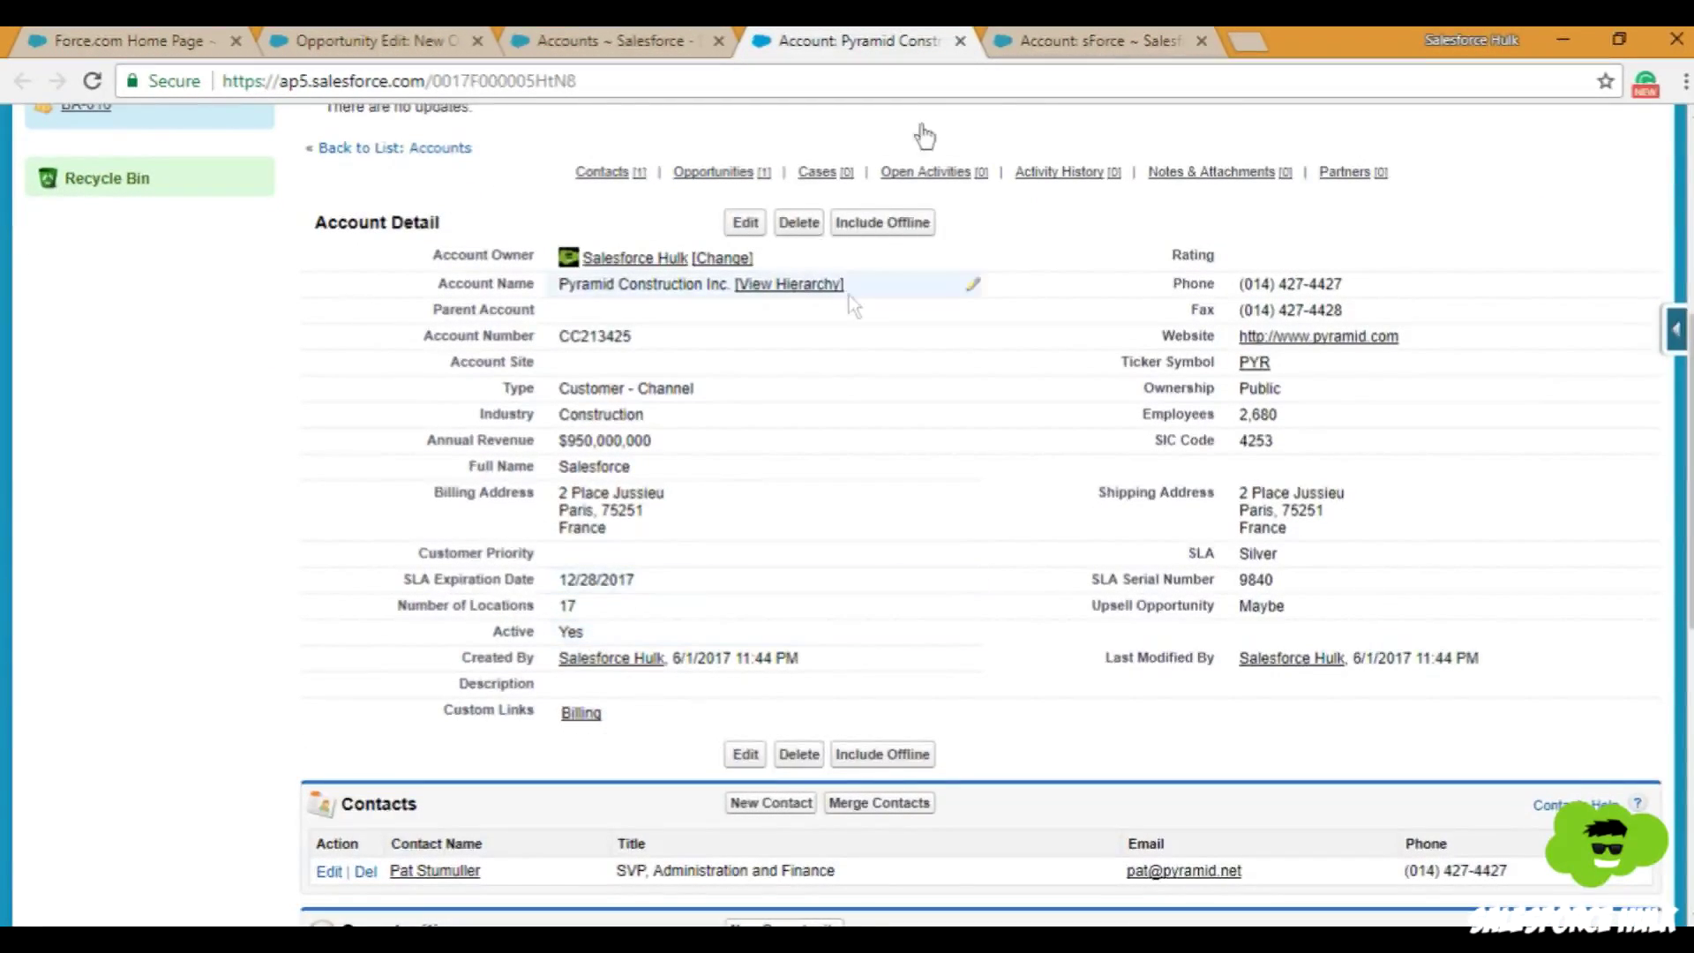
Close the Pyramid Construction Inc. and sForce record tabs and return to the new opportunity form
{"action": "left_click", "coordinate": [960, 40]}
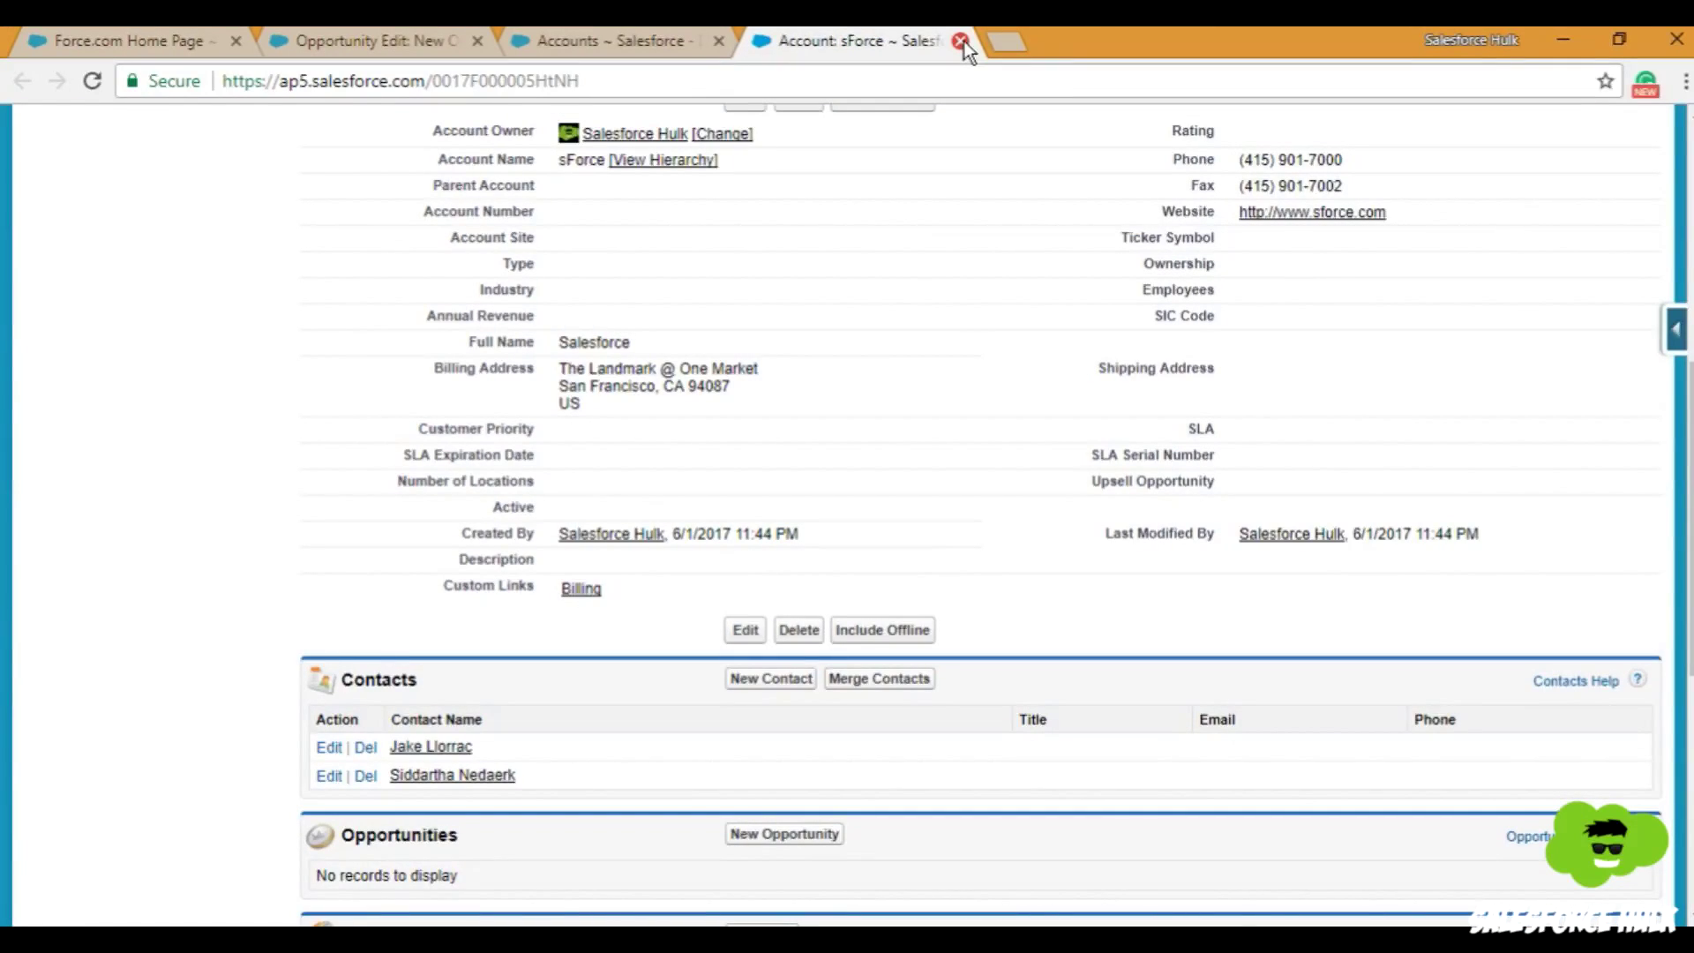
{"action": "left_click", "coordinate": [960, 41]}
{"action": "left_click", "coordinate": [353, 35]}
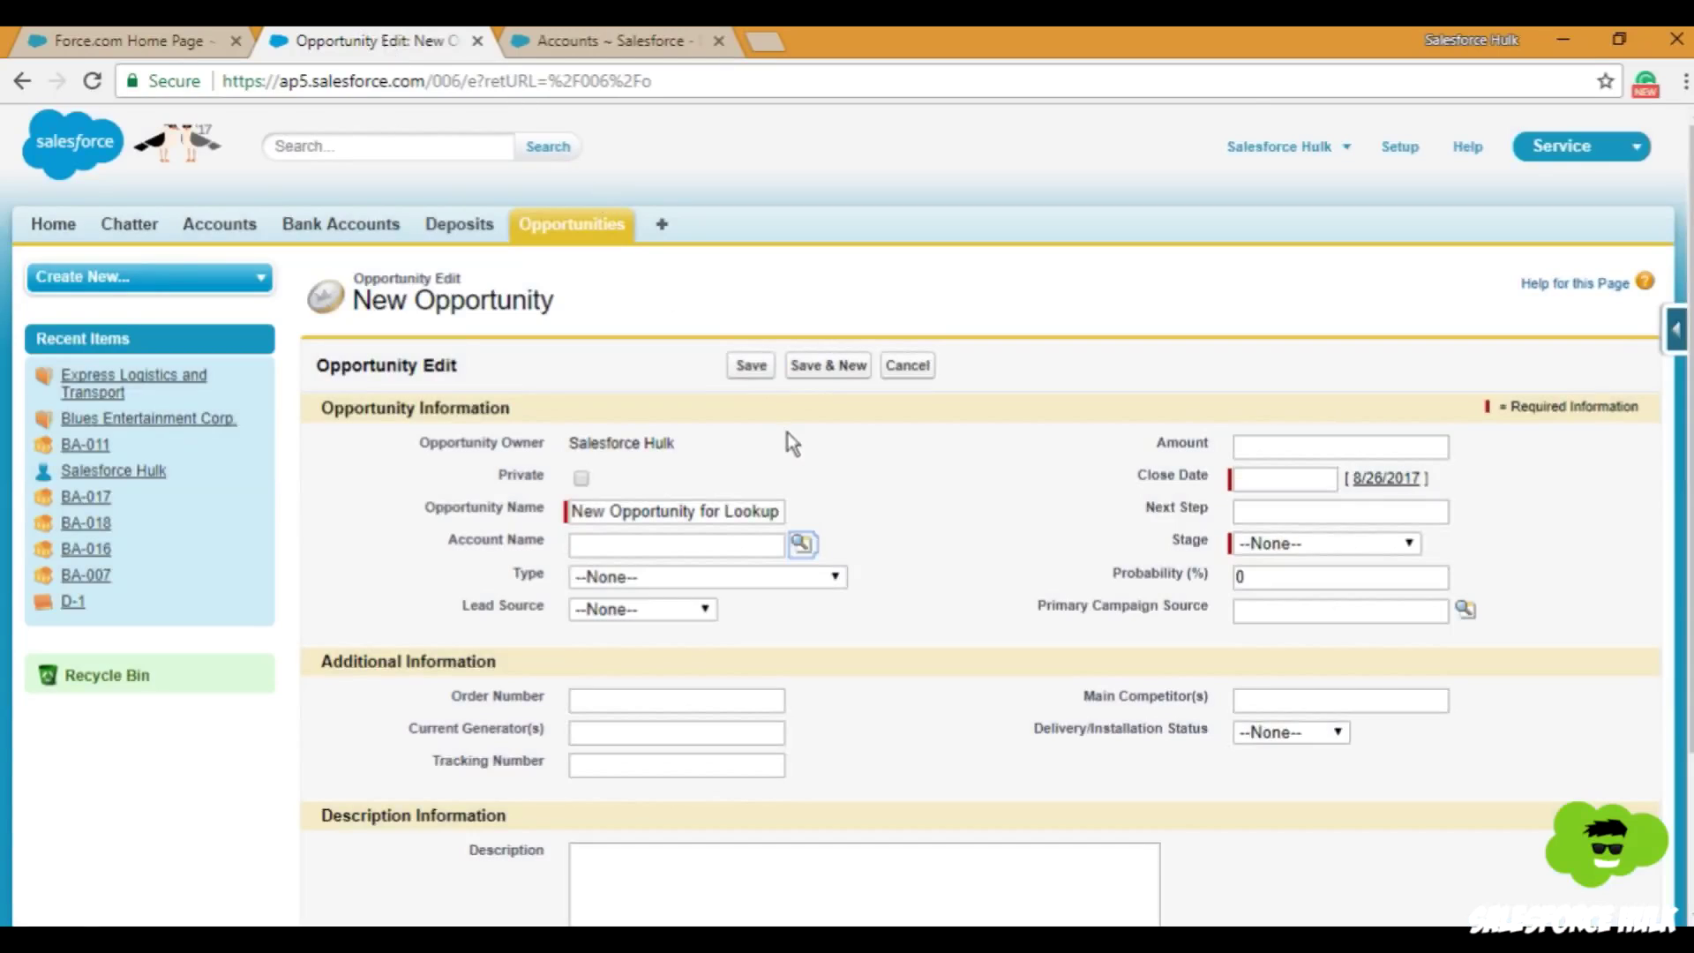
Choose Express Logistics and Transport as the new opportunity's account and try to save the record
{"action": "left_click", "coordinate": [801, 541]}
{"action": "left_click_drag", "start_coordinate": [781, 362], "coordinate": [786, 146]}
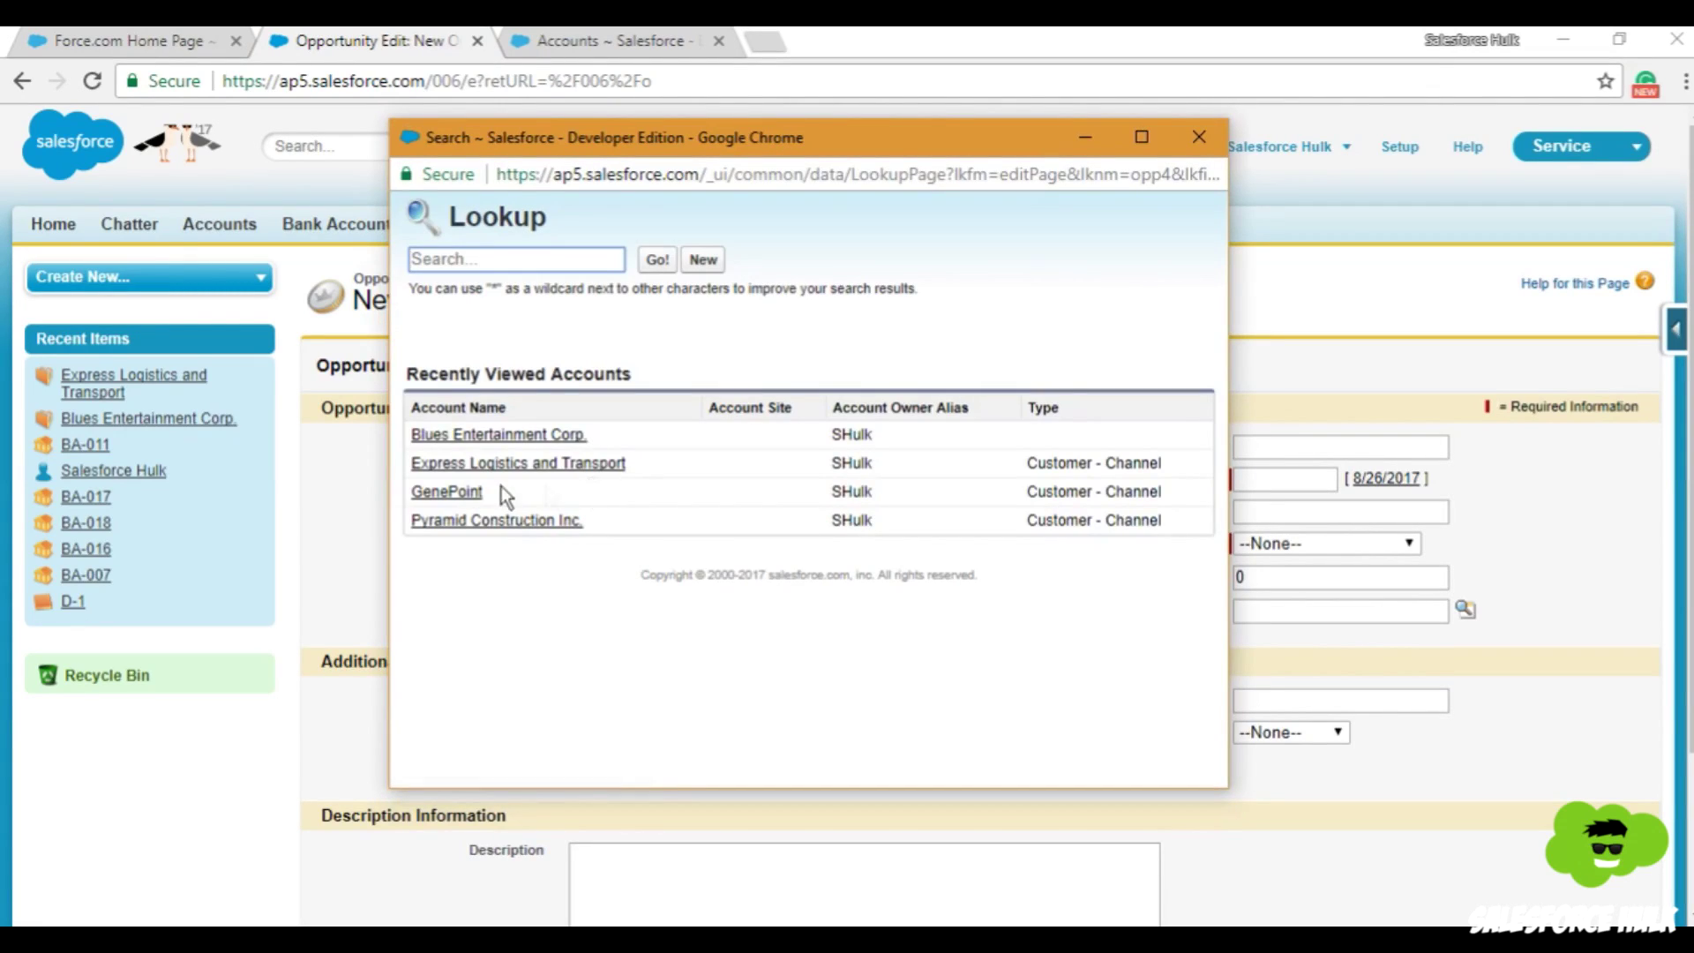
{"action": "left_click", "coordinate": [472, 460]}
{"action": "left_click", "coordinate": [750, 377]}
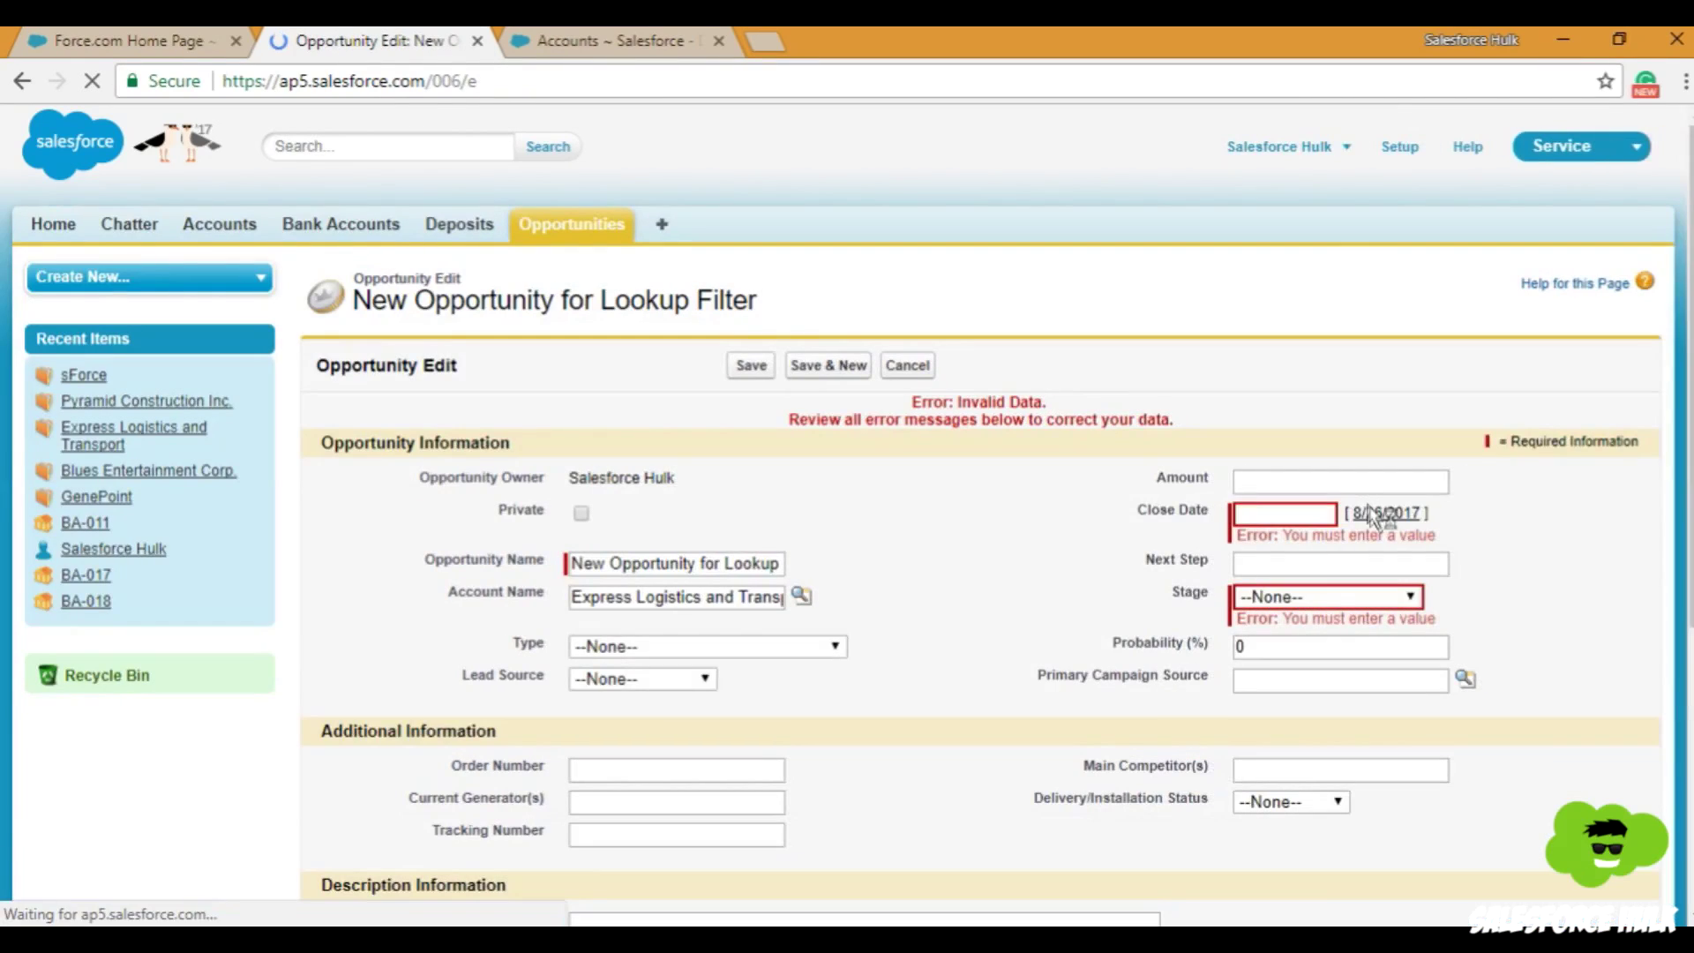
Set the opportunity's close date to 8/26/2017 and its stage to Qualification, and save the opportunity
{"action": "left_click", "coordinate": [1386, 512]}
{"action": "left_click", "coordinate": [1329, 594]}
{"action": "left_click", "coordinate": [1288, 662]}
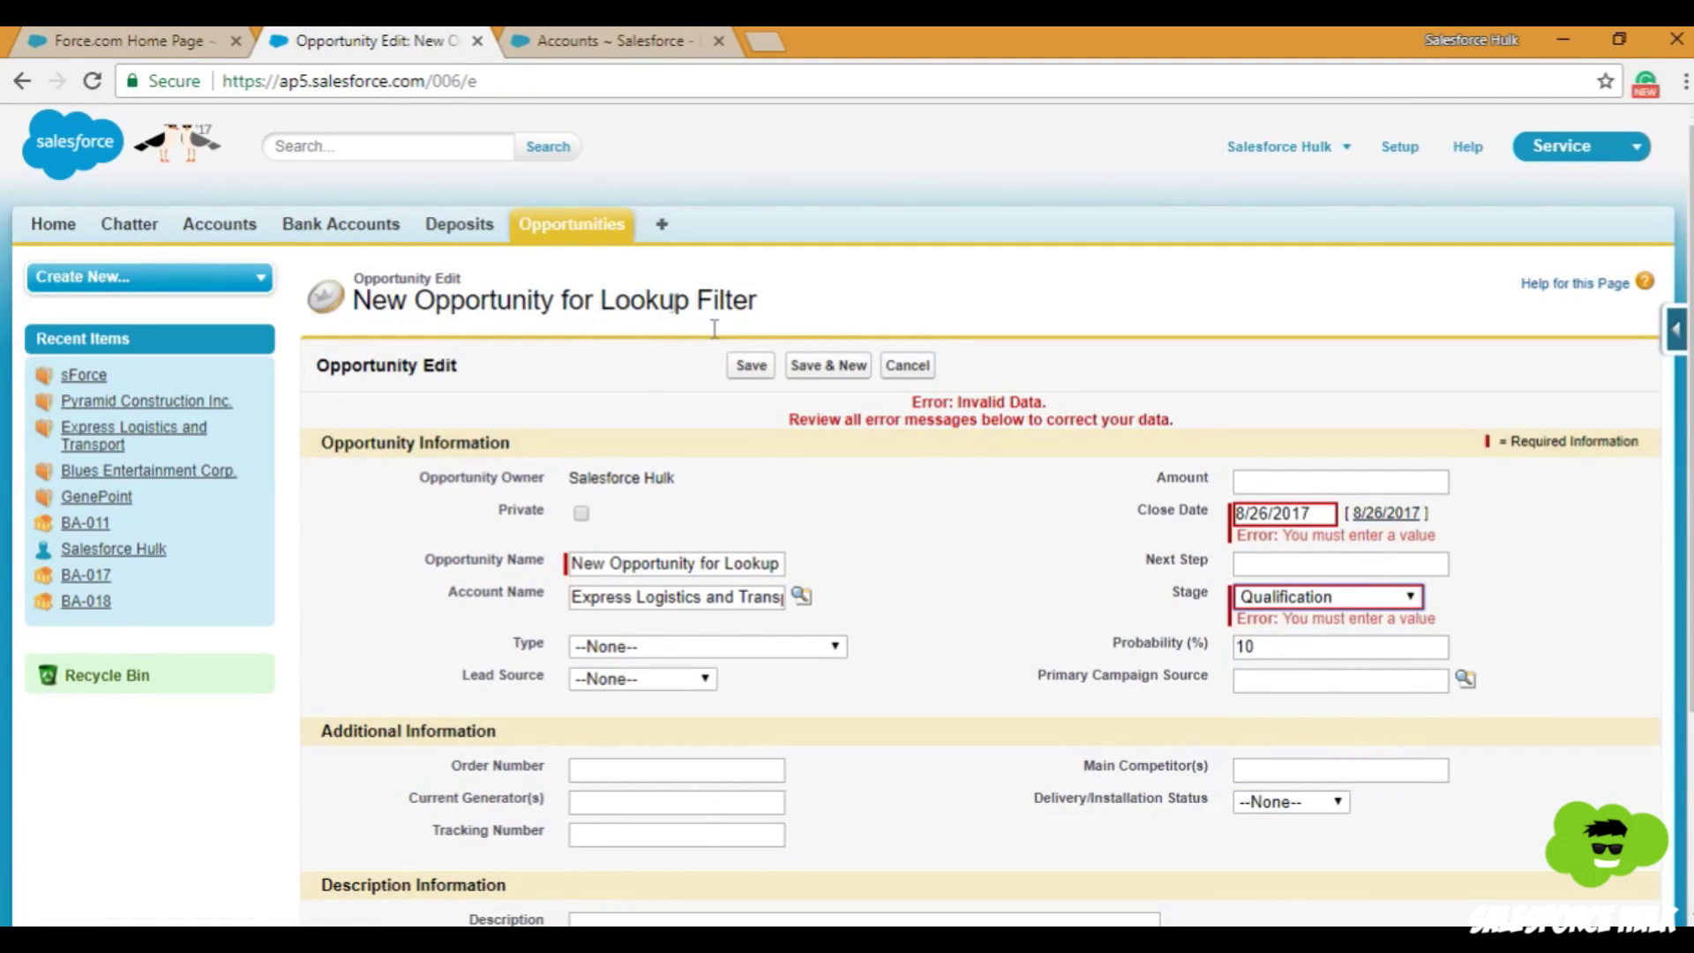
{"action": "left_click", "coordinate": [756, 368]}
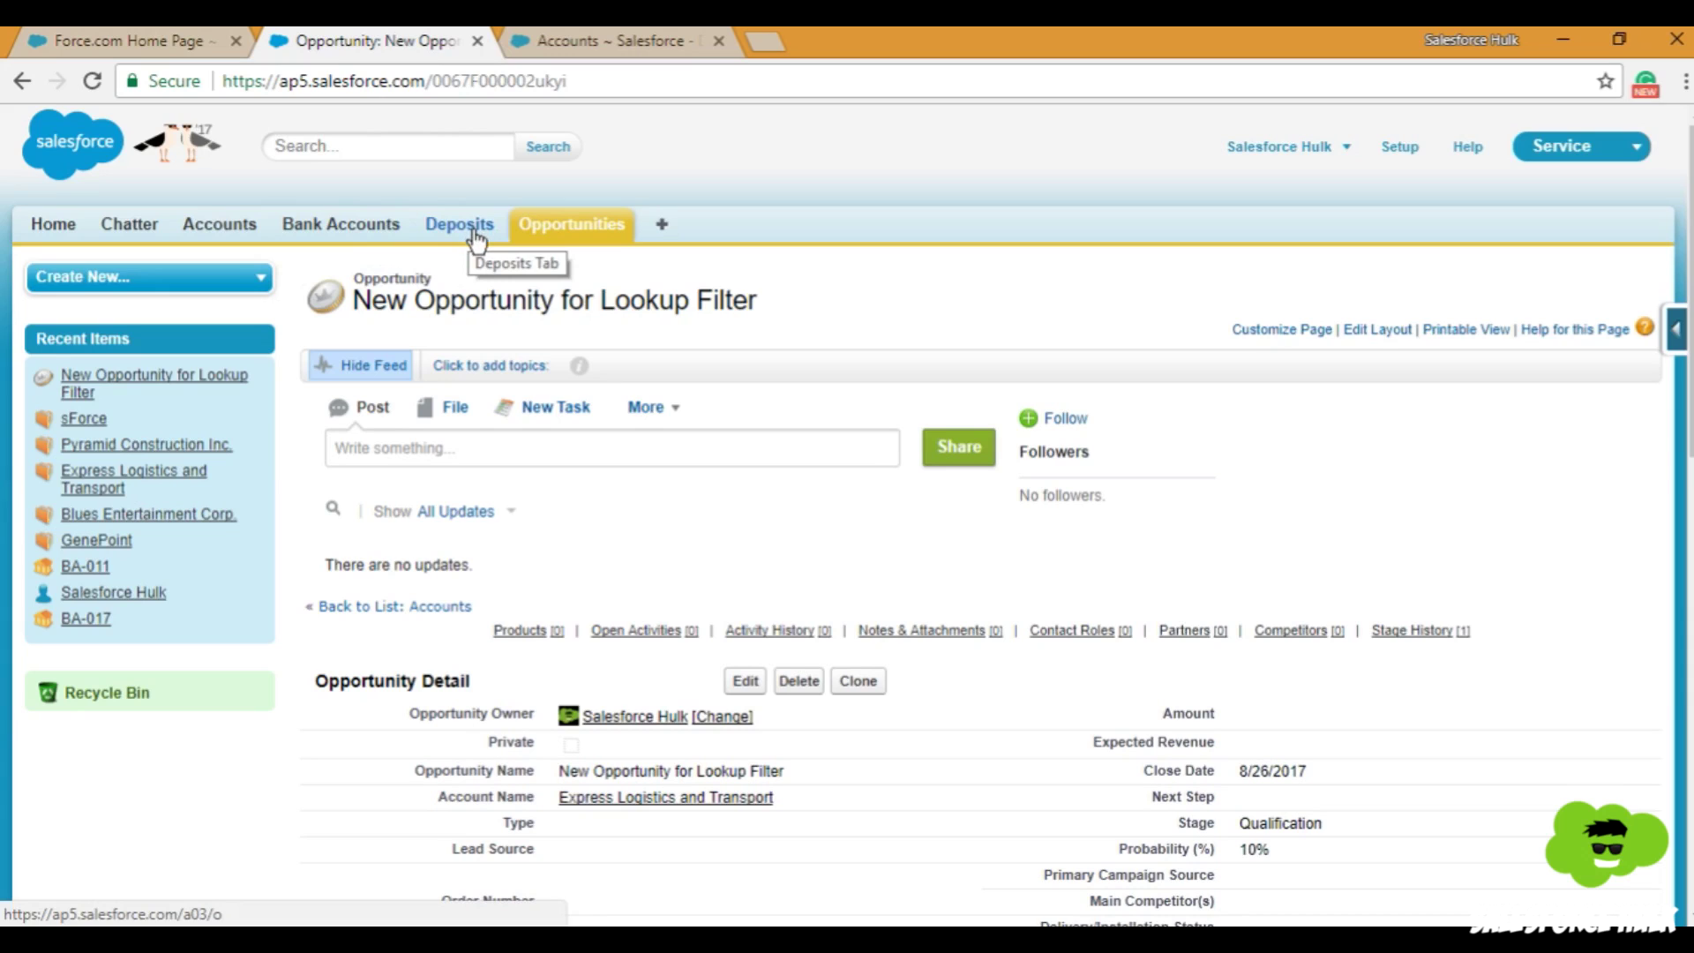
Find the custom objects in Setup, open them in a separate browser tab, and open the Deposit object's definition
{"action": "left_click", "coordinate": [124, 40]}
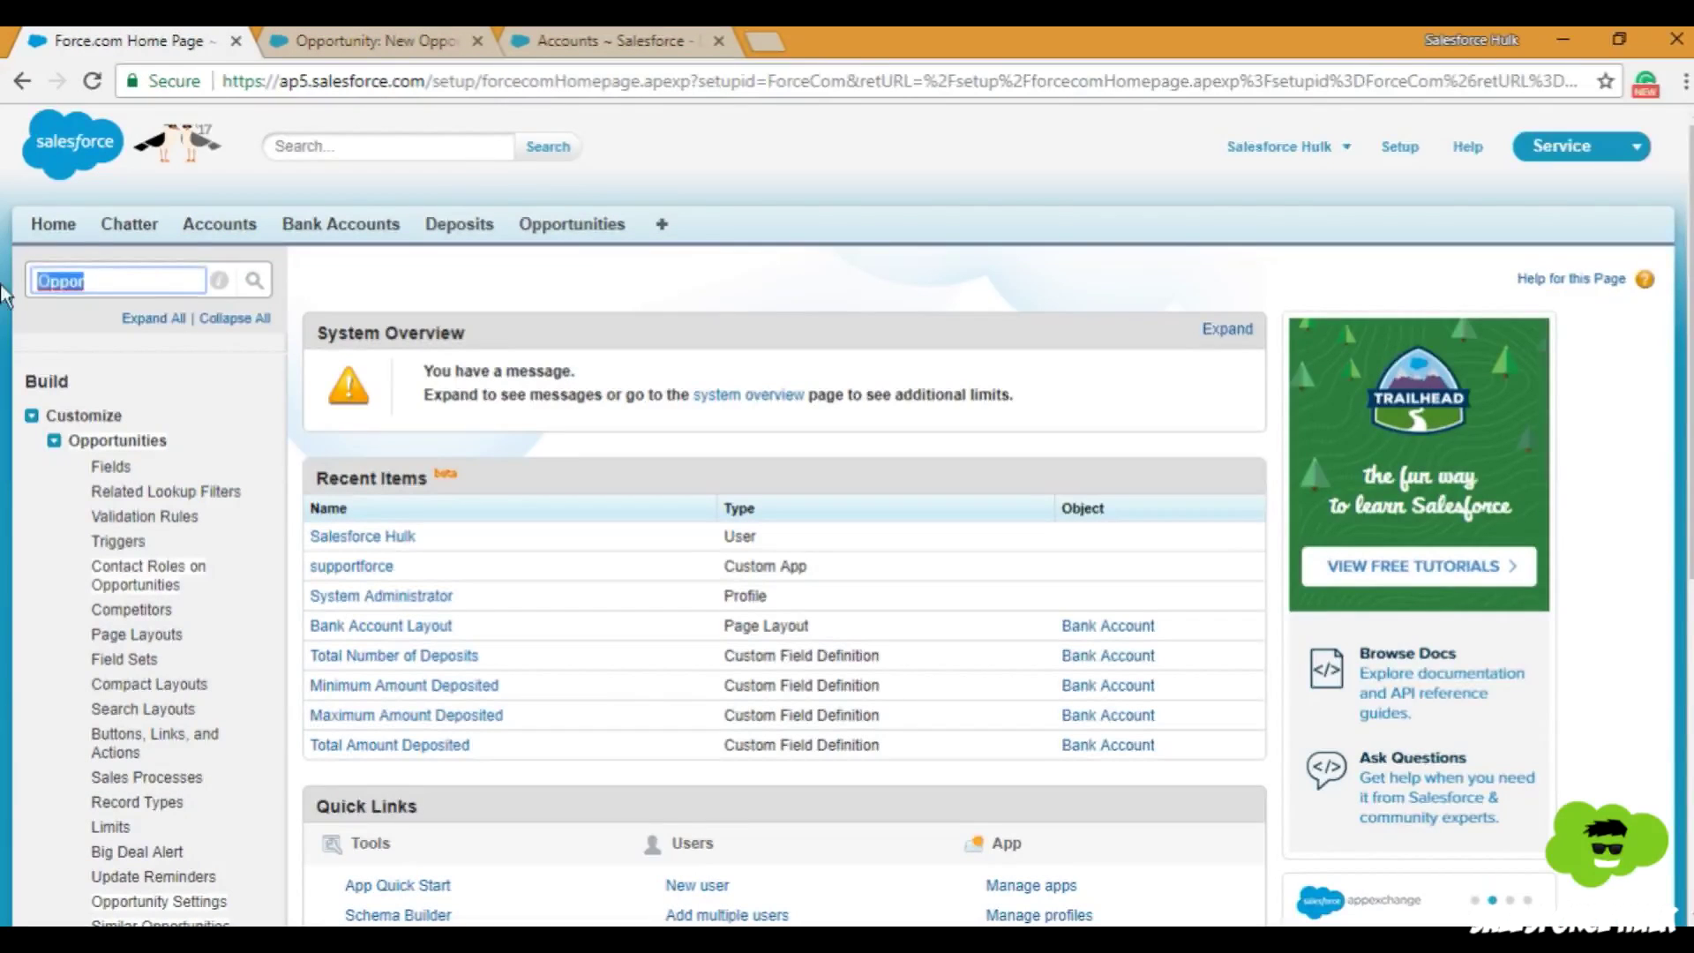
{"action": "type", "text": "Objec"}
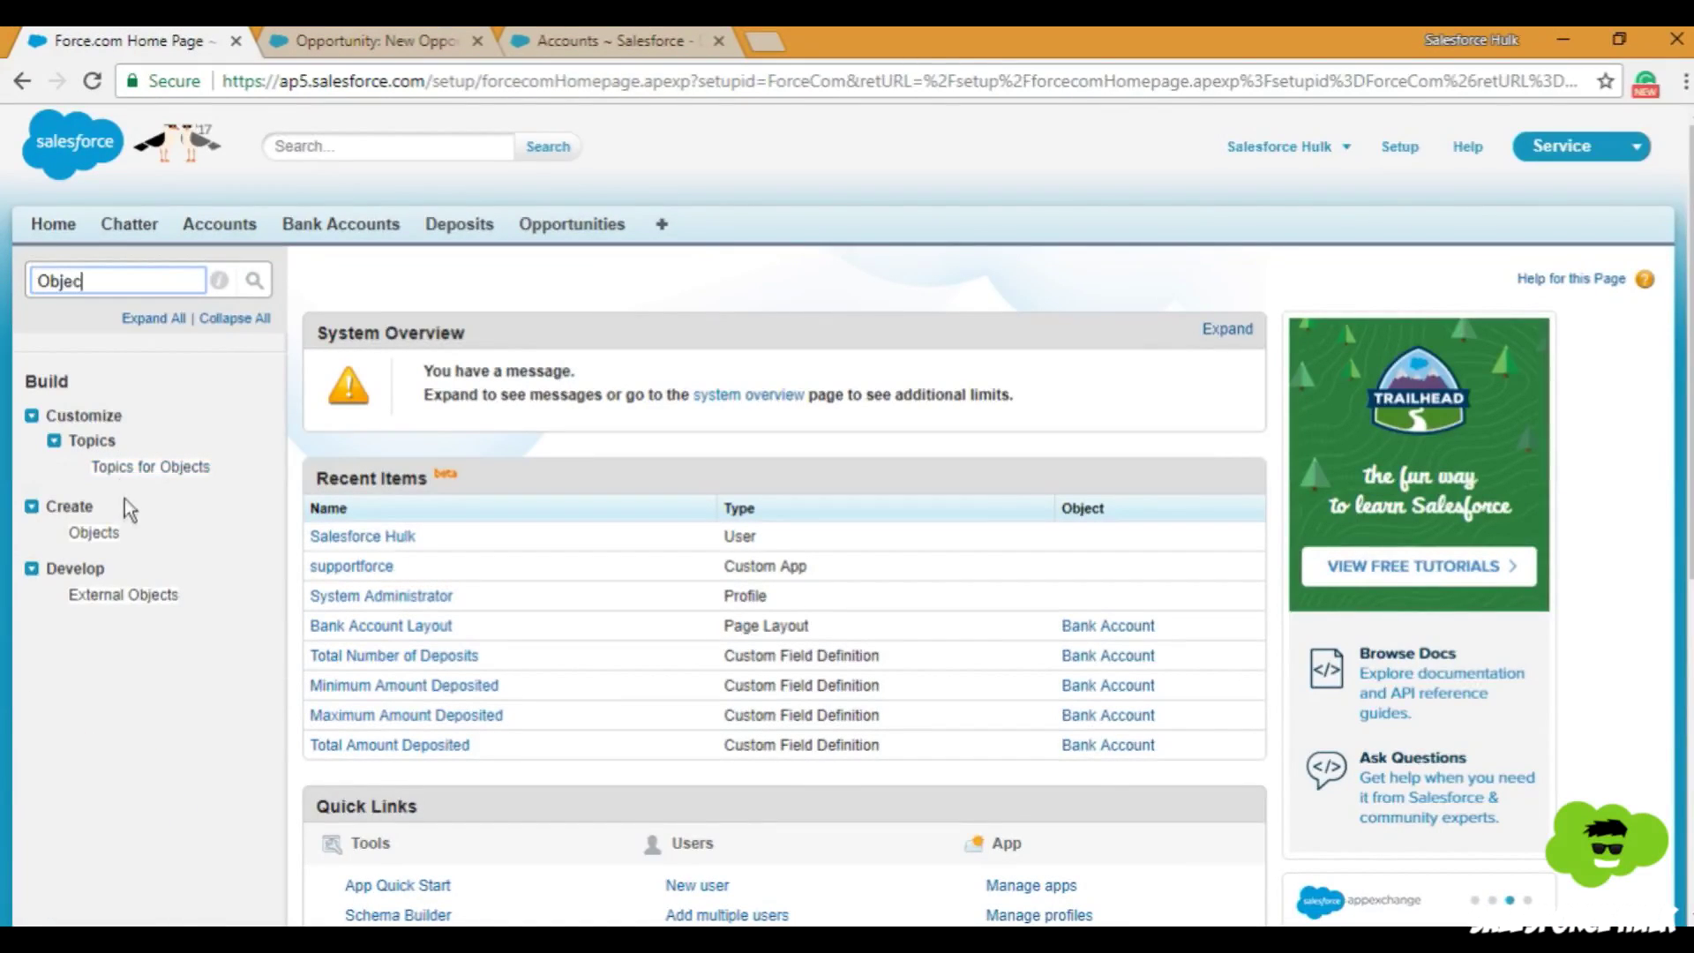
{"action": "middle_click", "coordinate": [93, 532]}
{"action": "left_click", "coordinate": [816, 40]}
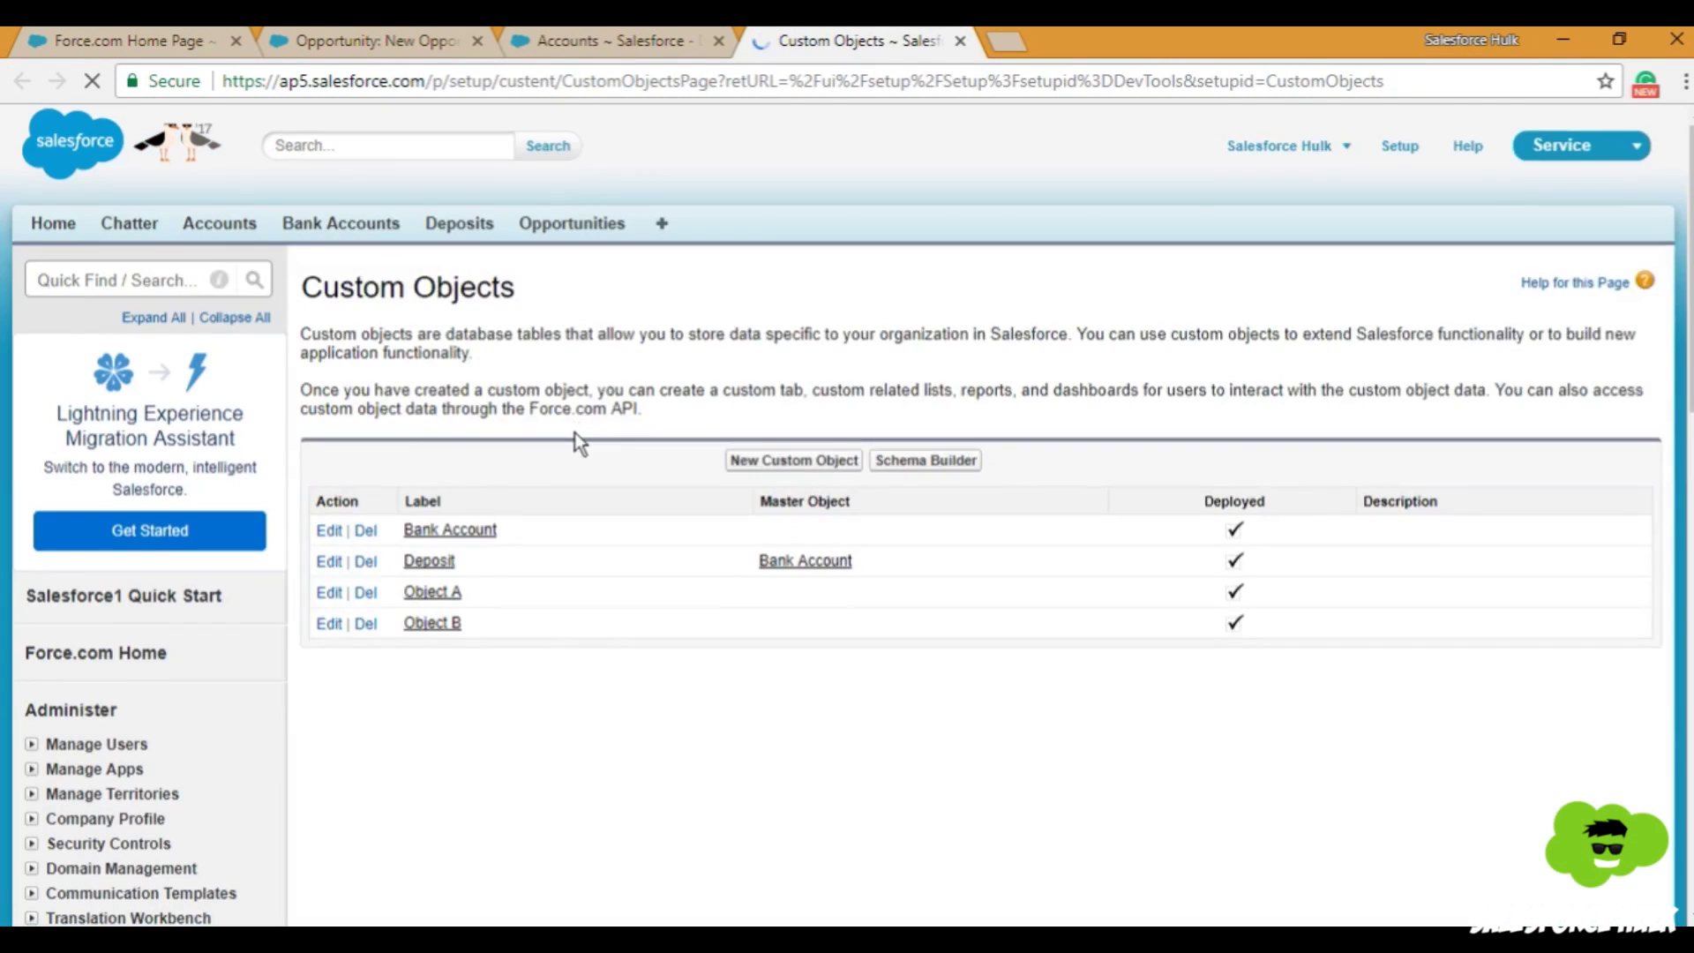
{"action": "scroll", "coordinate": [574, 433], "scroll_direction": "down", "scroll_amount": 2}
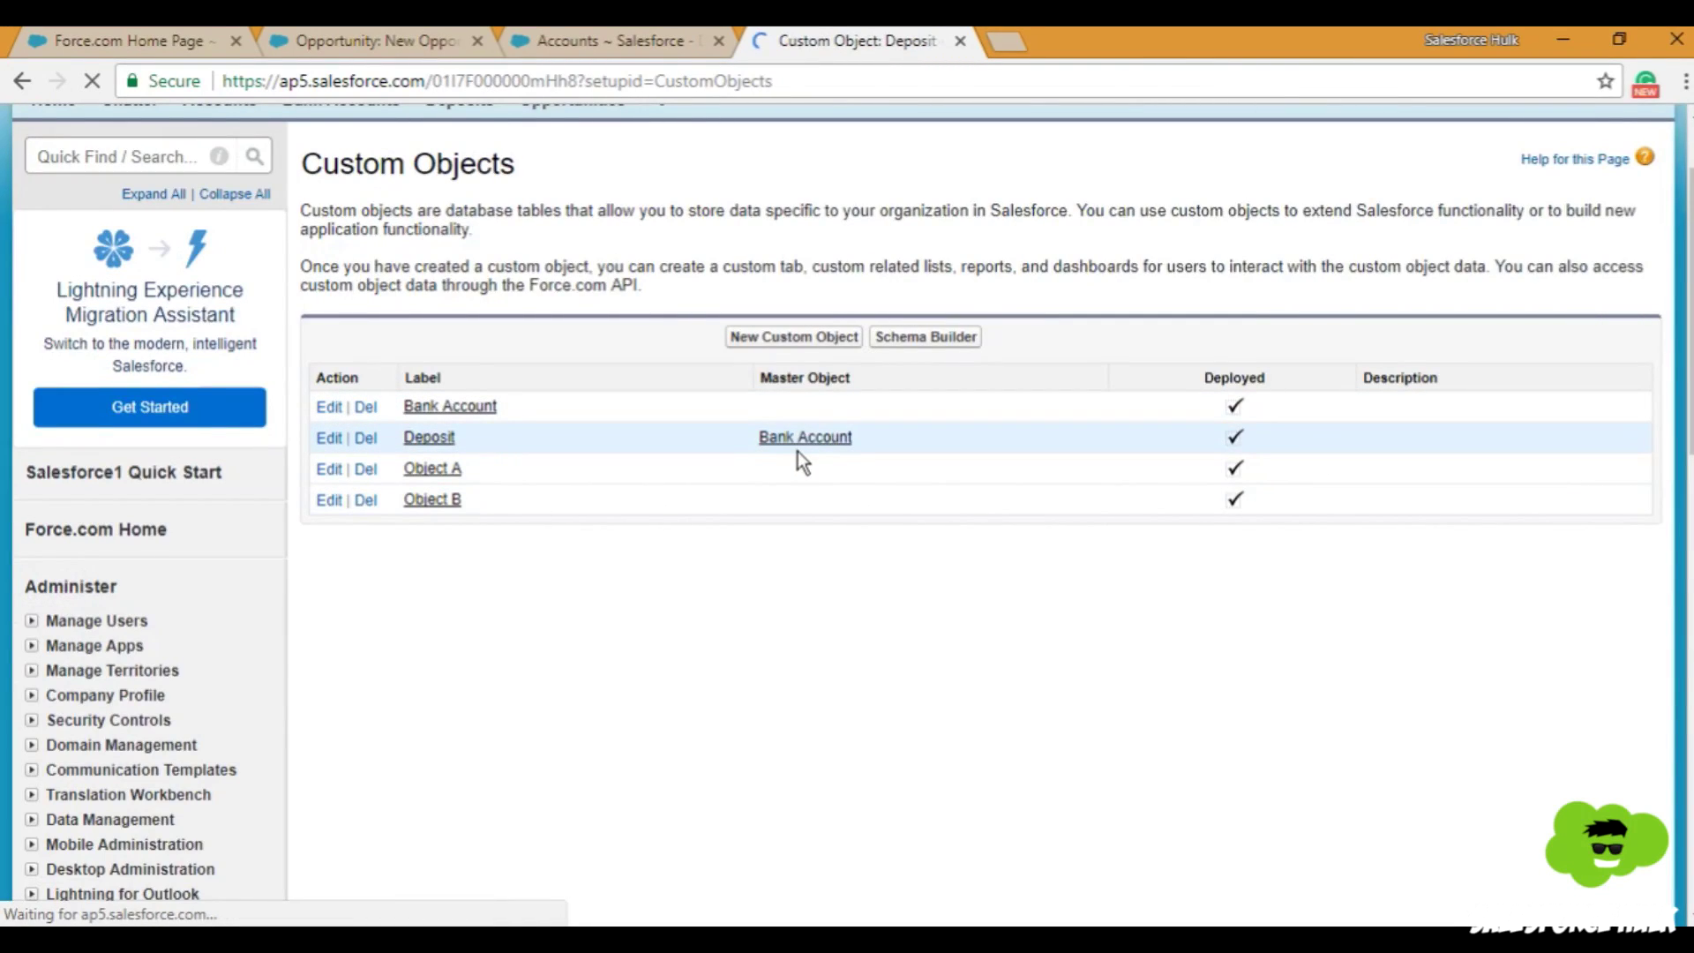
{"action": "scroll", "coordinate": [797, 451], "scroll_direction": "down", "scroll_amount": 5}
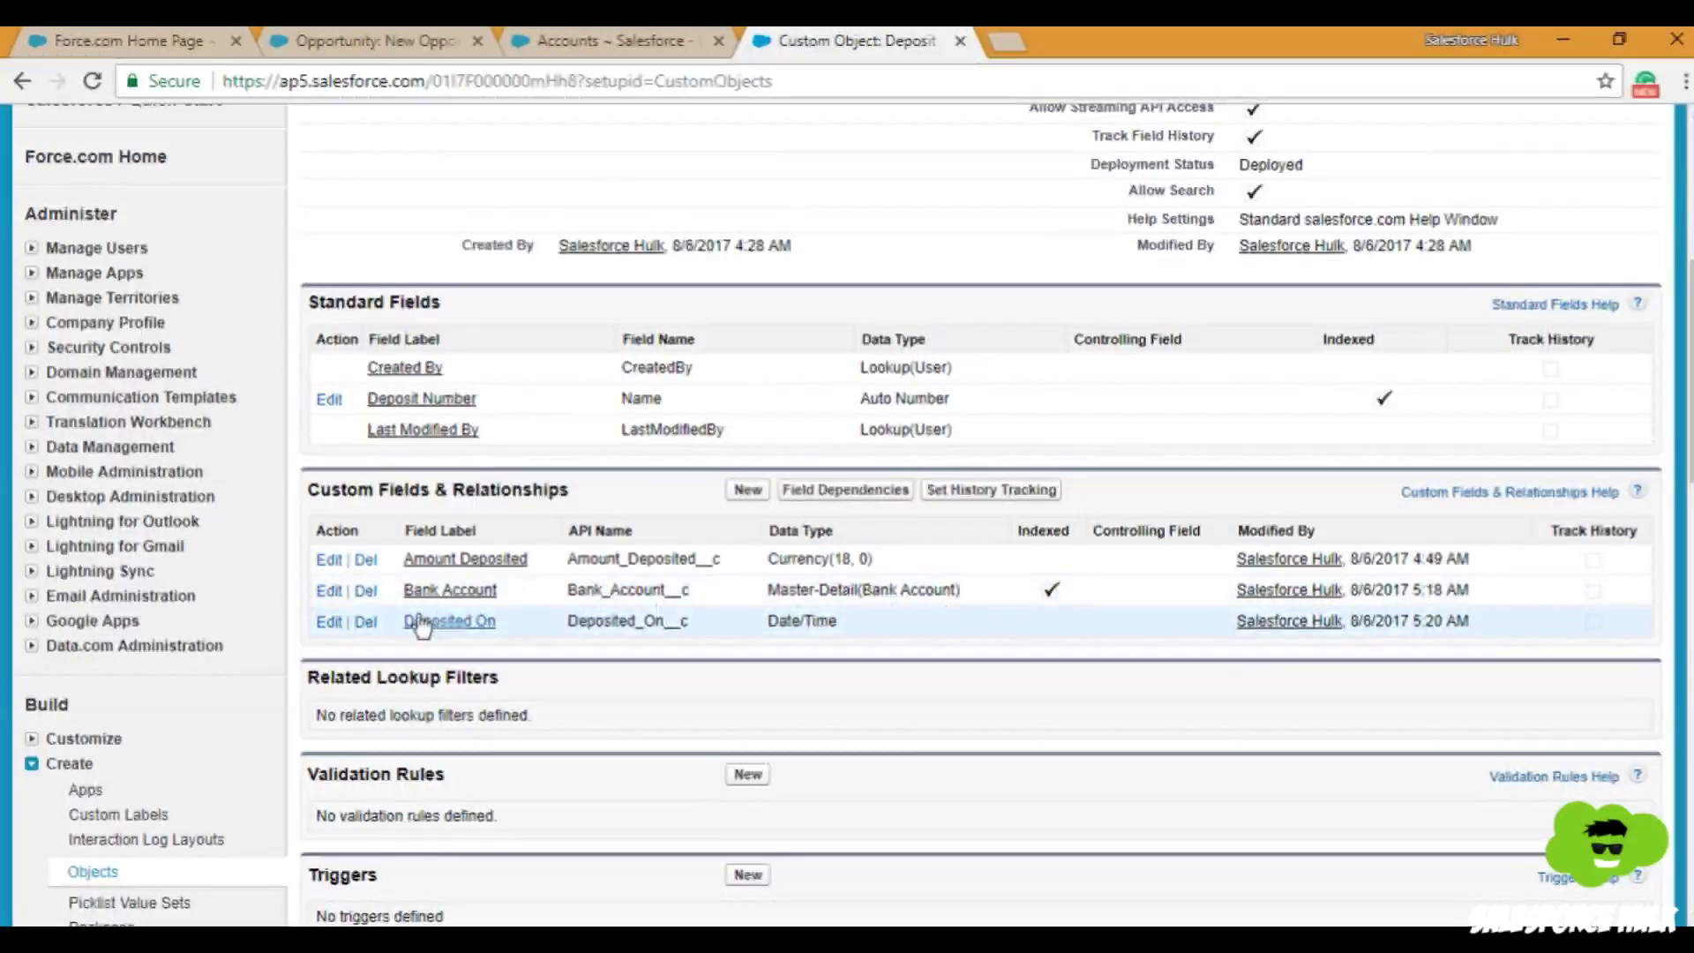
Edit the Deposit object's Bank Account field, close the Accounts browser tab, and show the lookup filter settings
{"action": "left_click", "coordinate": [330, 590]}
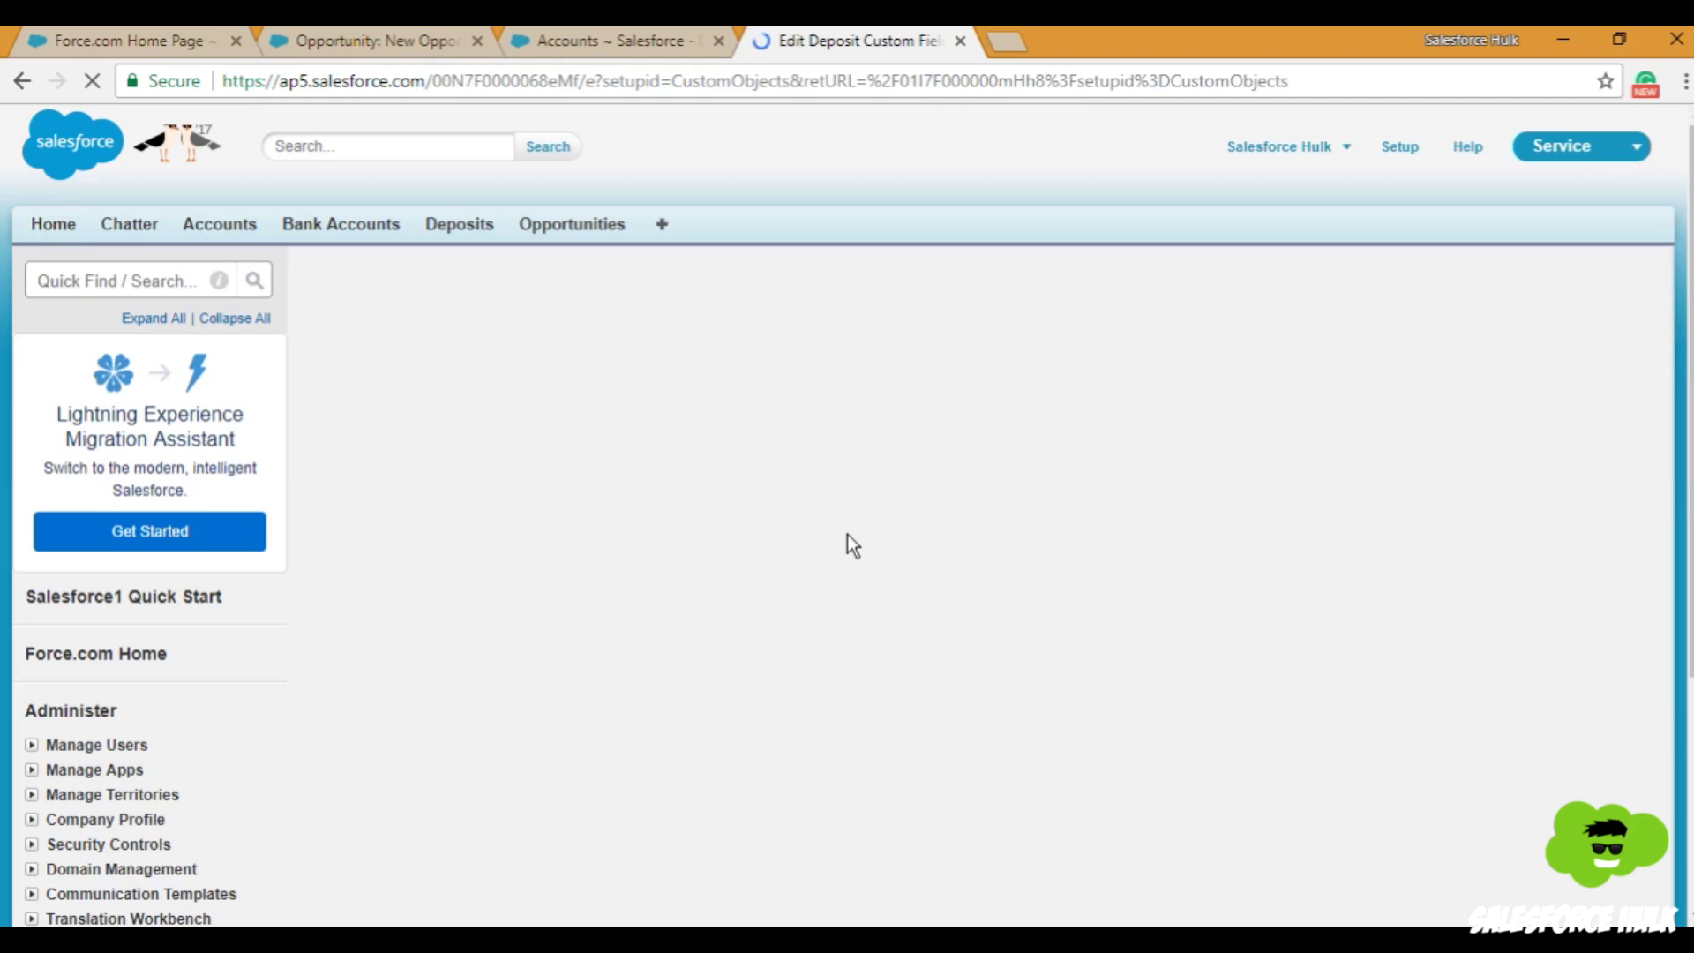
{"action": "left_click", "coordinate": [600, 40]}
{"action": "left_click", "coordinate": [719, 40]}
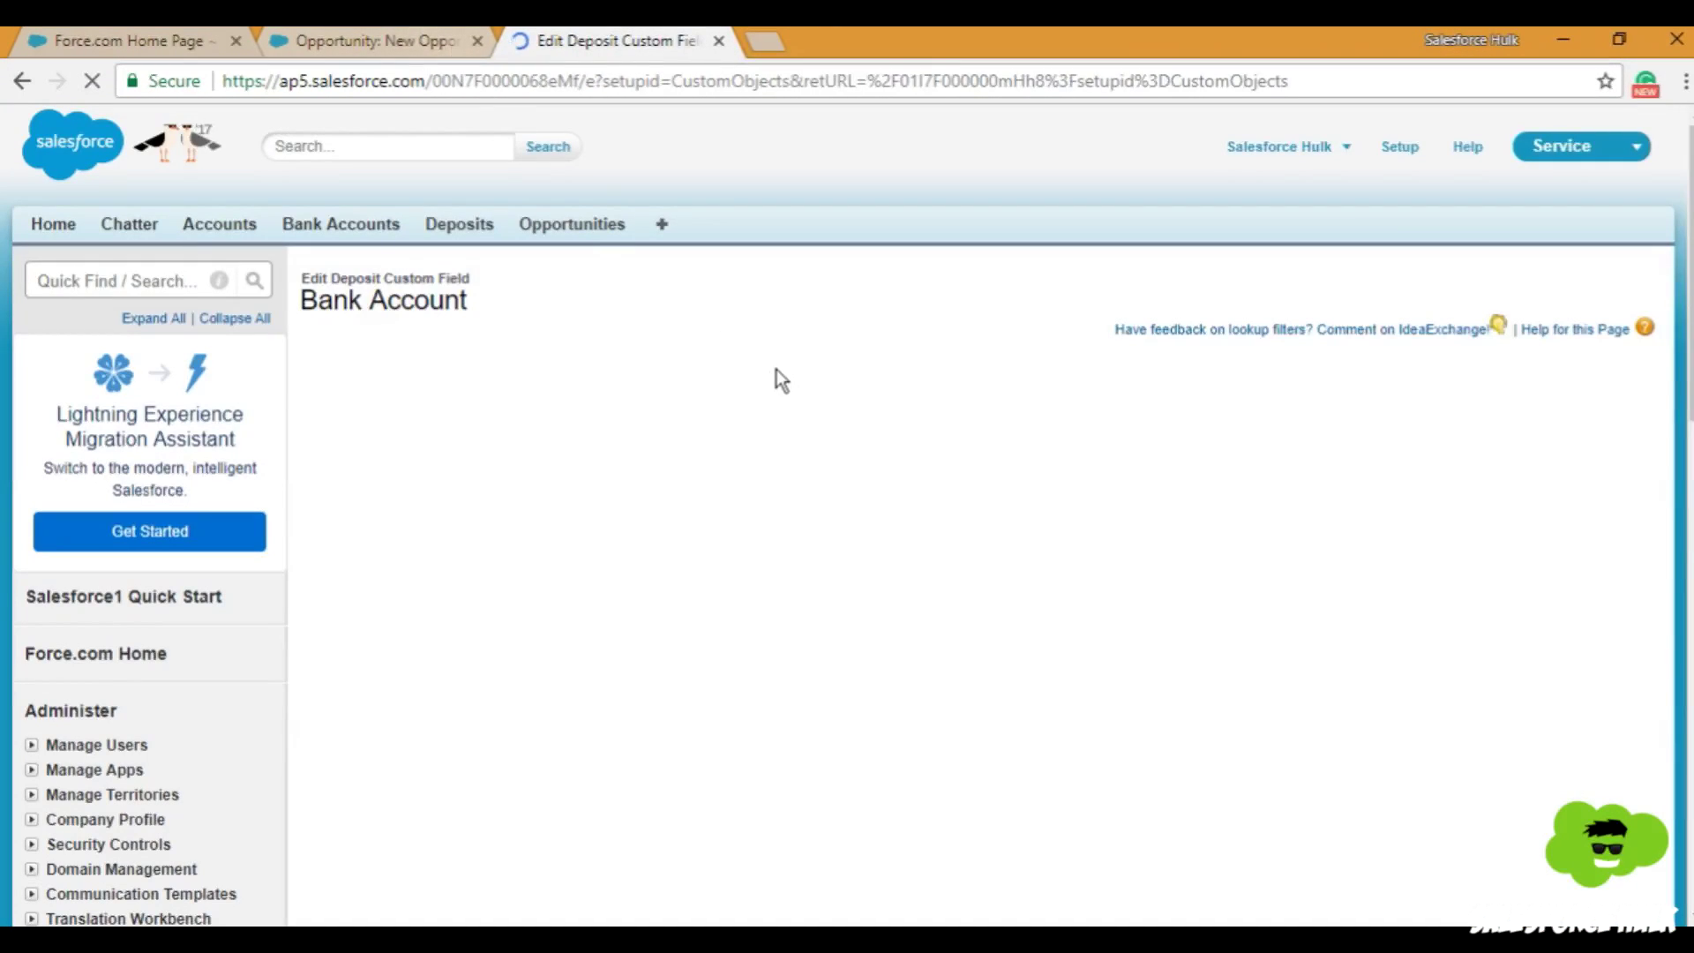
{"action": "scroll", "coordinate": [783, 375], "scroll_direction": "down", "scroll_amount": 7}
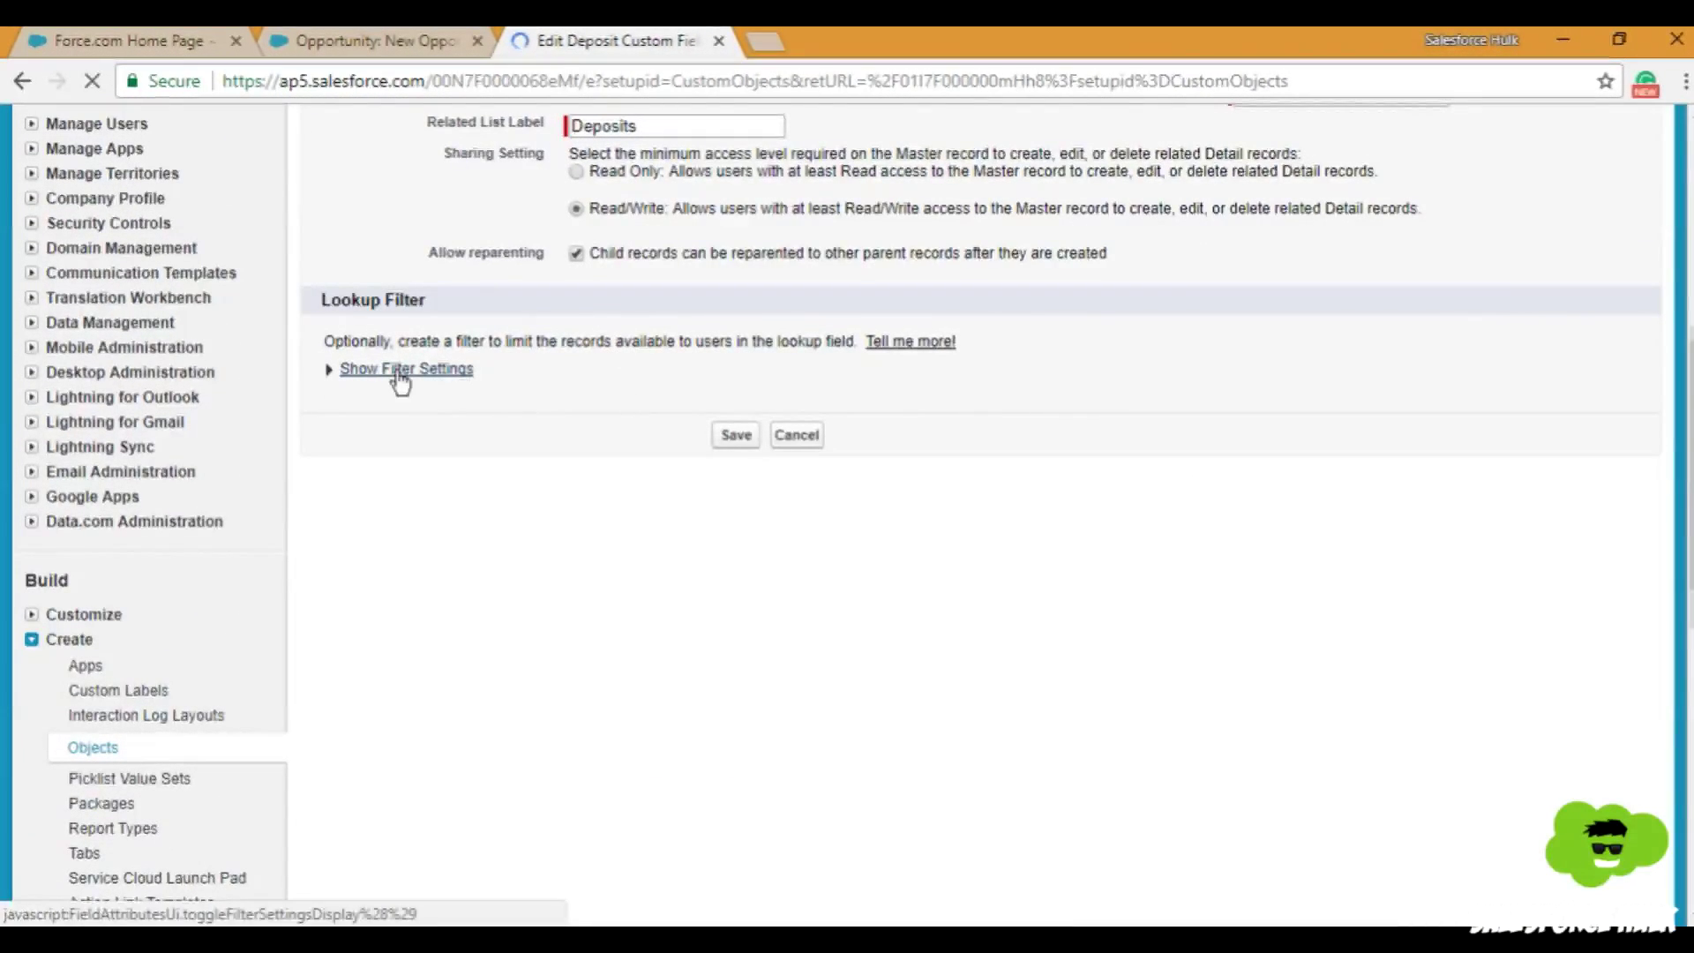
{"action": "left_click", "coordinate": [400, 369]}
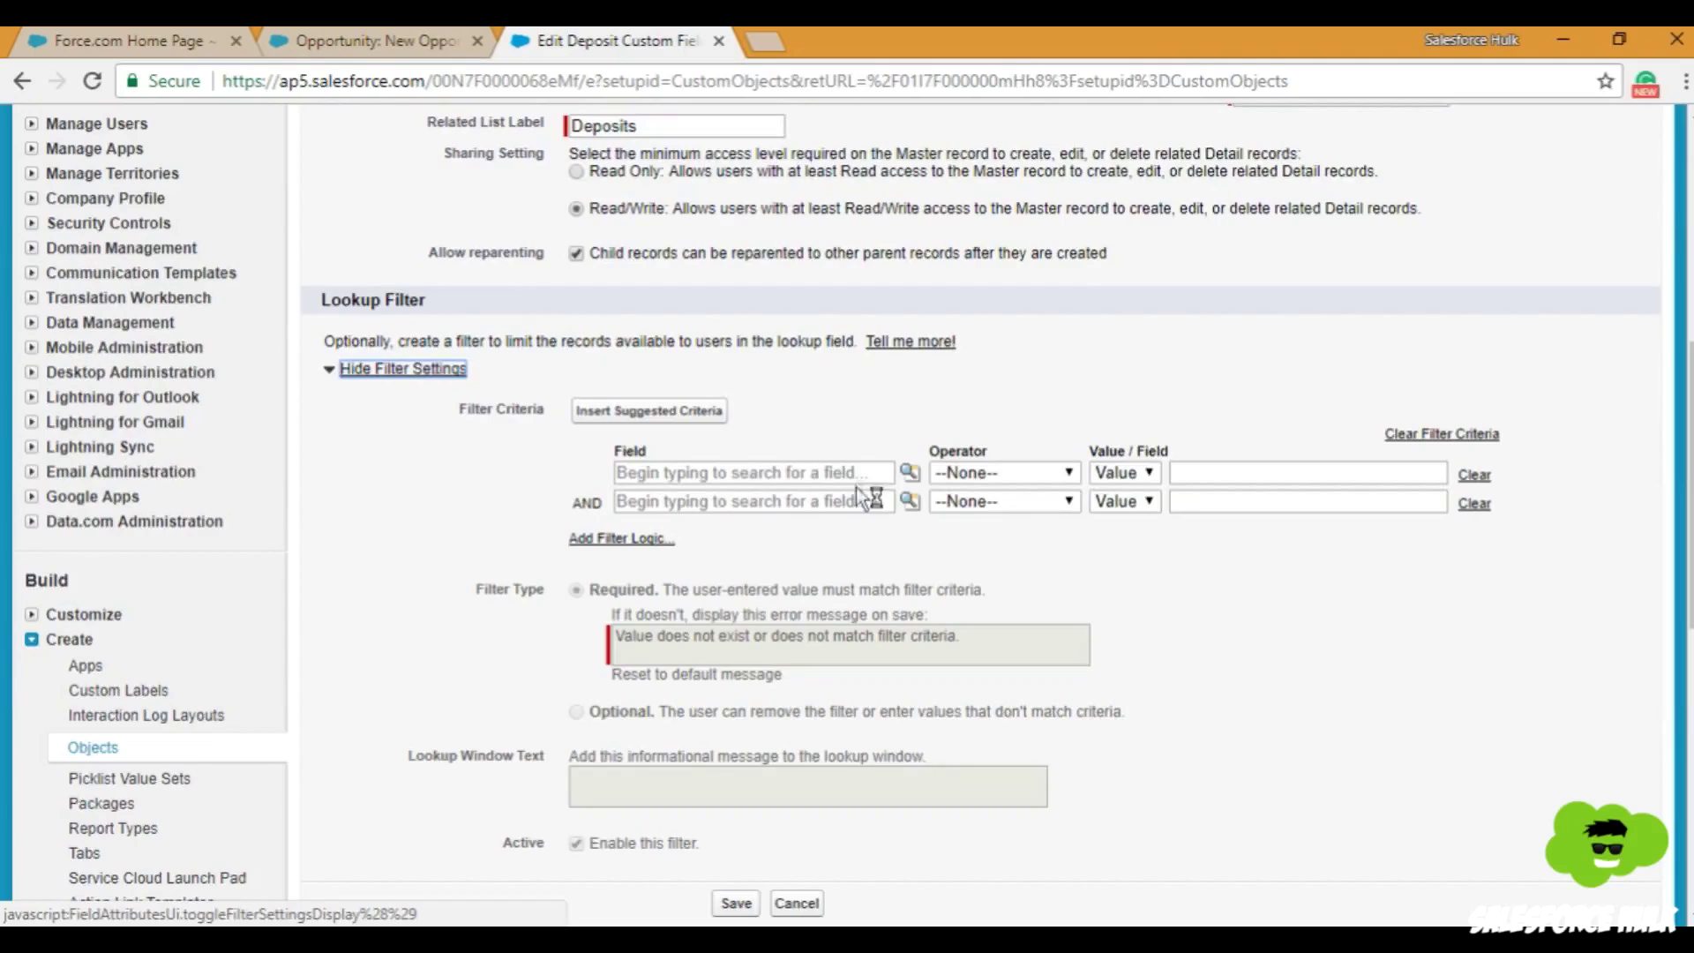
{"action": "left_click", "coordinate": [852, 475]}
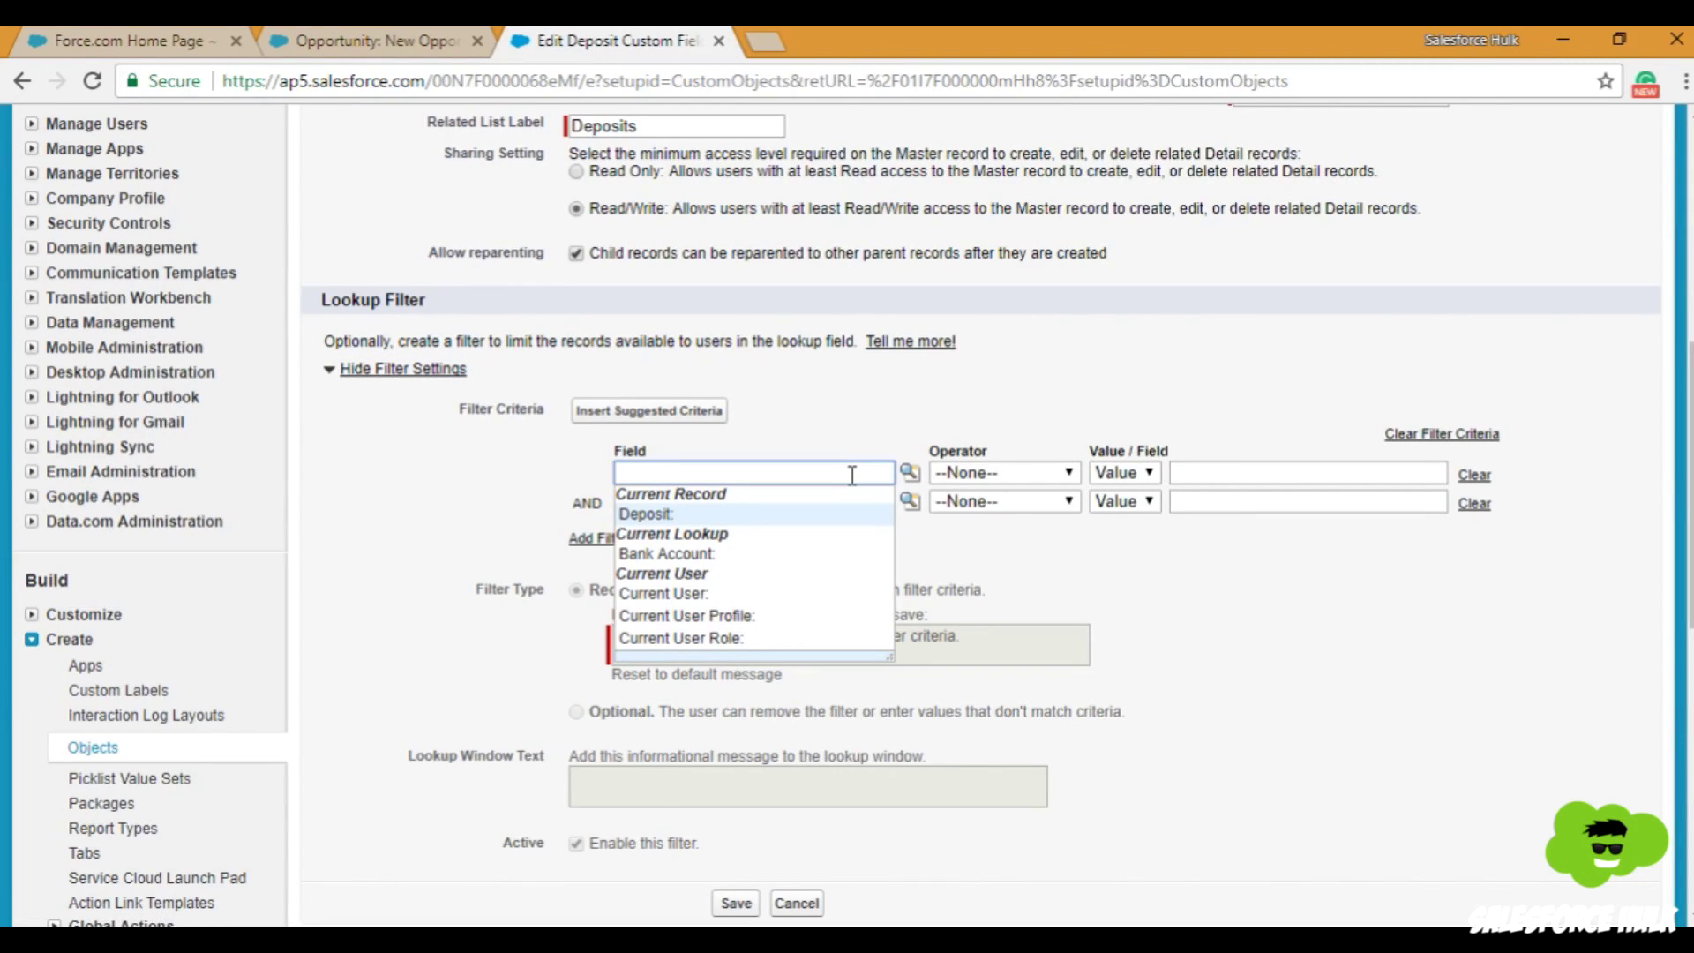
{"action": "type", "text": "Bank"}
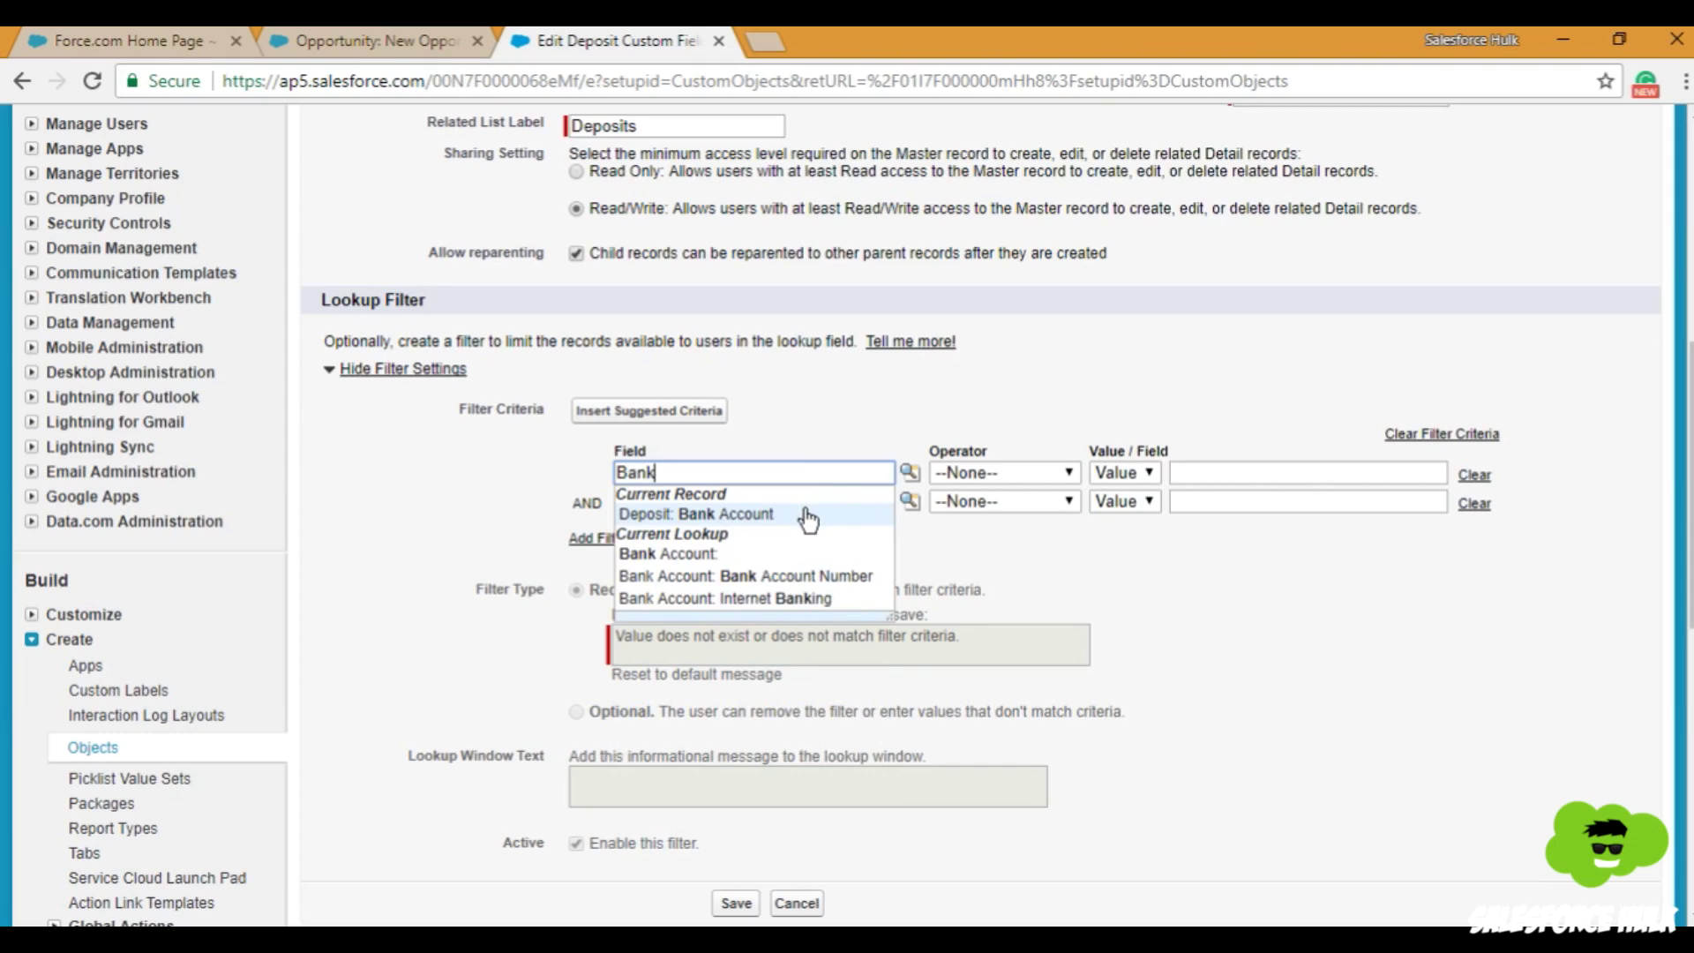
{"action": "left_click", "coordinate": [805, 517]}
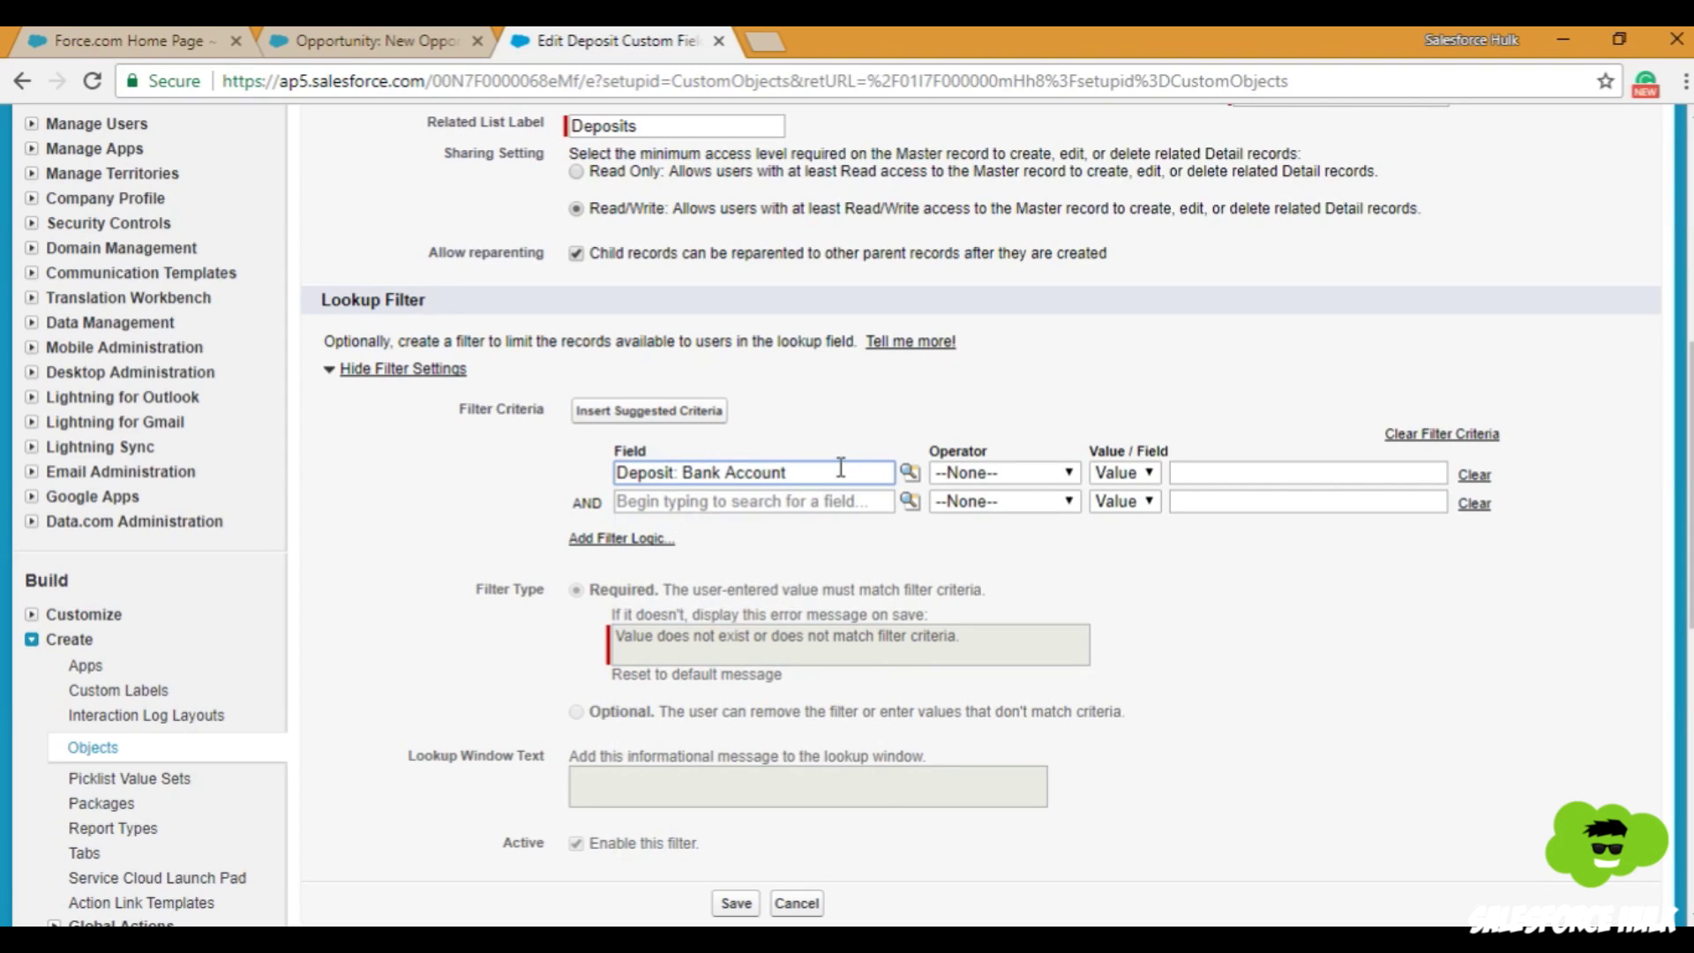
{"action": "key", "text": "BackSpace"}
{"action": "key", "text": "BackSpace"}
{"action": "key", "text": "BackSpace"}
{"action": "key", "text": "BackSpace"}
{"action": "key", "text": "BackSpace"}
{"action": "key", "text": "BackSpace"}
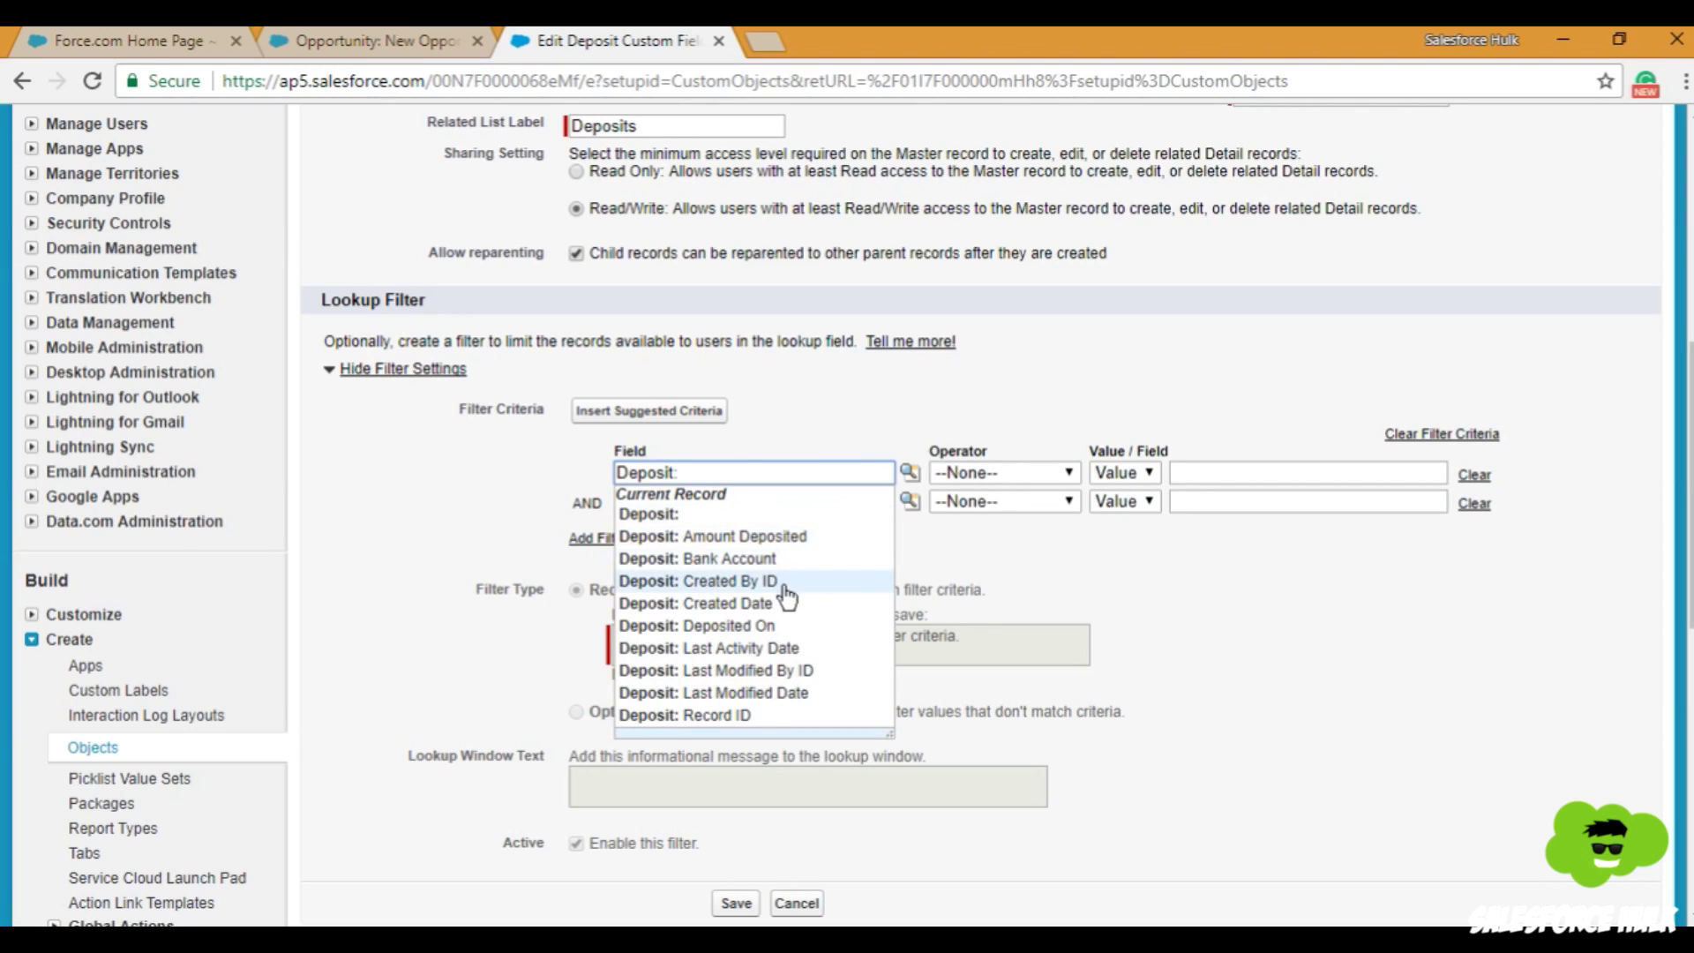
{"action": "scroll", "coordinate": [788, 572], "scroll_direction": "down", "scroll_amount": 3}
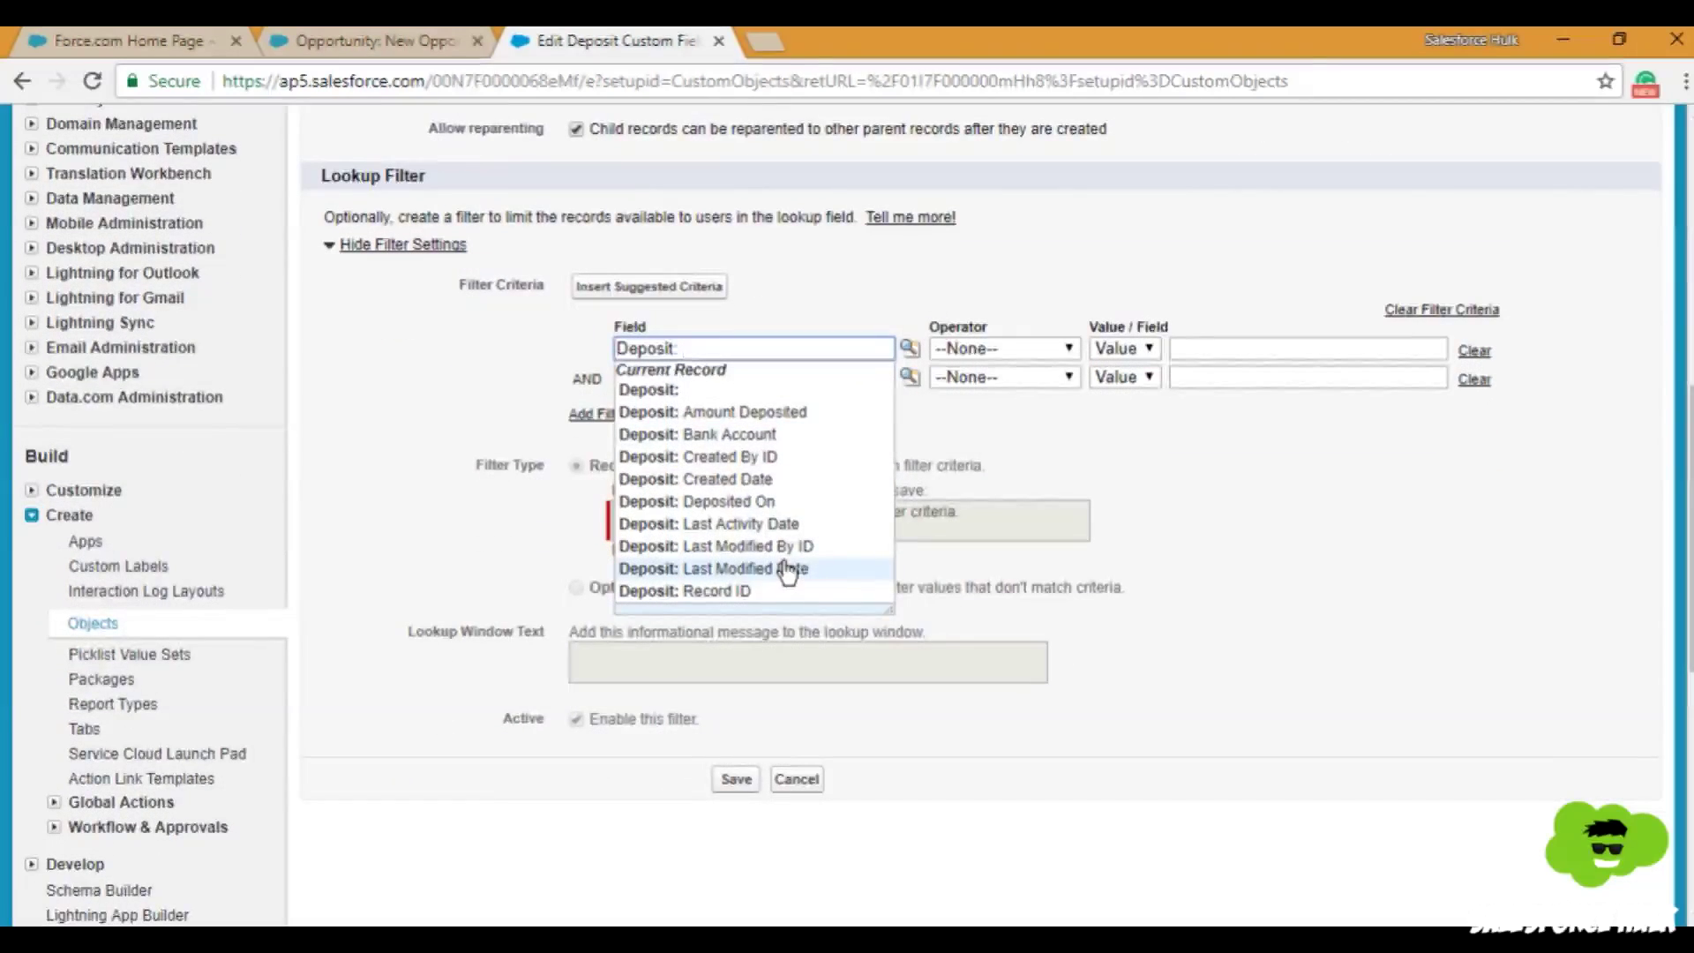
{"action": "left_click", "coordinate": [795, 446]}
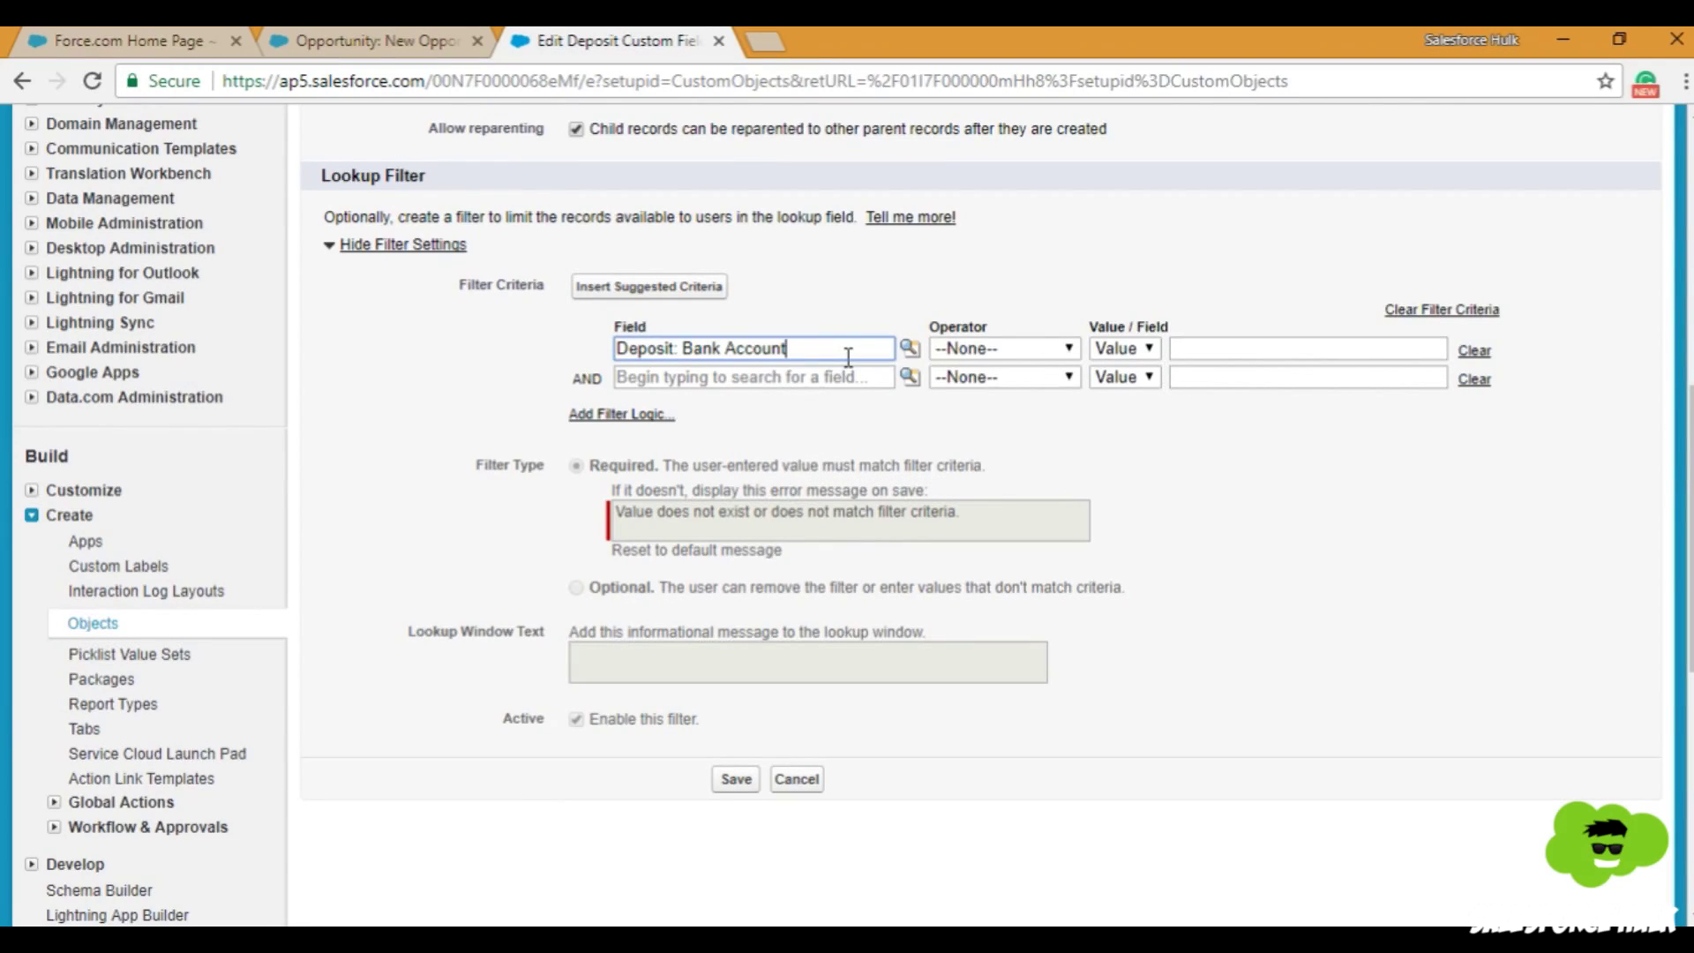
Insert Bank Account: Account Type as the field of the first lookup filter criterion
{"action": "left_click", "coordinate": [907, 377]}
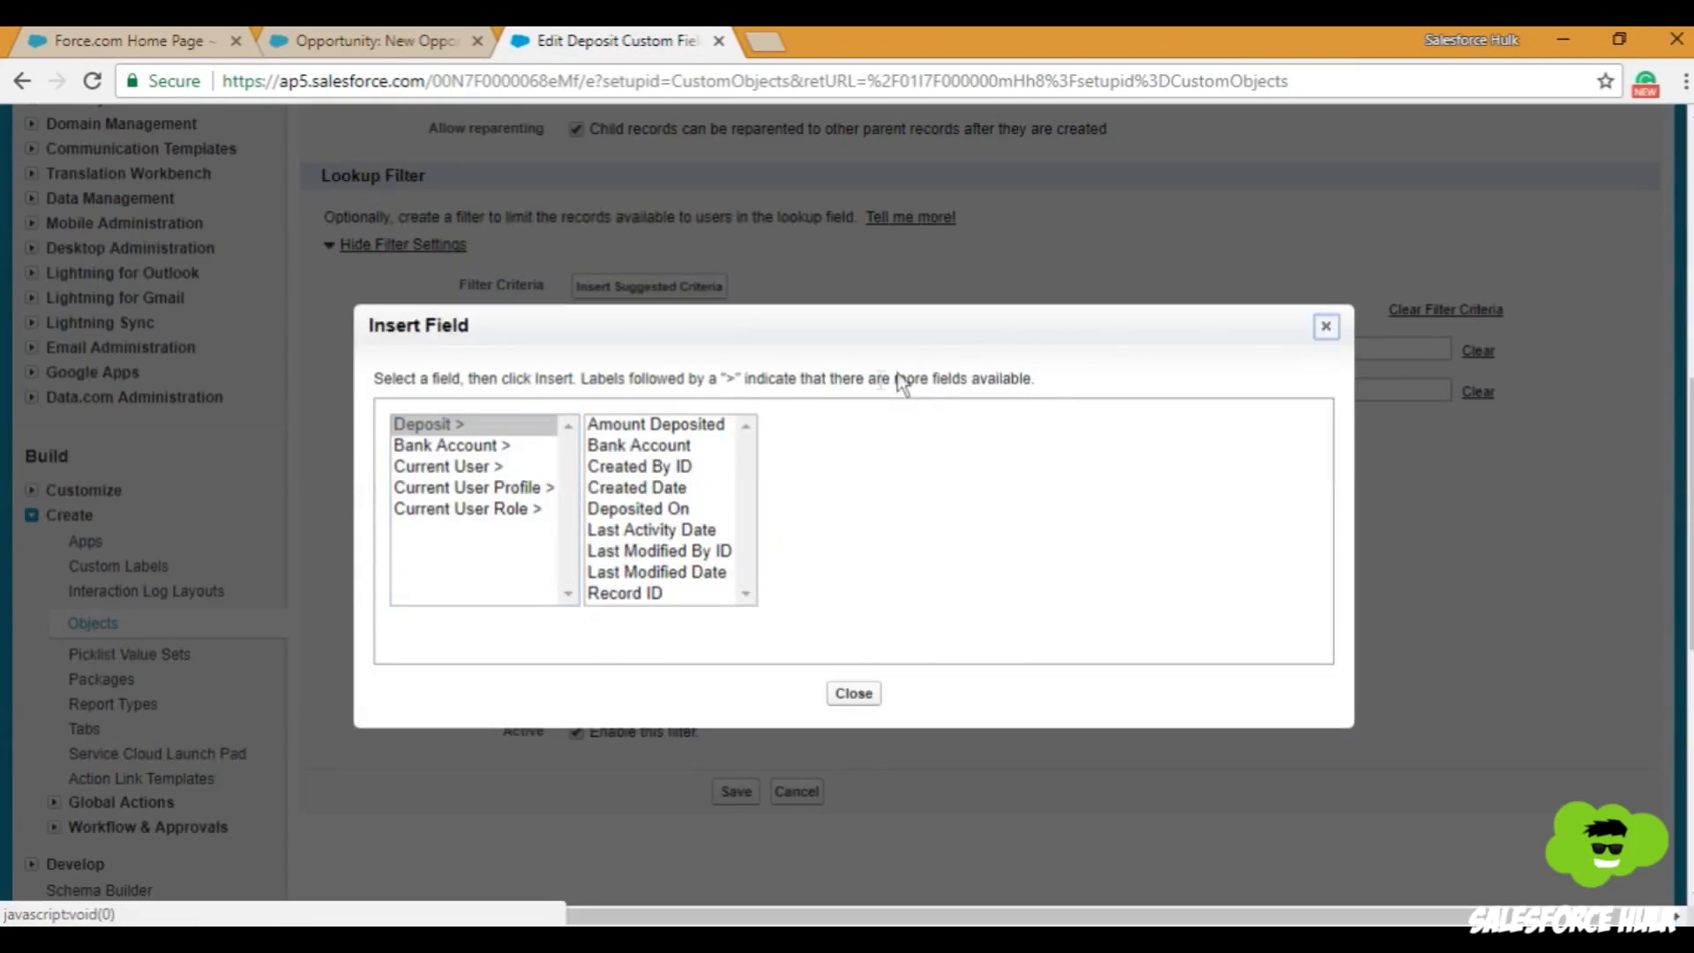
{"action": "left_click", "coordinate": [484, 445]}
{"action": "mouse_move", "coordinate": [909, 450]}
{"action": "left_mouse_down"}
{"action": "mouse_move", "coordinate": [910, 578]}
{"action": "mouse_move", "coordinate": [923, 473]}
{"action": "mouse_move", "coordinate": [909, 446]}
{"action": "left_mouse_up"}
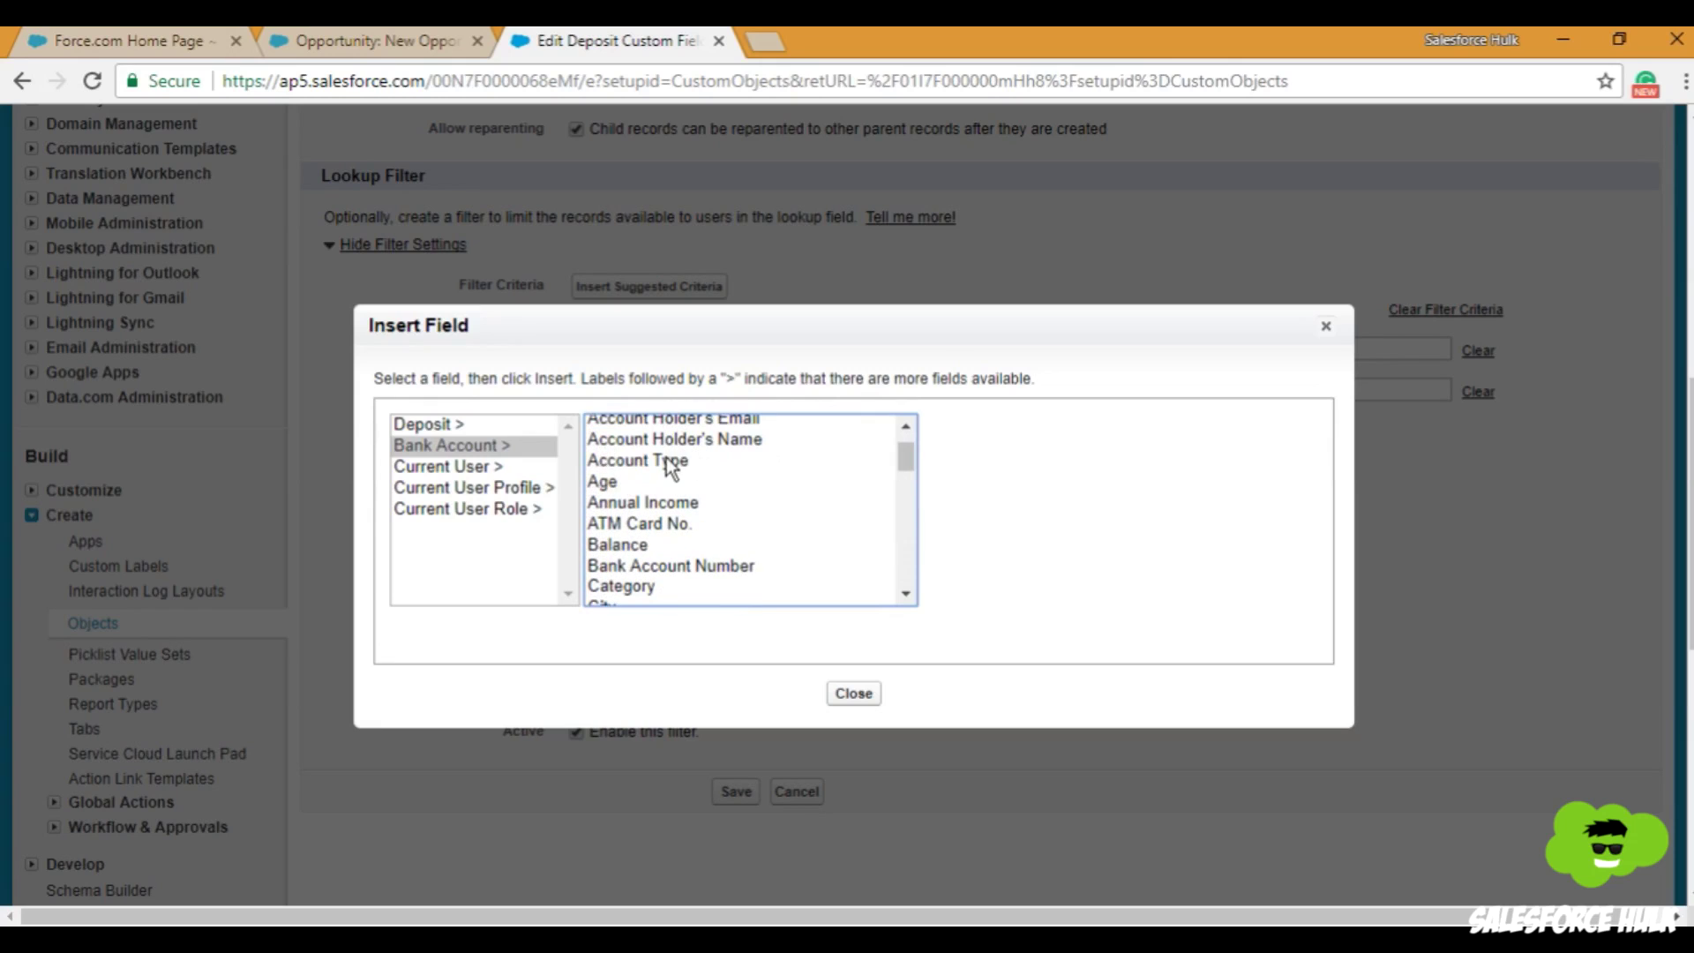
{"action": "left_click", "coordinate": [670, 462]}
{"action": "left_click", "coordinate": [1023, 554]}
Make the criterion equal Current Account General, set the filter type to Optional, and save the Bank Account field
{"action": "left_click", "coordinate": [1041, 350]}
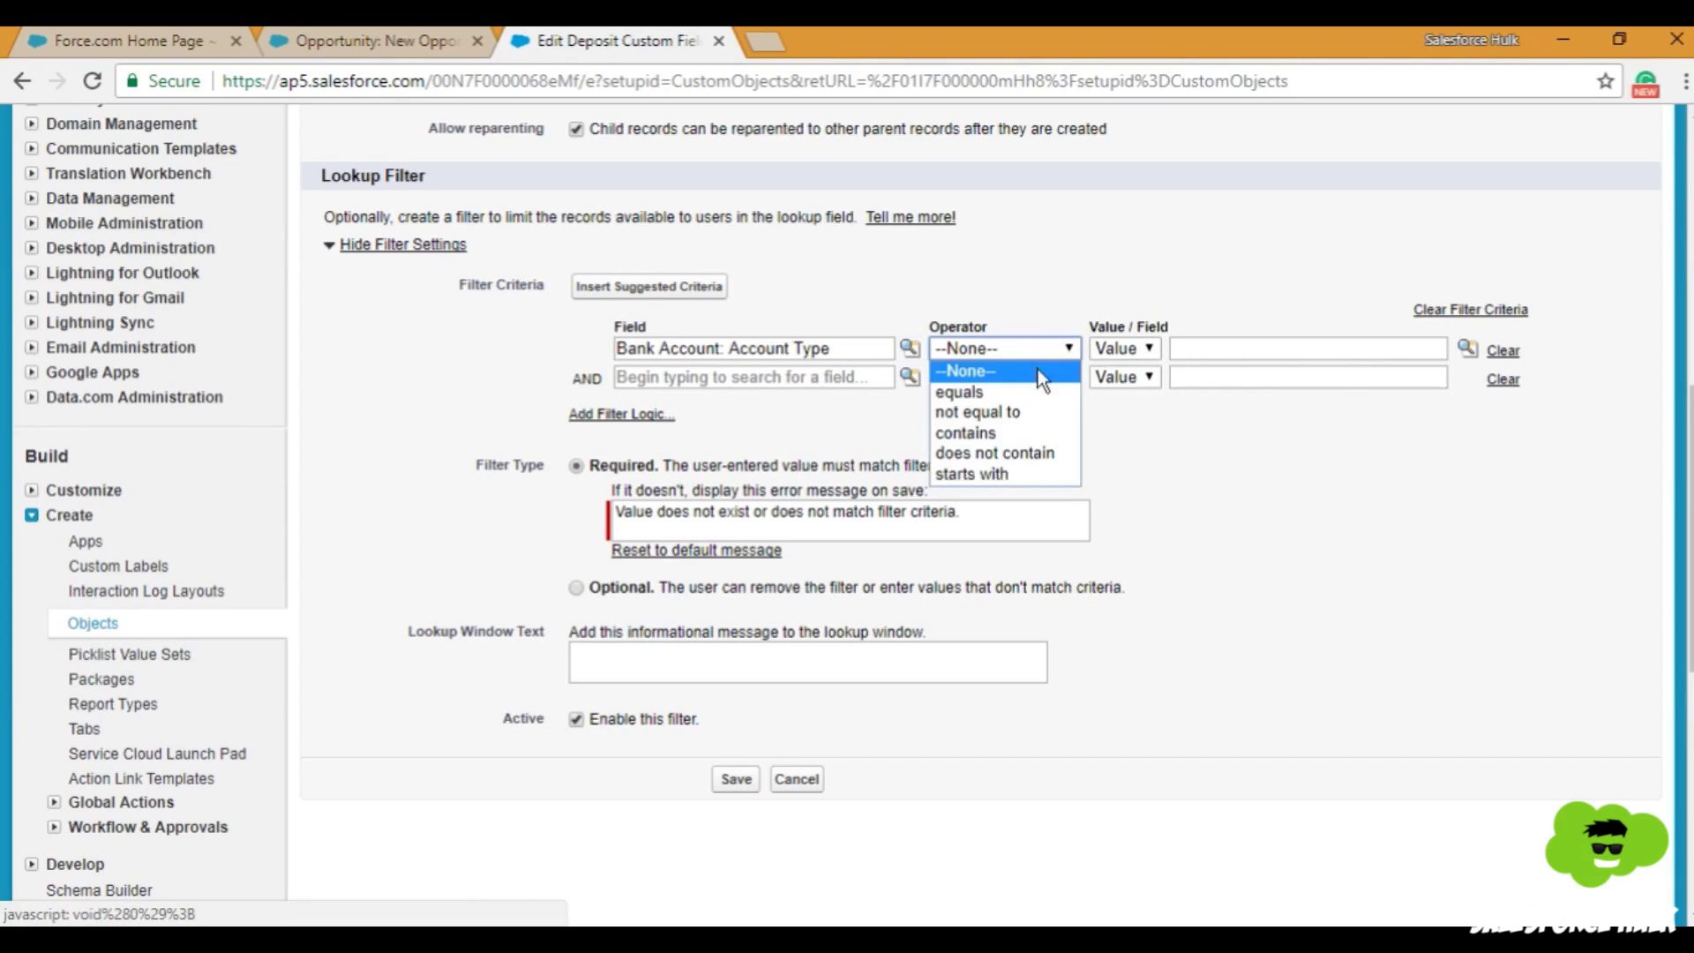
{"action": "left_click", "coordinate": [1020, 388]}
{"action": "left_click", "coordinate": [1468, 351]}
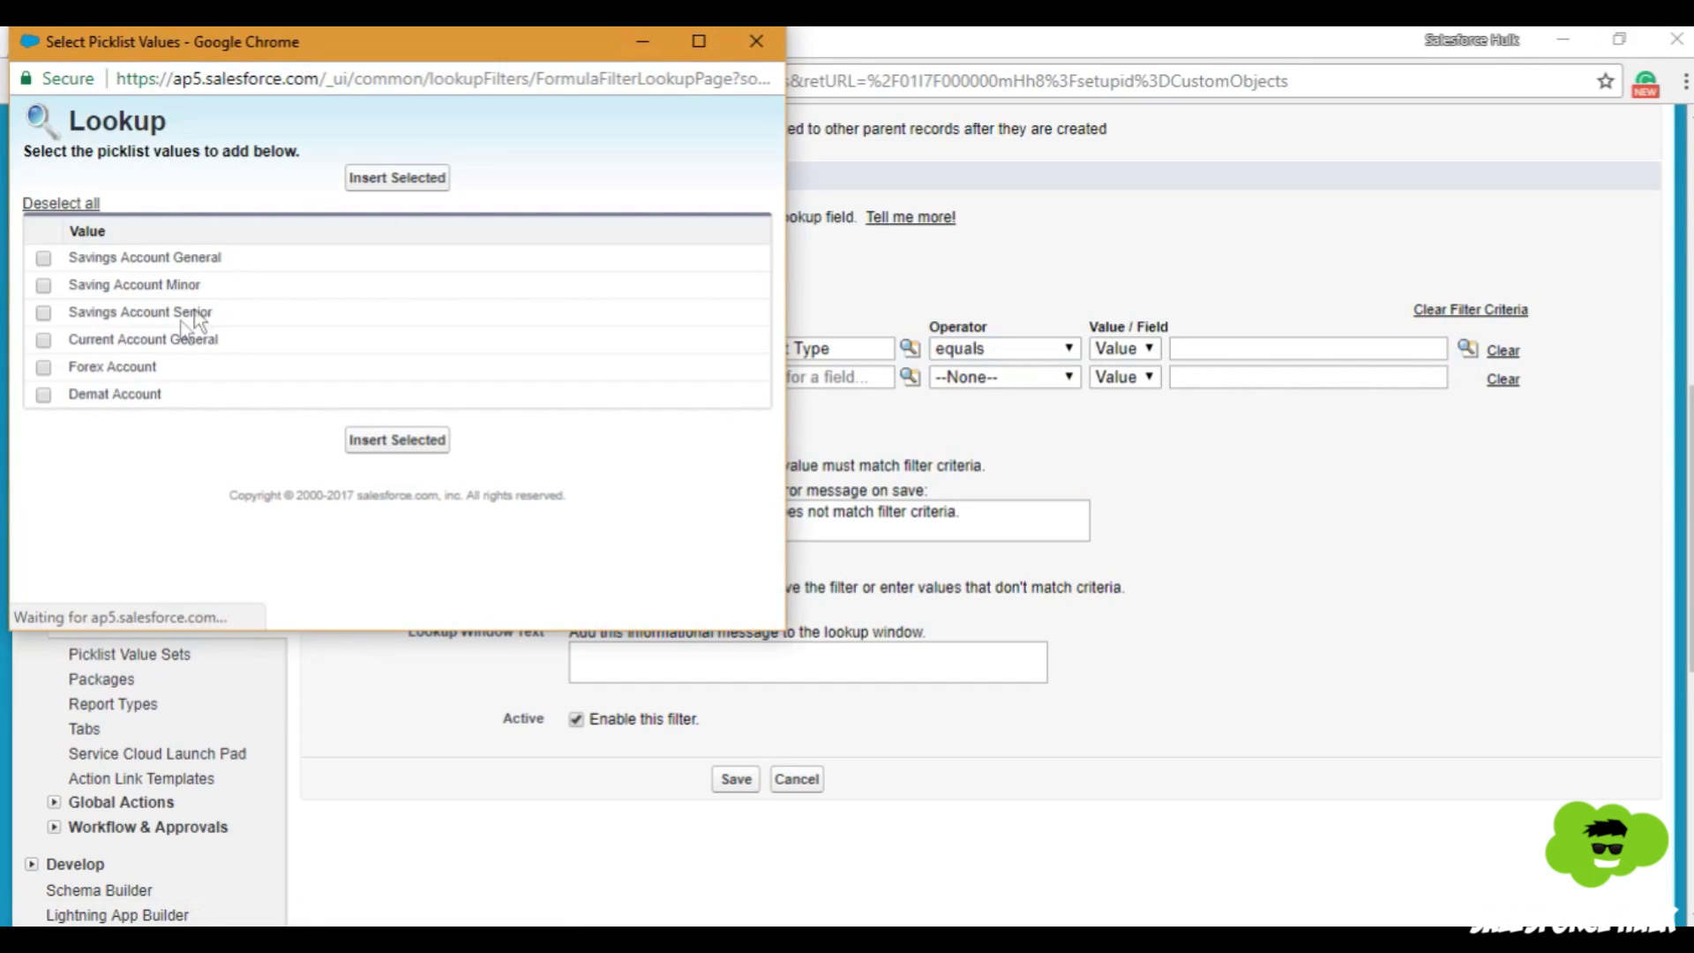
{"action": "left_click", "coordinate": [396, 441]}
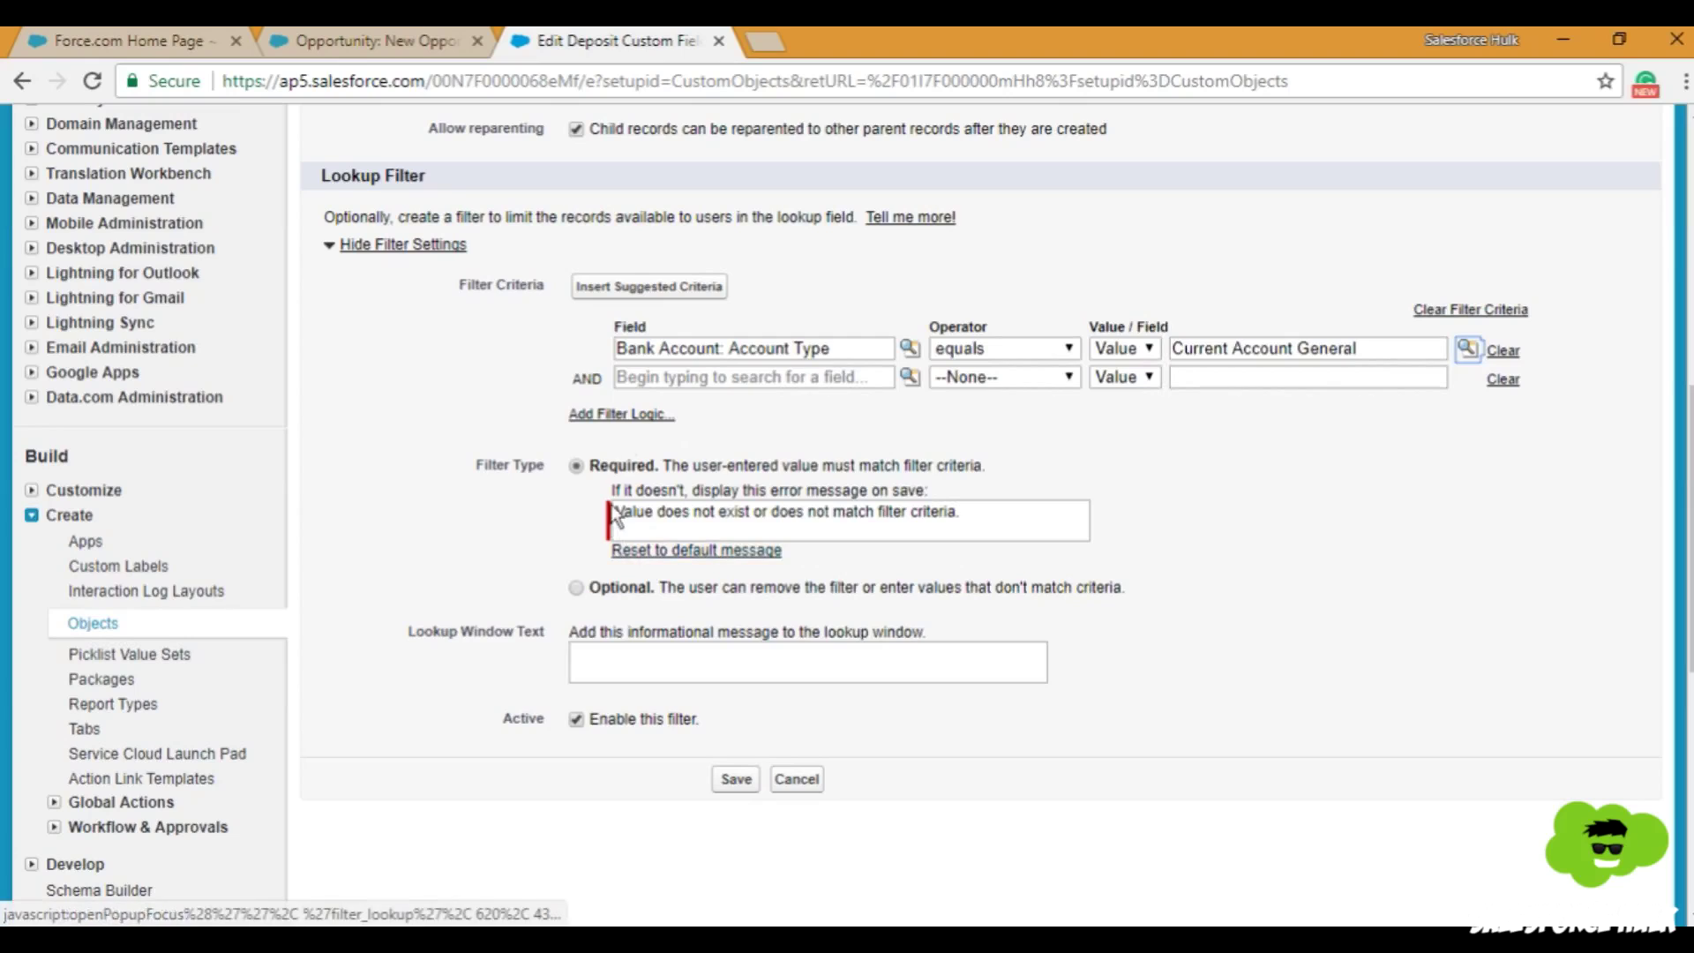
{"action": "left_click", "coordinate": [577, 588]}
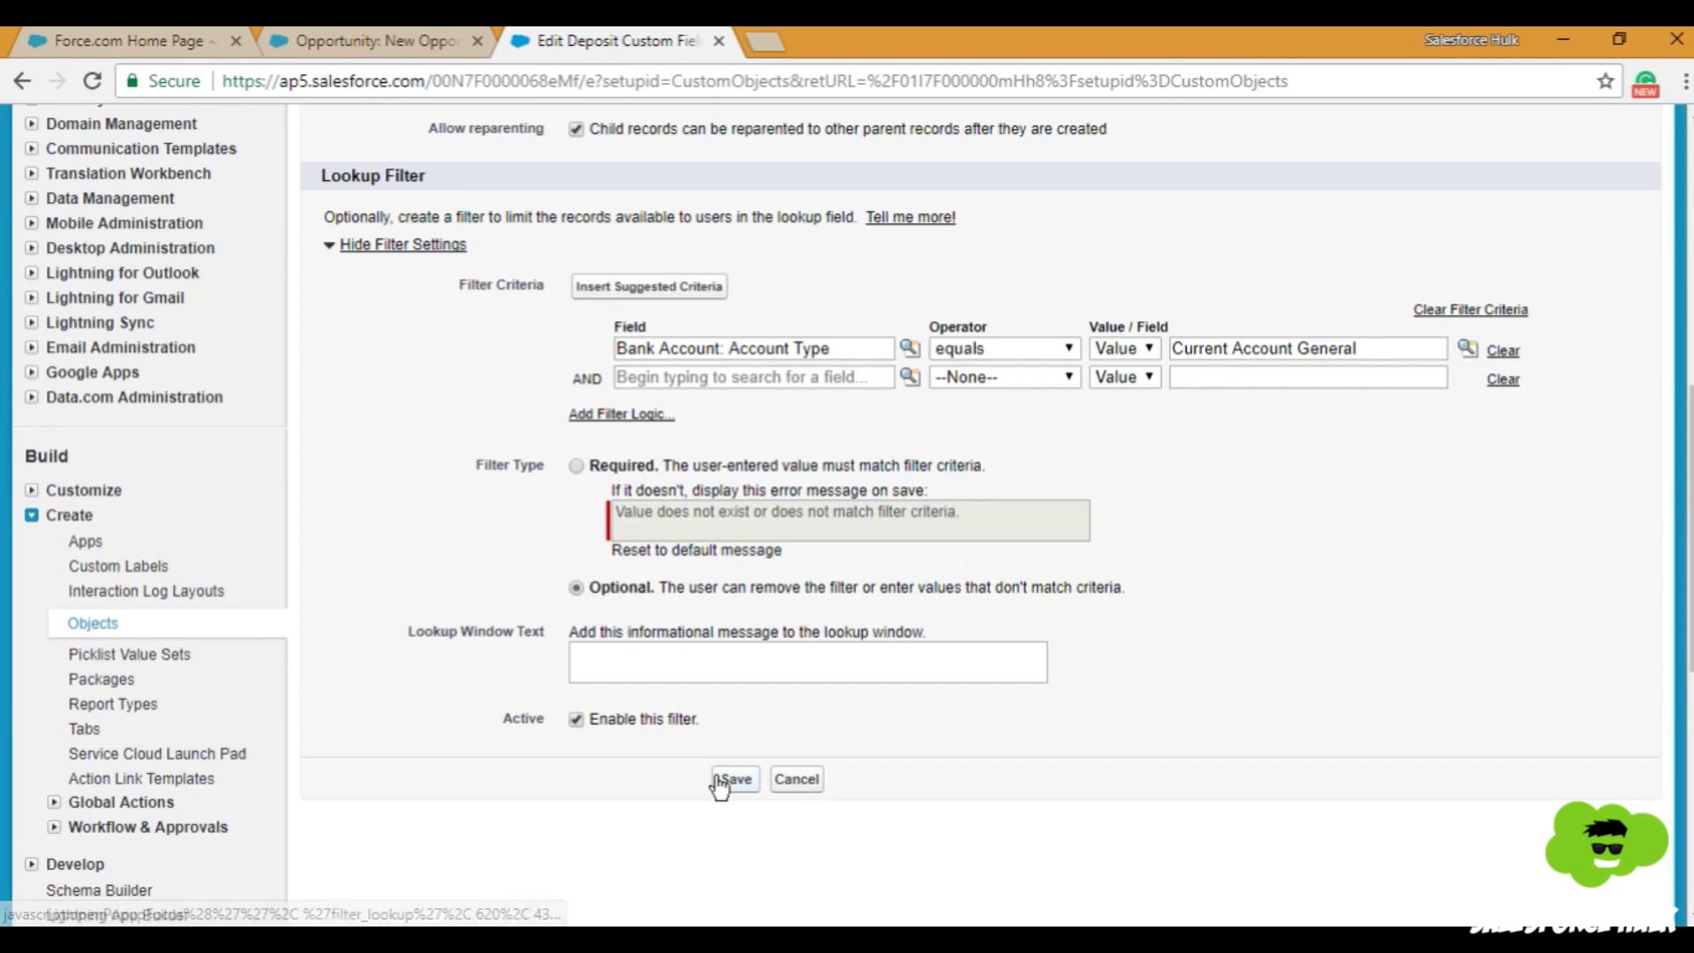
{"action": "left_click", "coordinate": [733, 782]}
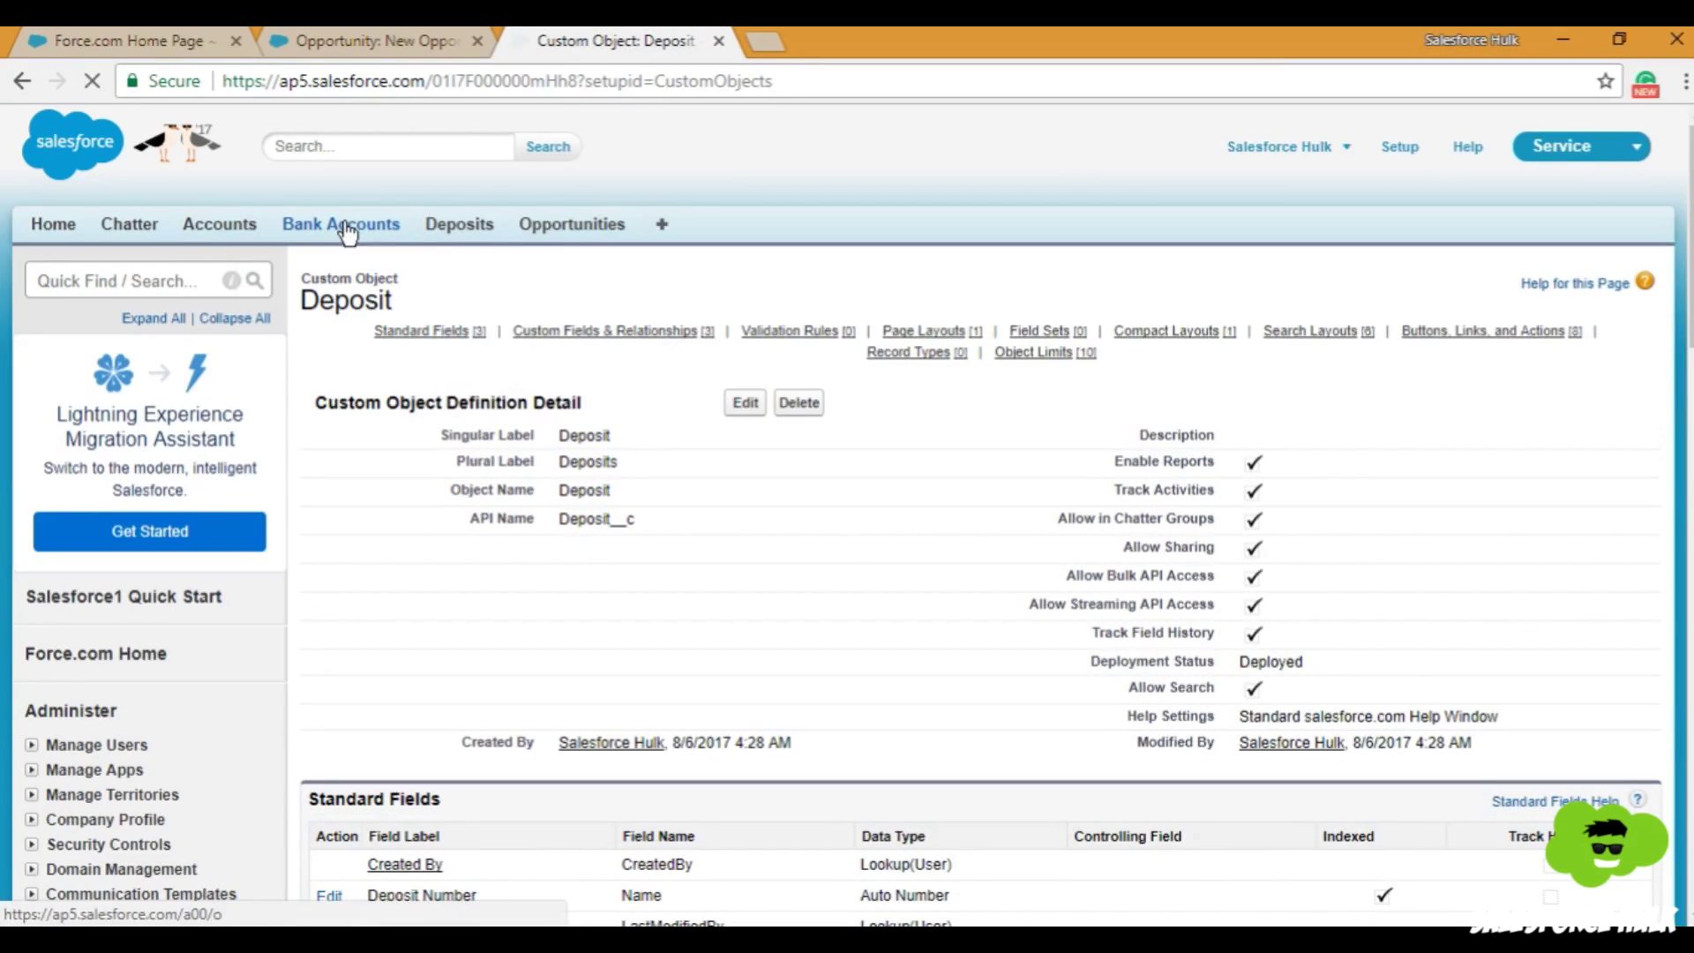
Start a new deposit and choose the first bank account listed in its Bank Account lookup
{"action": "left_click", "coordinate": [347, 231]}
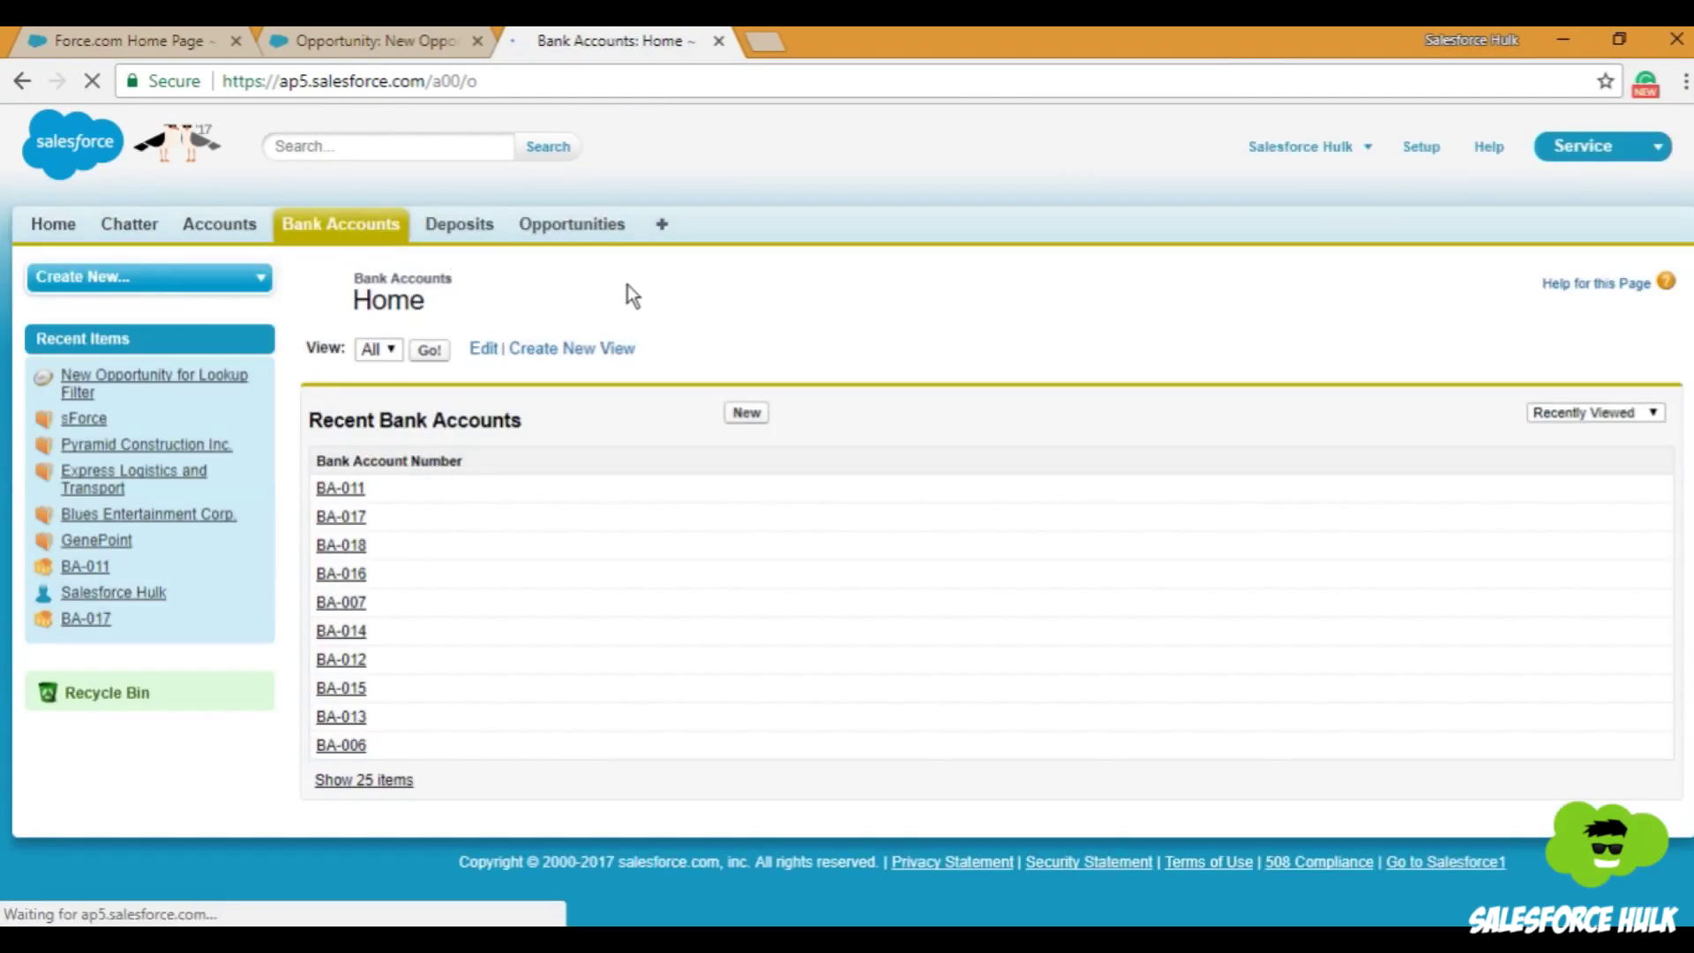
{"action": "left_click", "coordinate": [469, 226]}
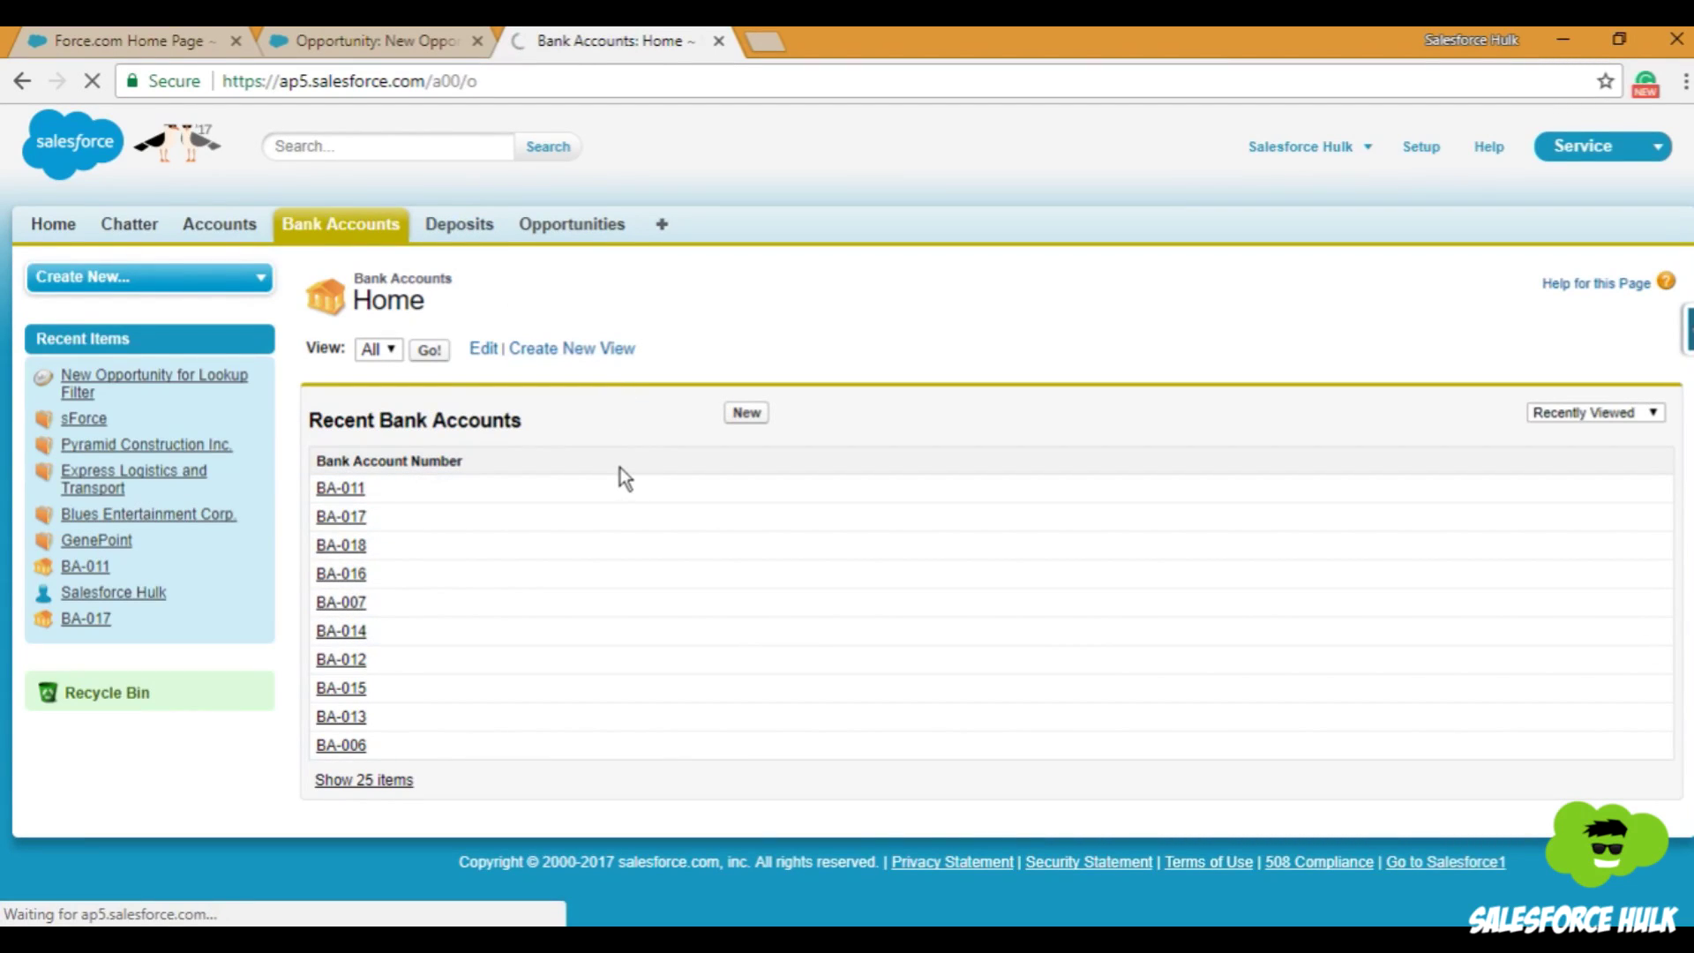
{"action": "left_click", "coordinate": [472, 228]}
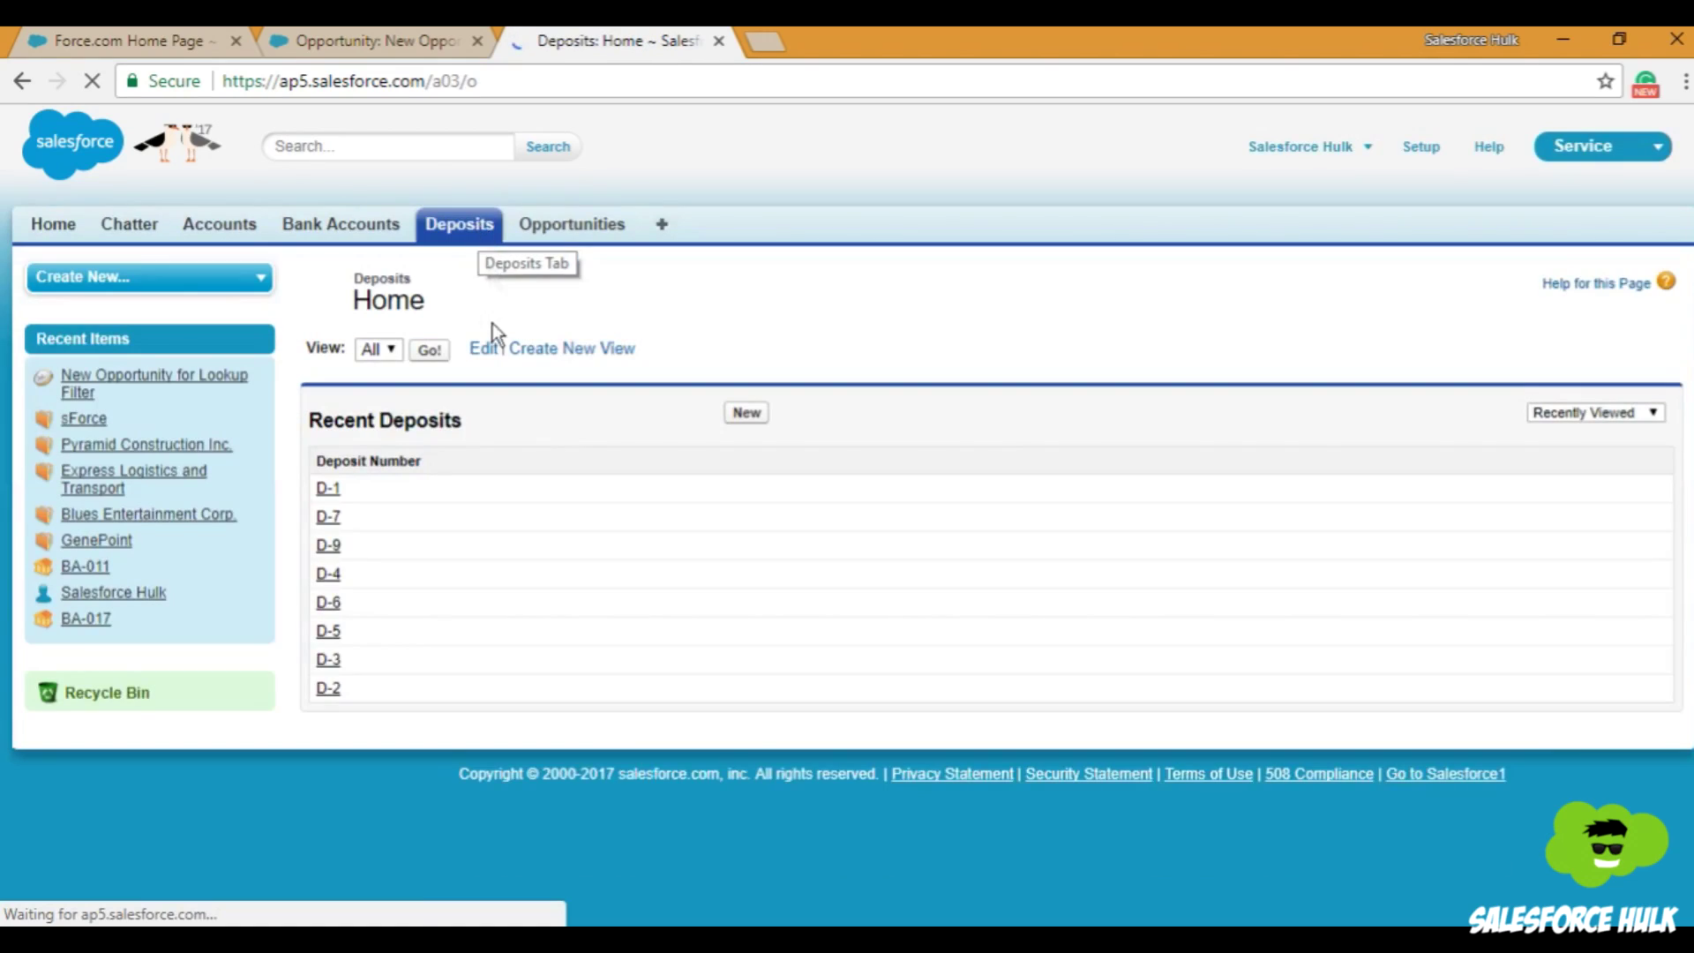
{"action": "left_click", "coordinate": [761, 415]}
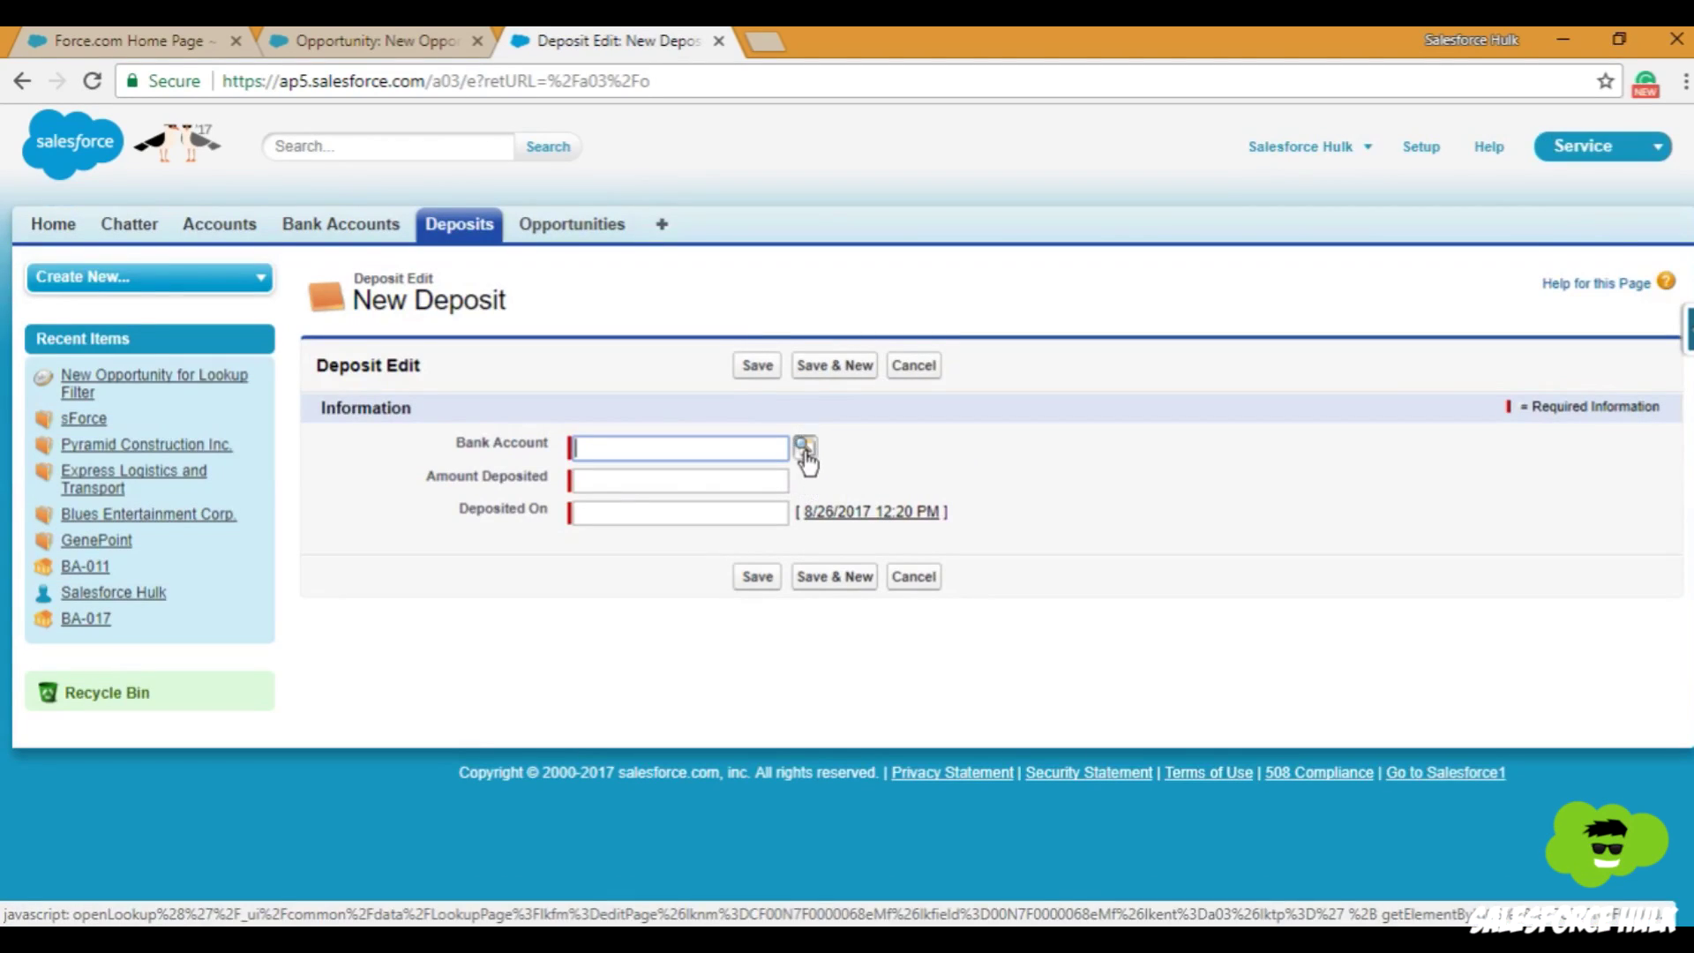
{"action": "left_click", "coordinate": [805, 450]}
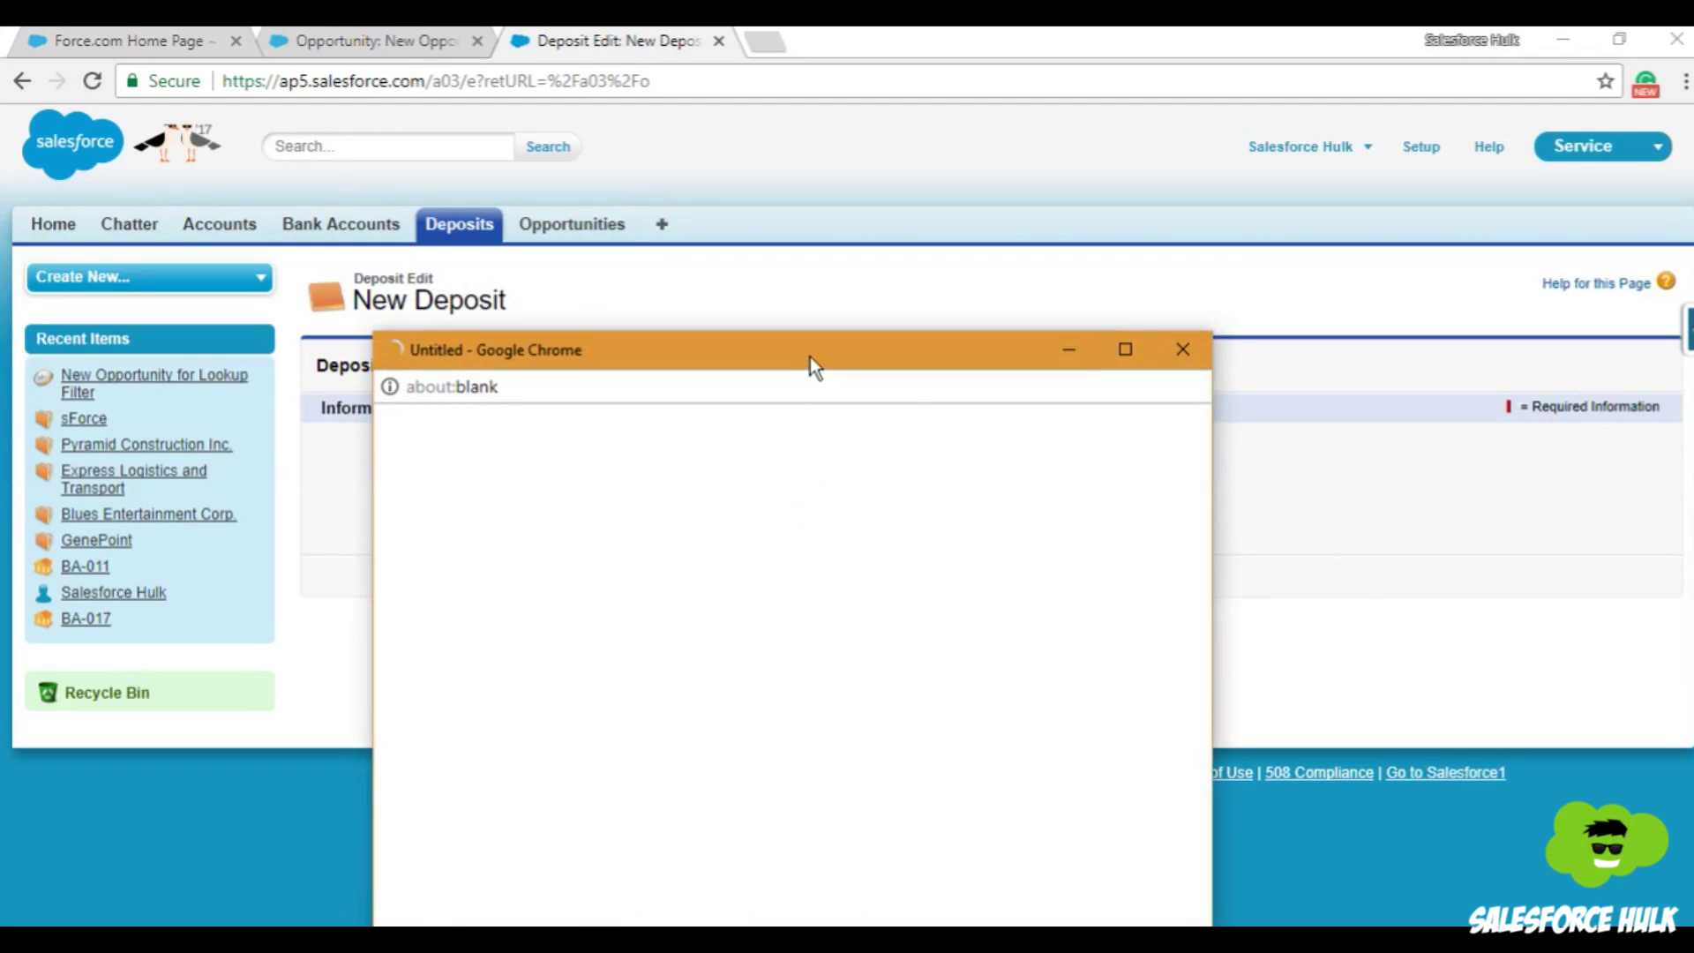
{"action": "left_click_drag", "start_coordinate": [810, 357], "coordinate": [816, 138]}
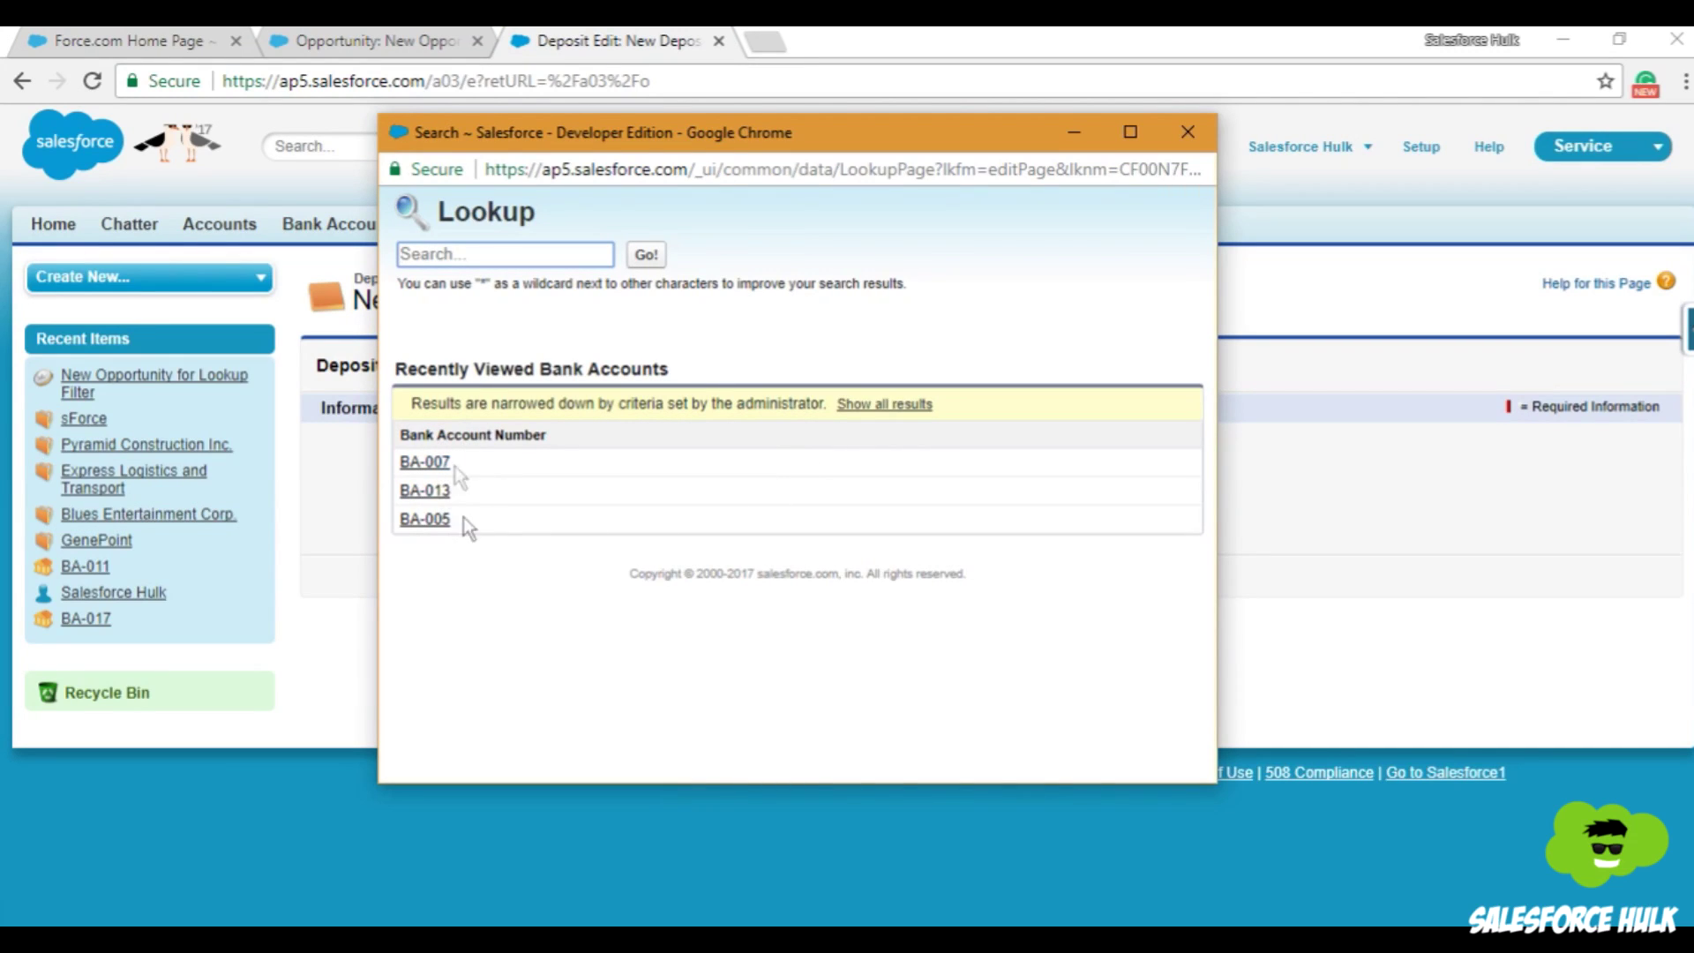
{"action": "left_click", "coordinate": [426, 462]}
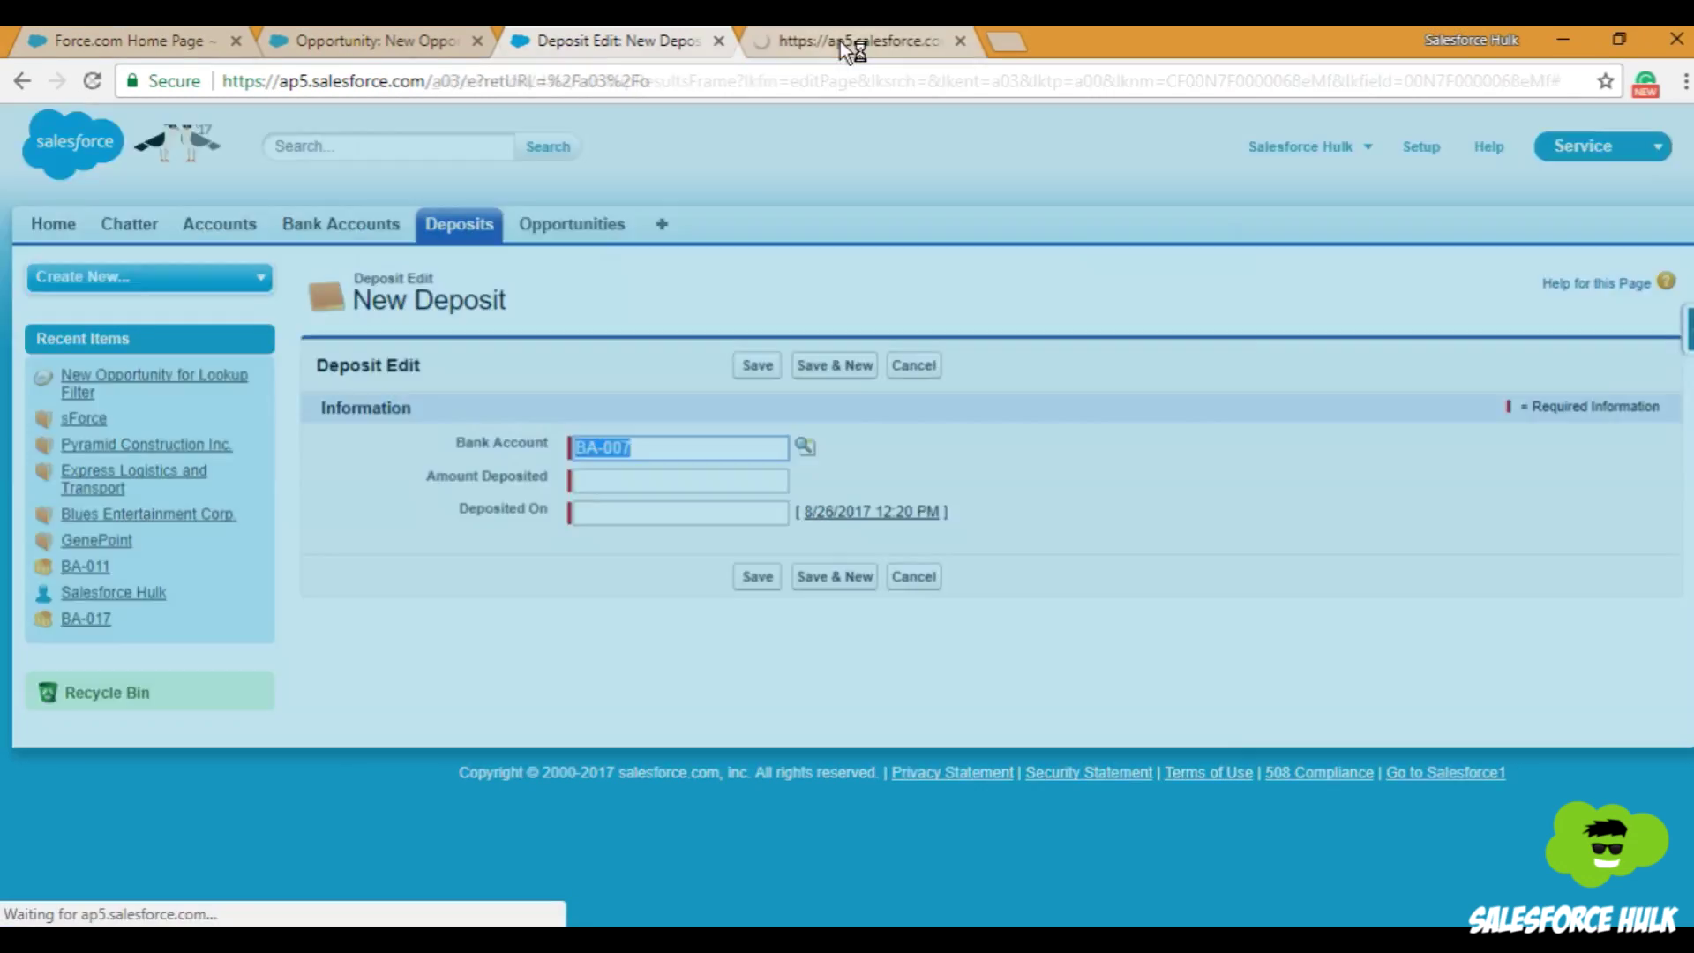
{"action": "left_click", "coordinate": [840, 41]}
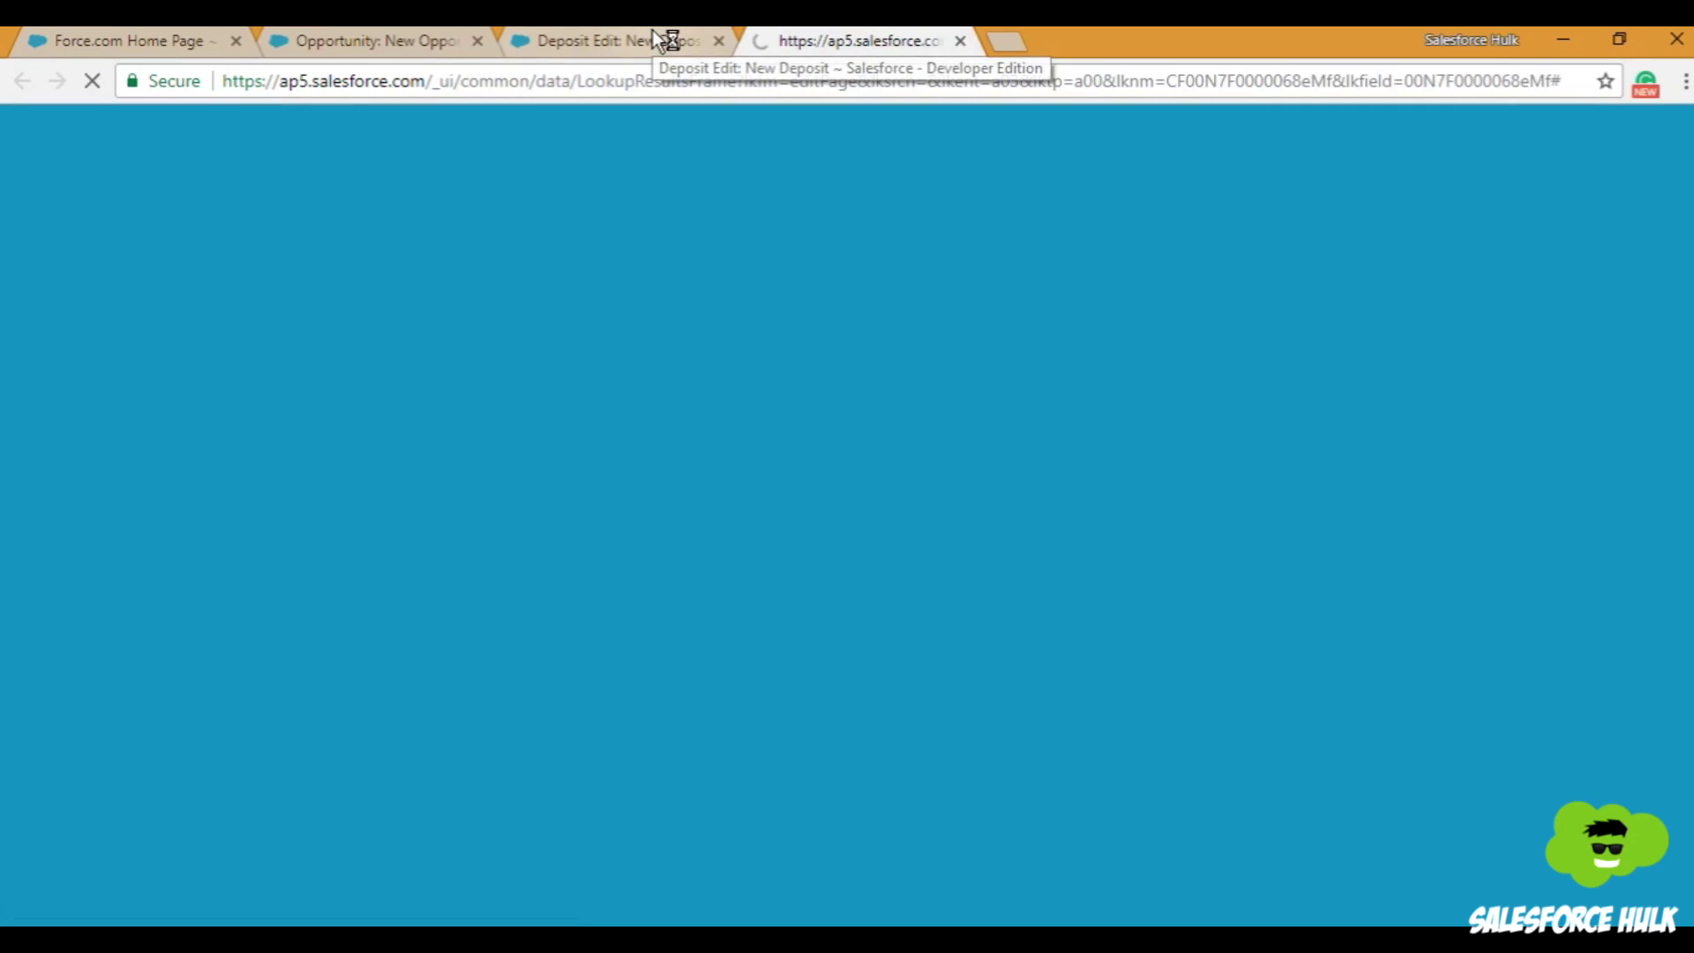
{"action": "left_click", "coordinate": [661, 39]}
{"action": "left_click", "coordinate": [804, 448]}
{"action": "left_click_drag", "start_coordinate": [635, 364], "coordinate": [643, 146]}
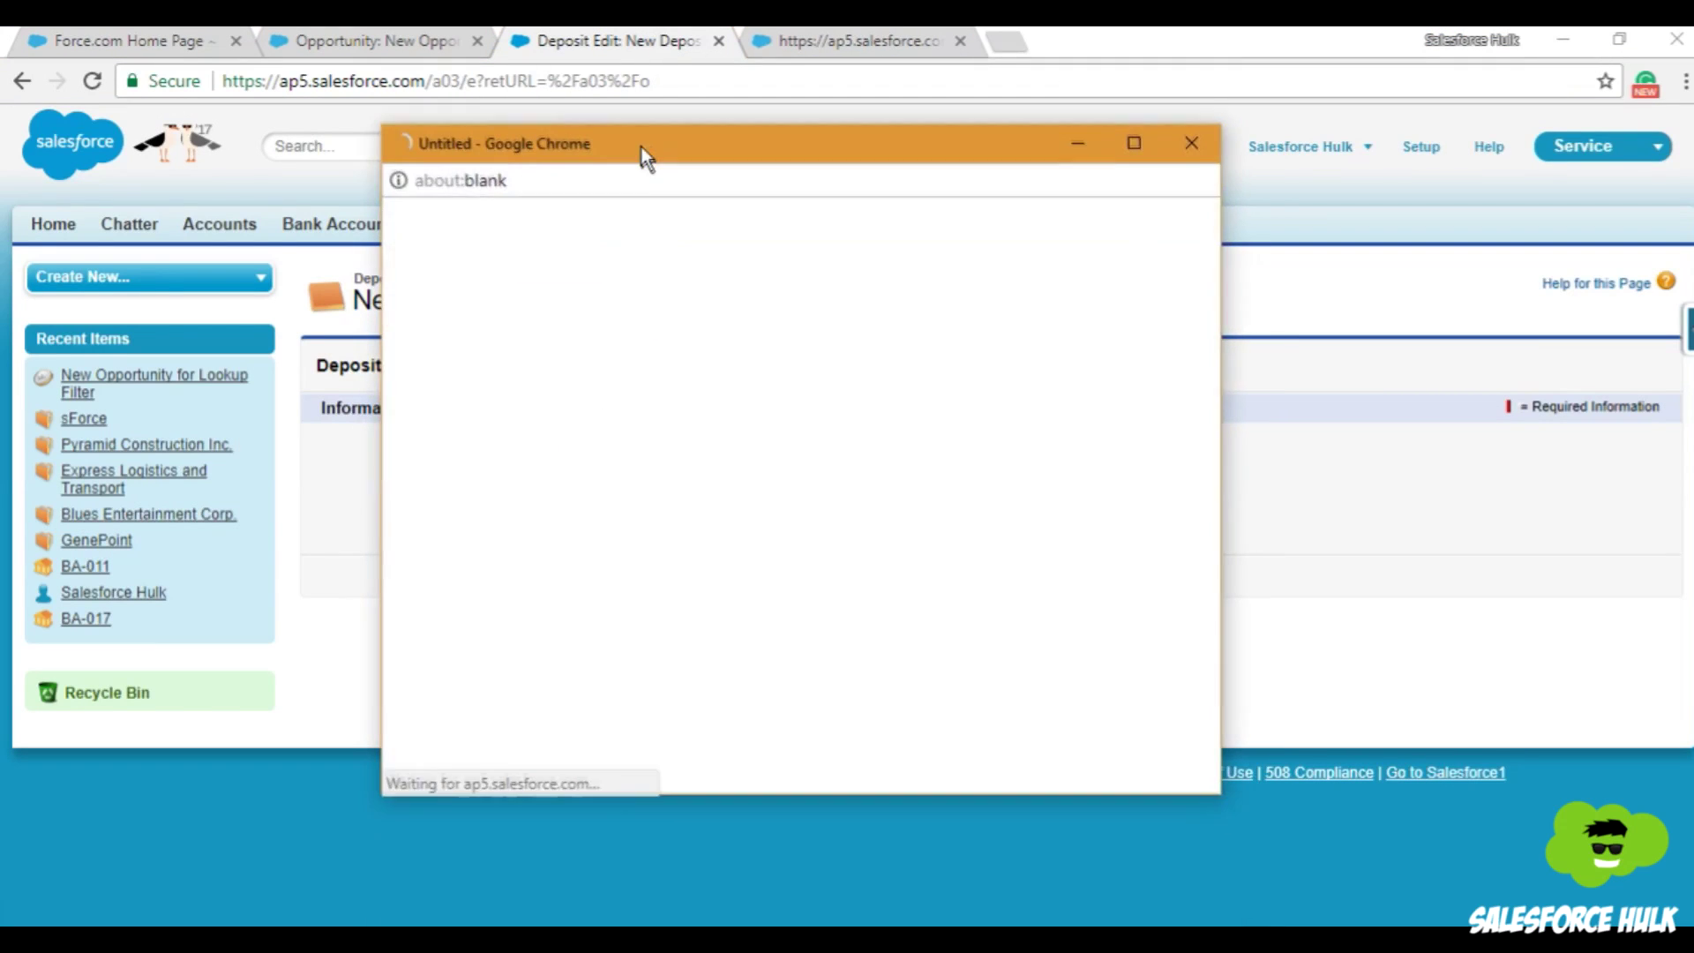
{"action": "left_click", "coordinate": [791, 26]}
{"action": "left_click", "coordinate": [962, 40]}
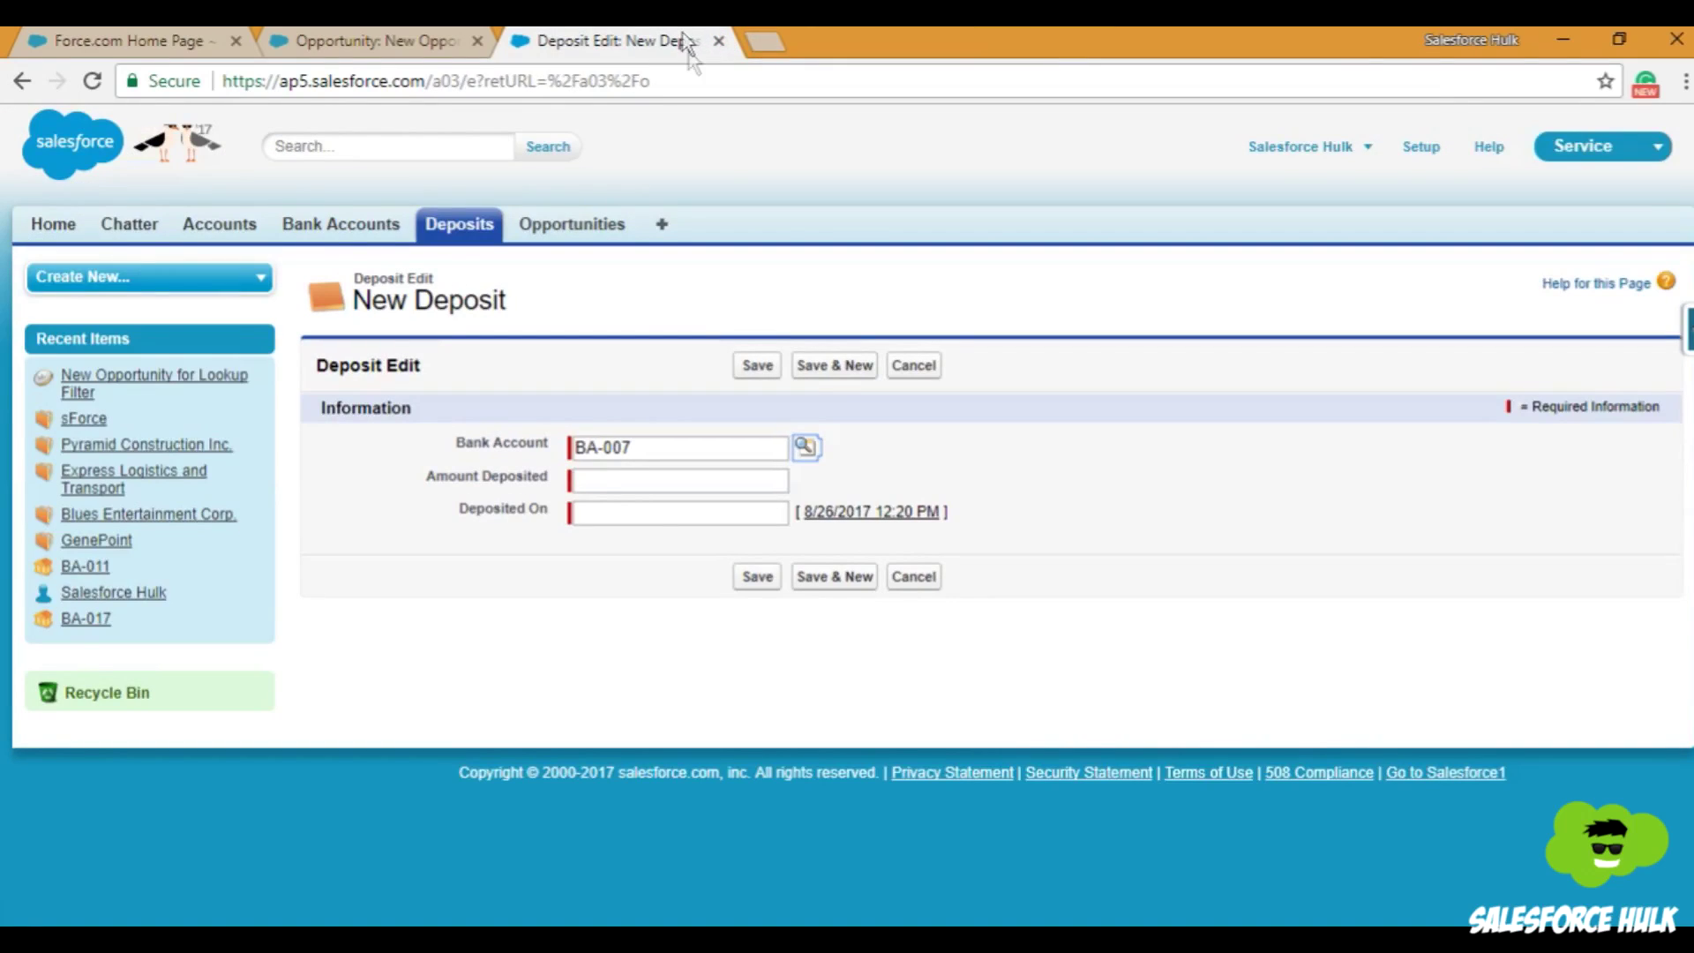
Reopen the deposit's Bank Account lookup, clear the search term, and show all results beyond the administrator's filter
{"action": "left_click", "coordinate": [806, 450]}
{"action": "left_click_drag", "start_coordinate": [776, 344], "coordinate": [759, 123]}
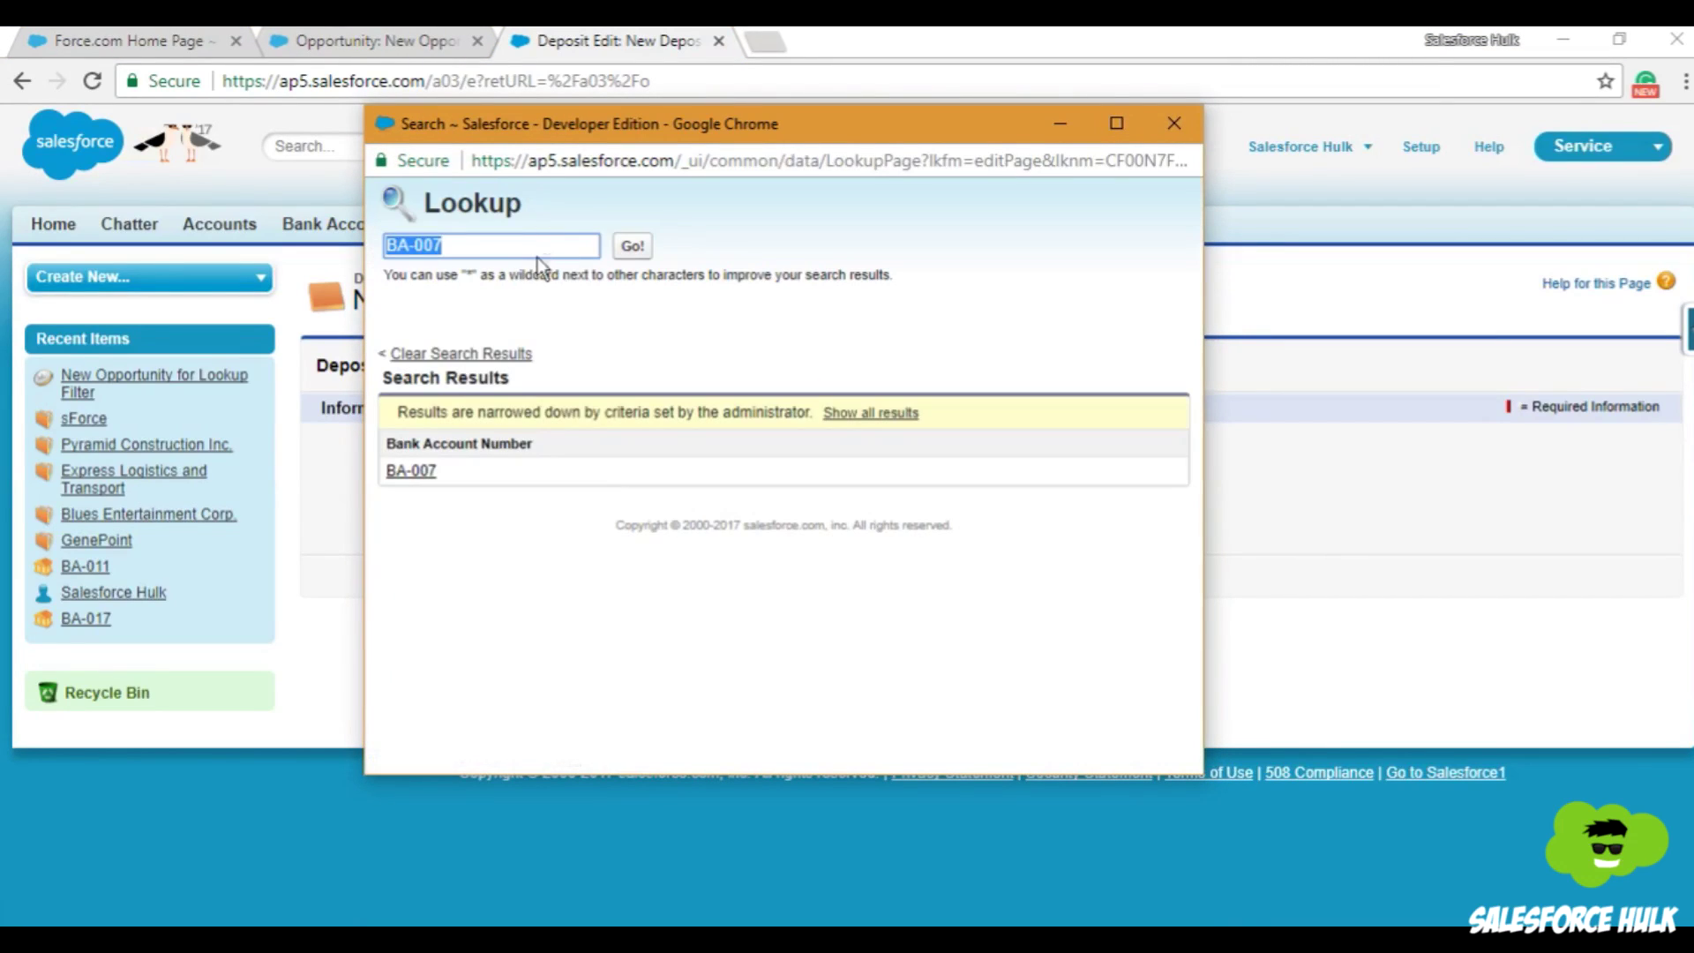
{"action": "key", "text": "BackSpace"}
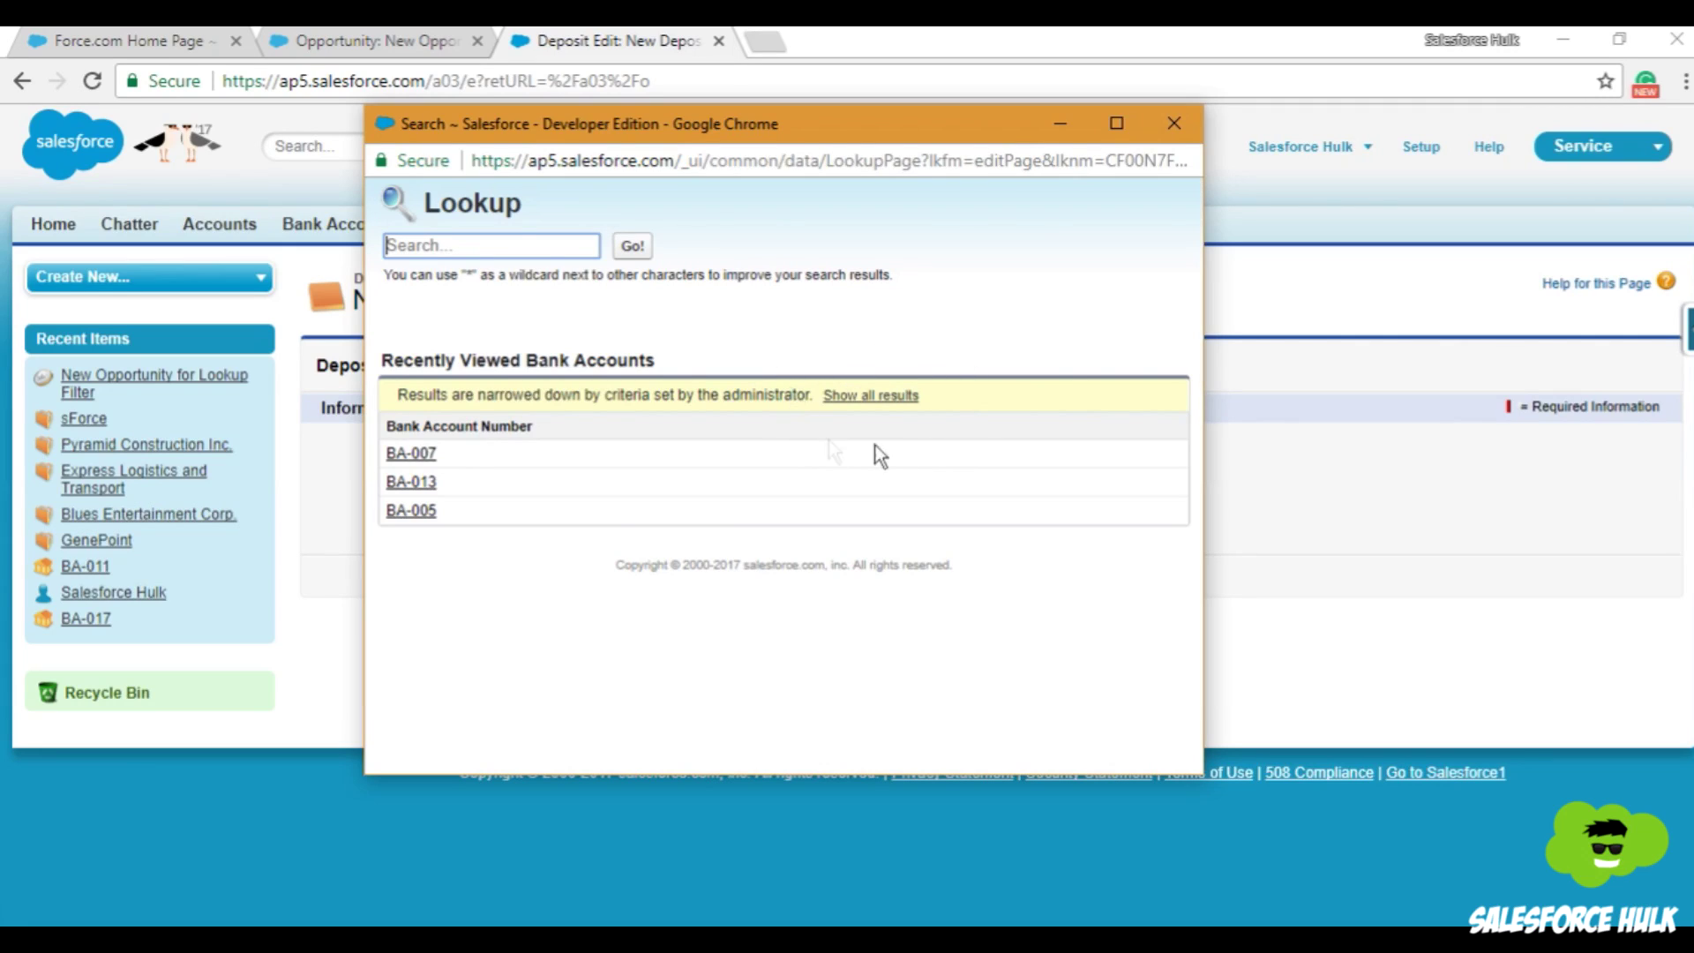
{"action": "left_click", "coordinate": [887, 397]}
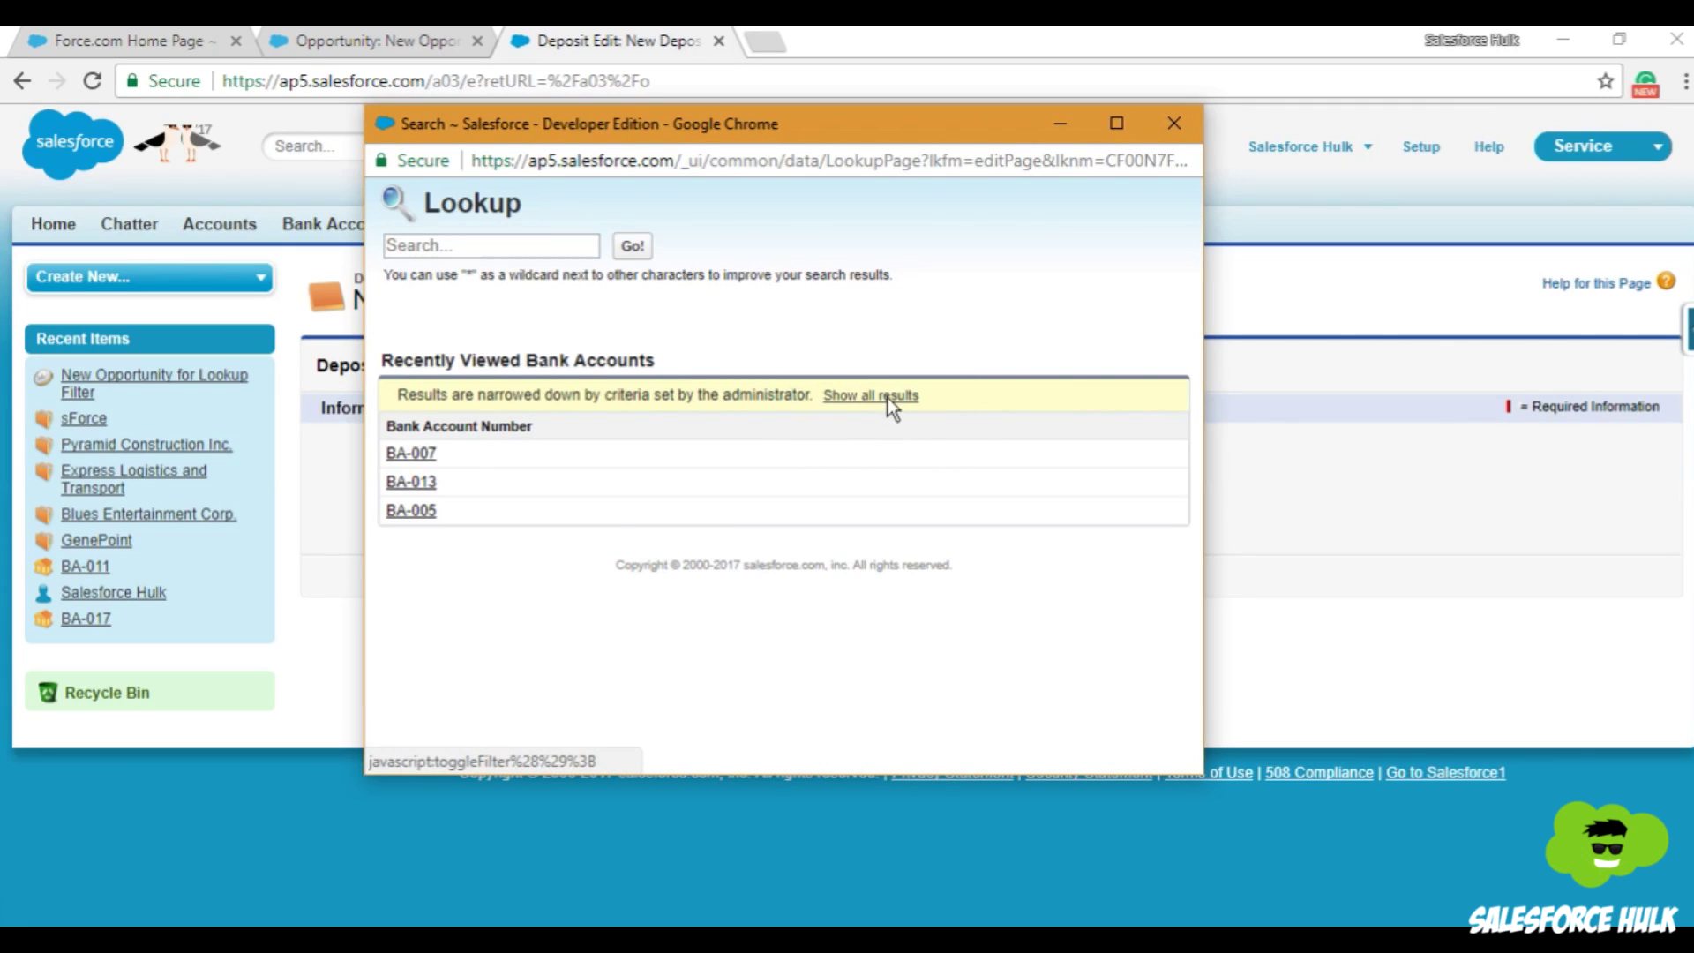